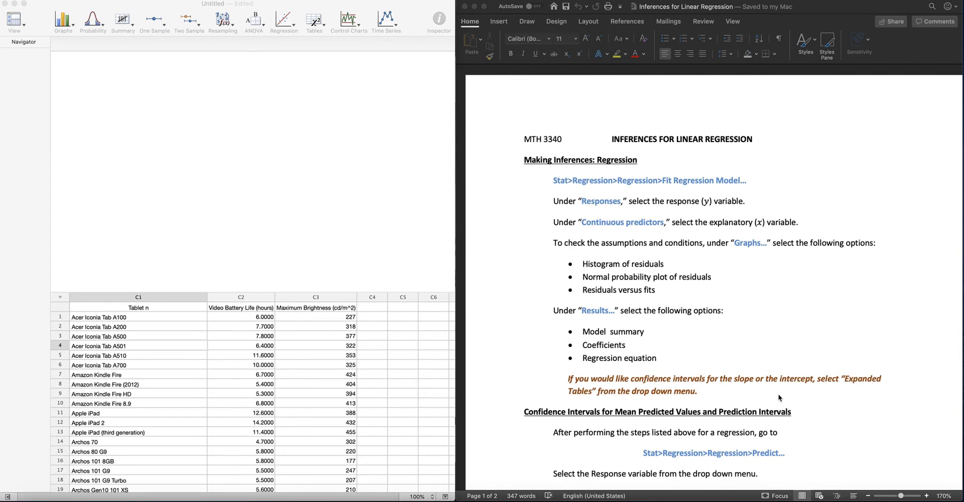
Step: Go to the Practice questions in the worksheet document and place the cursor on the empty line below question 1
{"action": "scroll", "coordinate": [779, 398], "scroll_direction": "down", "scroll_amount": 10}
{"action": "scroll", "coordinate": [779, 397], "scroll_direction": "down", "scroll_amount": 10}
{"action": "scroll", "coordinate": [779, 398], "scroll_direction": "down", "scroll_amount": 2}
{"action": "scroll", "coordinate": [779, 398], "scroll_direction": "down", "scroll_amount": 1}
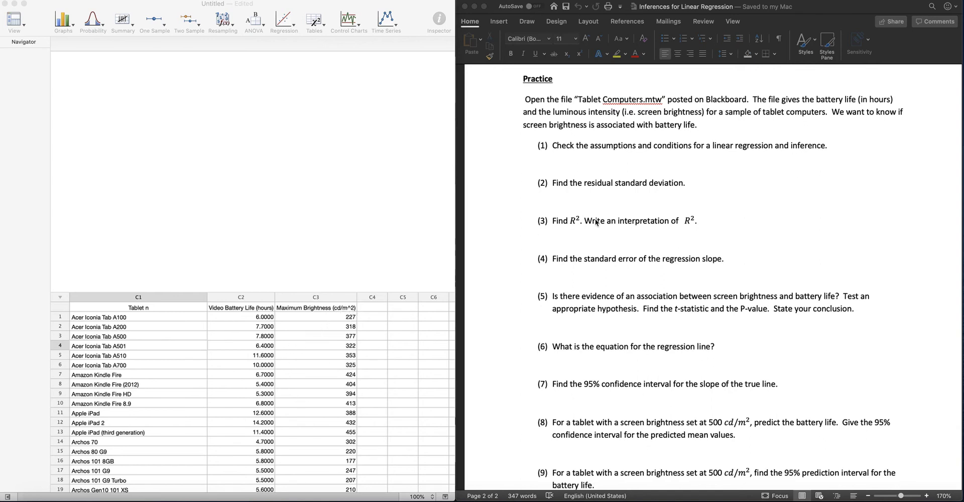
{"action": "left_click", "coordinate": [555, 162]}
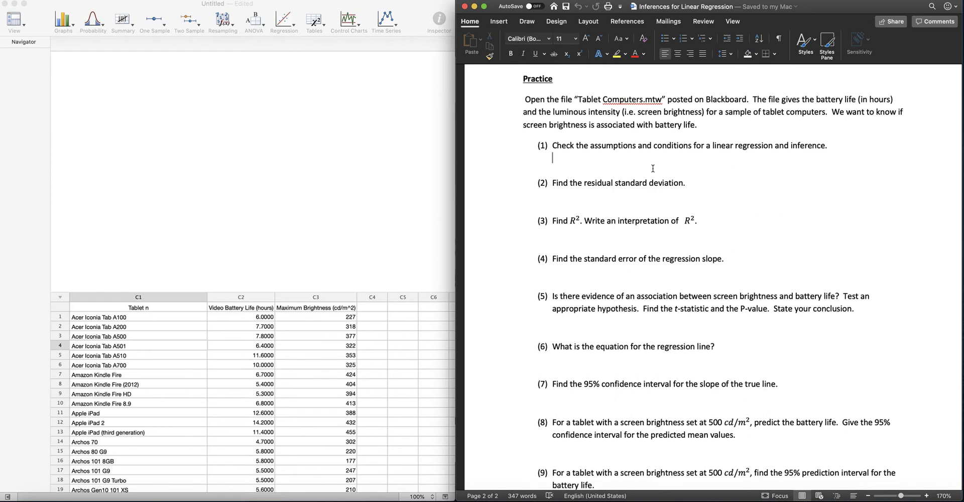
Step: Set up a linear Simple Regression with Video Battery Life (hours) as the response and Maximum Brightness (cd/m^2) as the predictor
{"action": "left_click", "coordinate": [285, 23]}
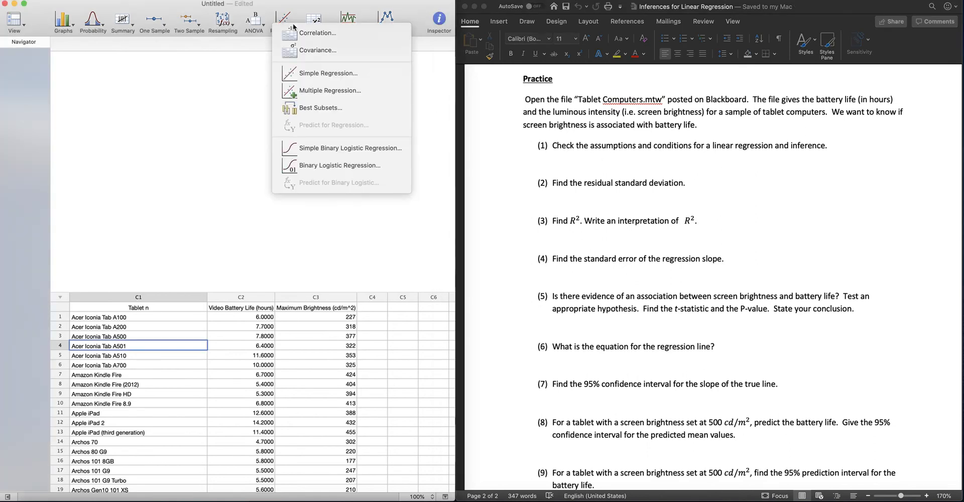
{"action": "left_click", "coordinate": [329, 74]}
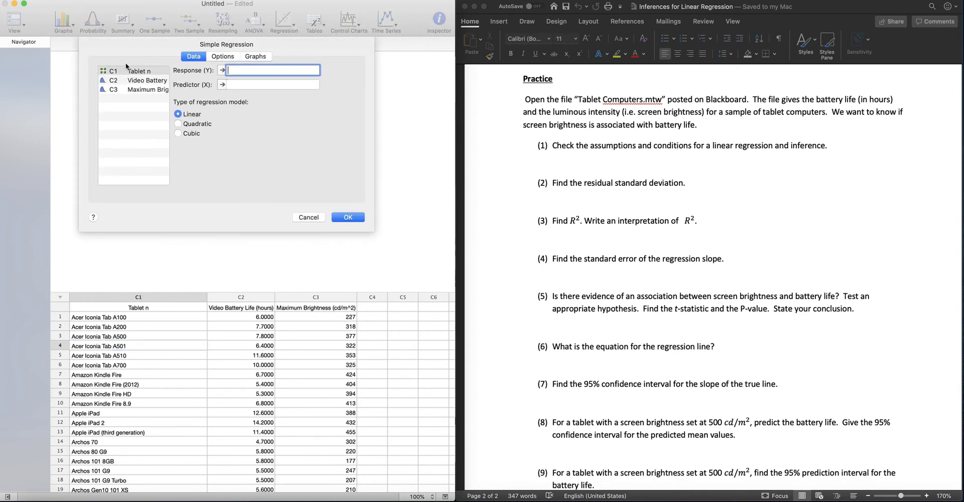
{"action": "left_click", "coordinate": [146, 83]}
{"action": "double_click", "coordinate": [147, 83]}
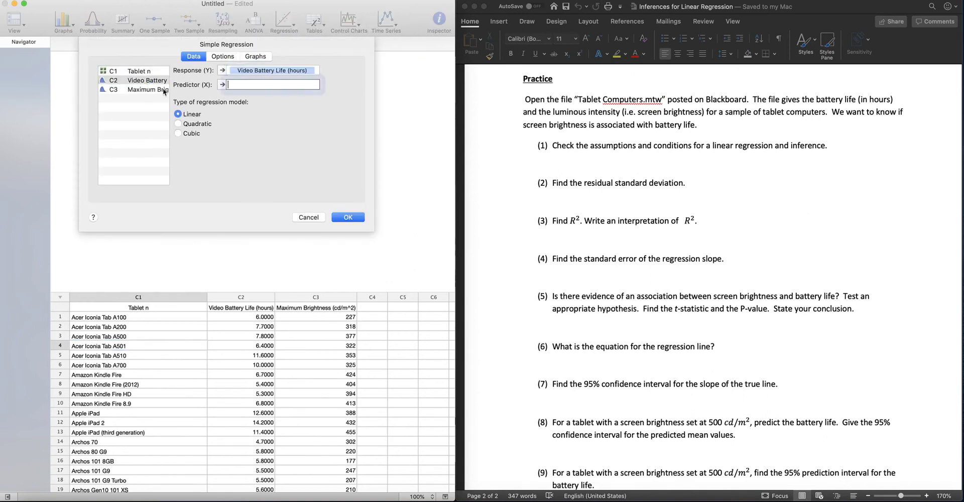
{"action": "double_click", "coordinate": [139, 89]}
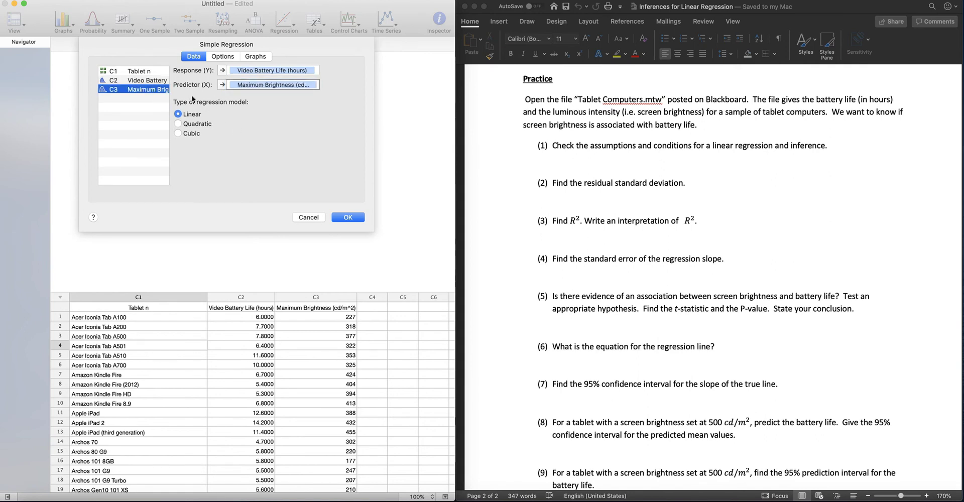
Step: Include the residual plots in the regression output and run the analysis
{"action": "left_click", "coordinate": [220, 57]}
{"action": "left_click", "coordinate": [256, 59]}
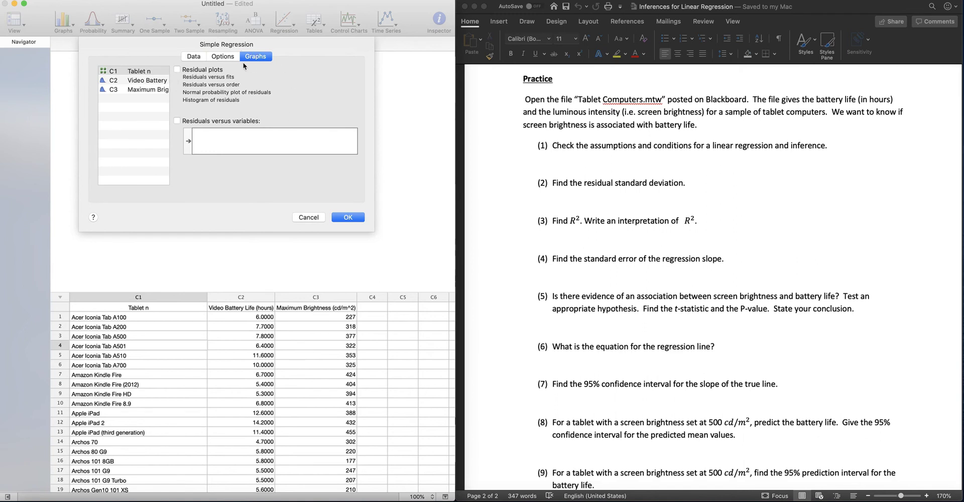
{"action": "left_click", "coordinate": [176, 70]}
{"action": "left_click", "coordinate": [348, 218]}
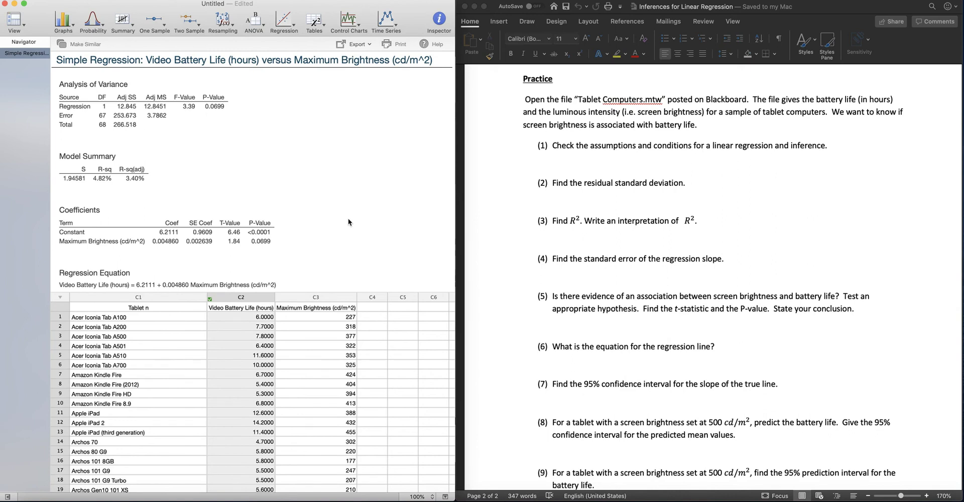
Step: Examine the regression tables, fitted line plot, residual plots, normal probability plot and histogram to check the regression conditions
{"action": "scroll", "coordinate": [350, 201], "scroll_direction": "down", "scroll_amount": 15}
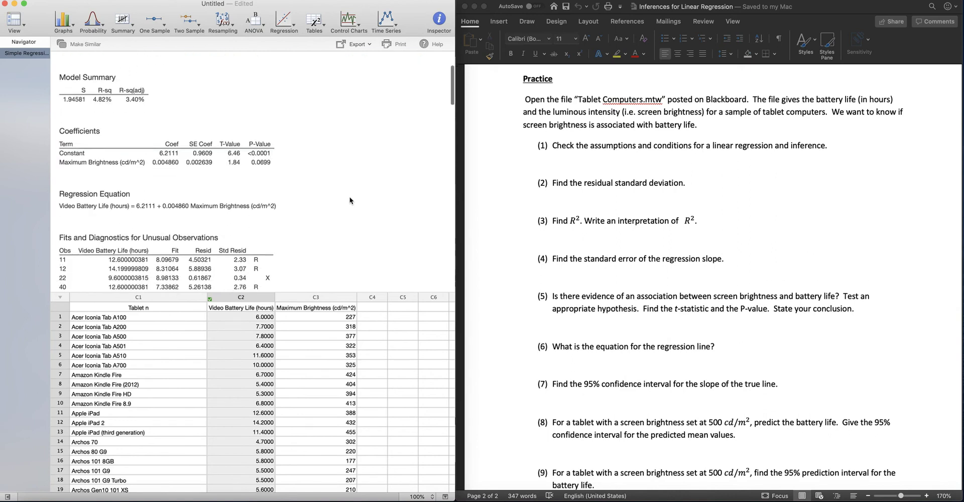
{"action": "scroll", "coordinate": [350, 200], "scroll_direction": "down", "scroll_amount": 4}
{"action": "scroll", "coordinate": [355, 198], "scroll_direction": "up", "scroll_amount": 4}
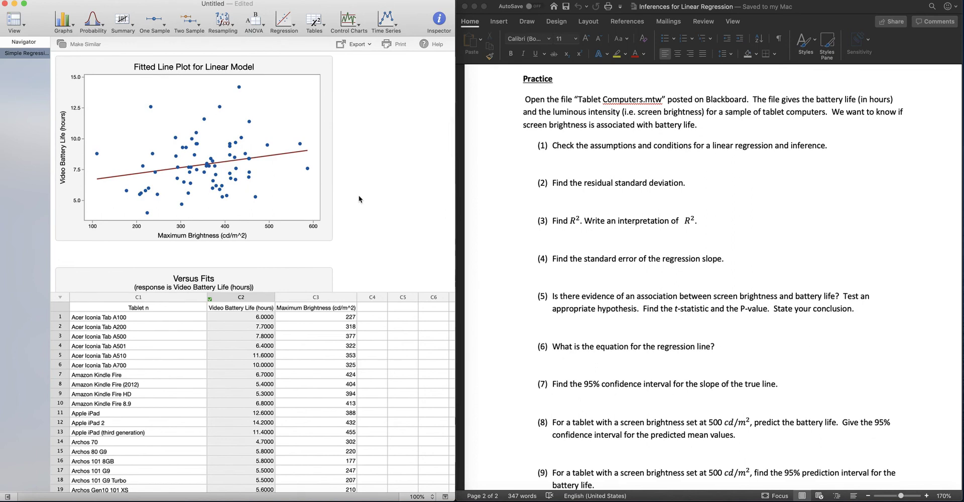
{"action": "scroll", "coordinate": [359, 199], "scroll_direction": "down", "scroll_amount": 8}
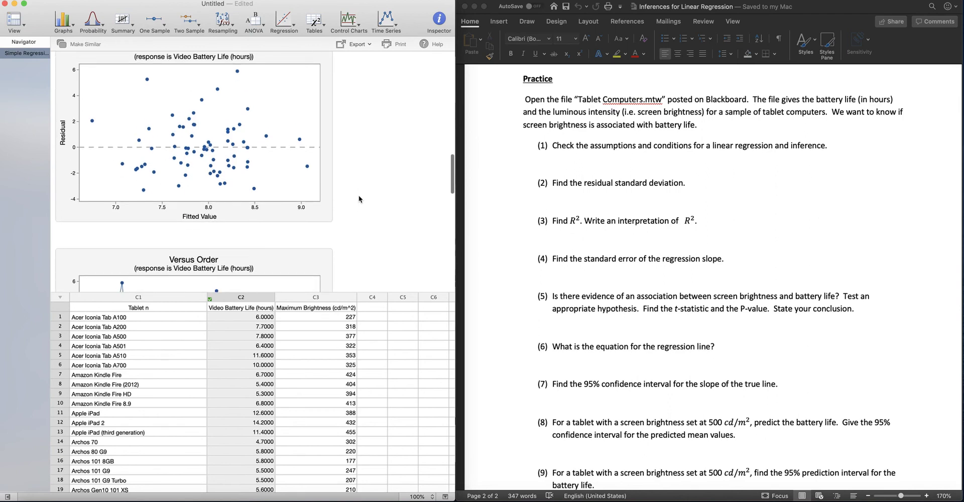
{"action": "scroll", "coordinate": [359, 199], "scroll_direction": "up", "scroll_amount": 2}
{"action": "scroll", "coordinate": [359, 199], "scroll_direction": "down", "scroll_amount": 6}
{"action": "scroll", "coordinate": [359, 199], "scroll_direction": "down", "scroll_amount": 4}
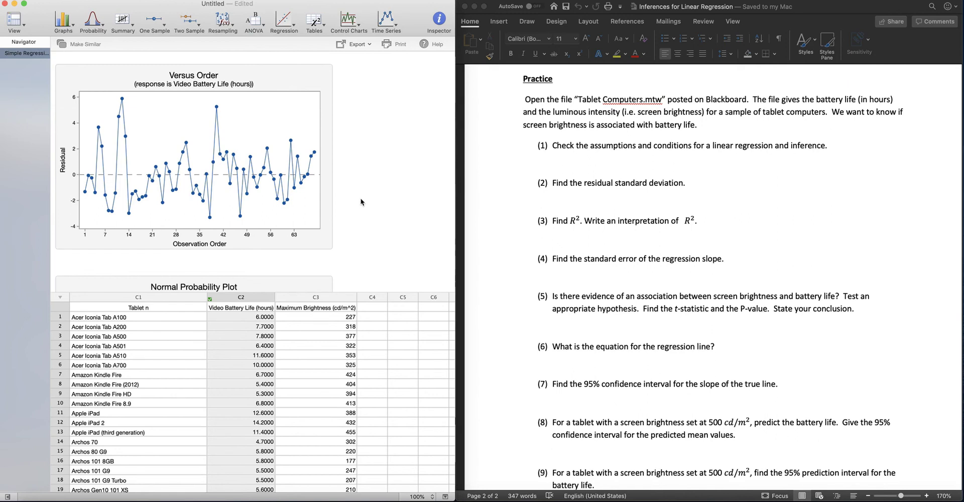
{"action": "scroll", "coordinate": [367, 218], "scroll_direction": "down", "scroll_amount": 10}
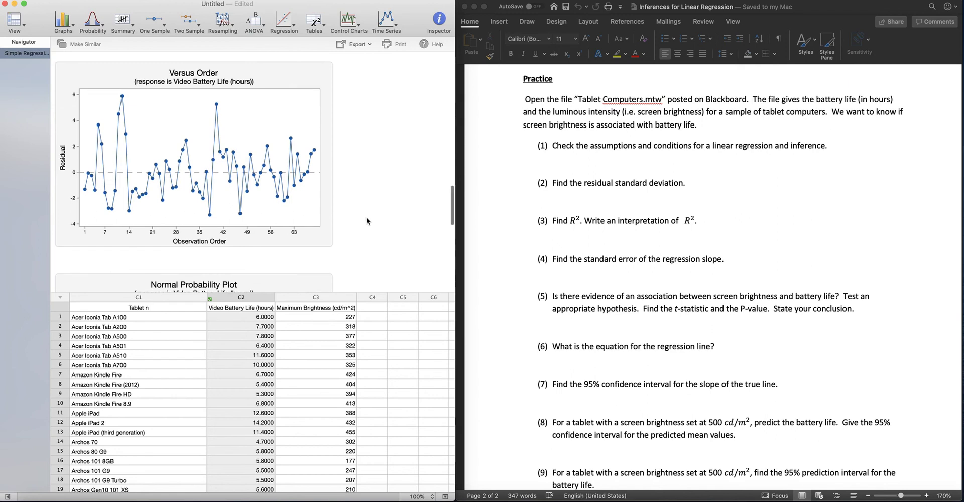
{"action": "scroll", "coordinate": [366, 217], "scroll_direction": "down", "scroll_amount": 1}
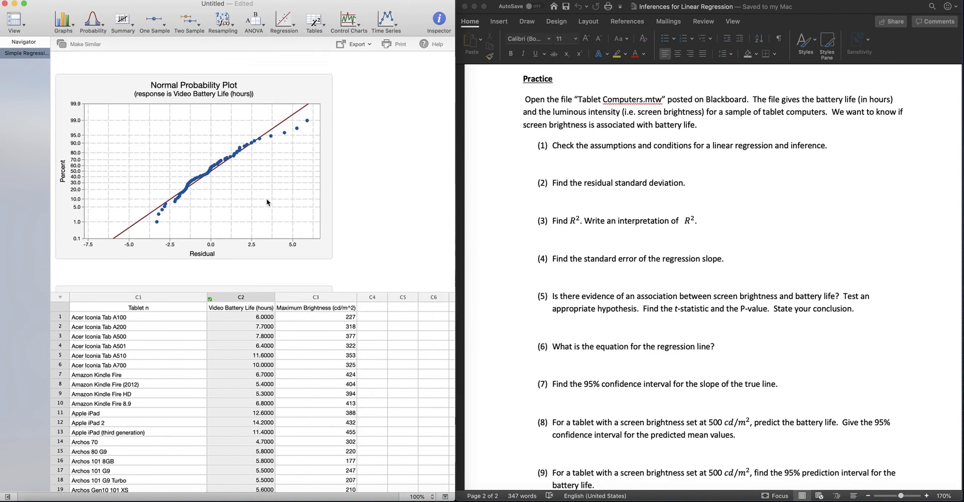
{"action": "mouse_move", "coordinate": [187, 189]}
{"action": "scroll", "coordinate": [352, 205], "scroll_direction": "down", "scroll_amount": 2}
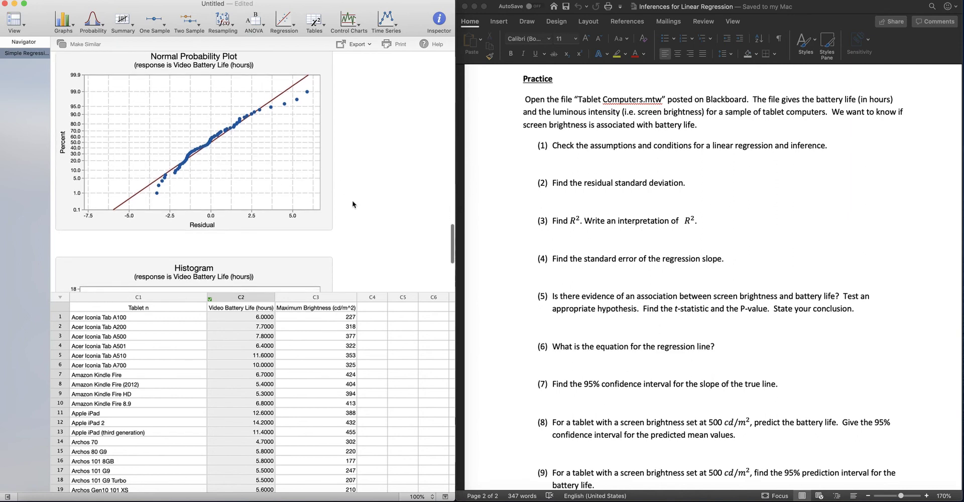
{"action": "scroll", "coordinate": [353, 205], "scroll_direction": "down", "scroll_amount": 6}
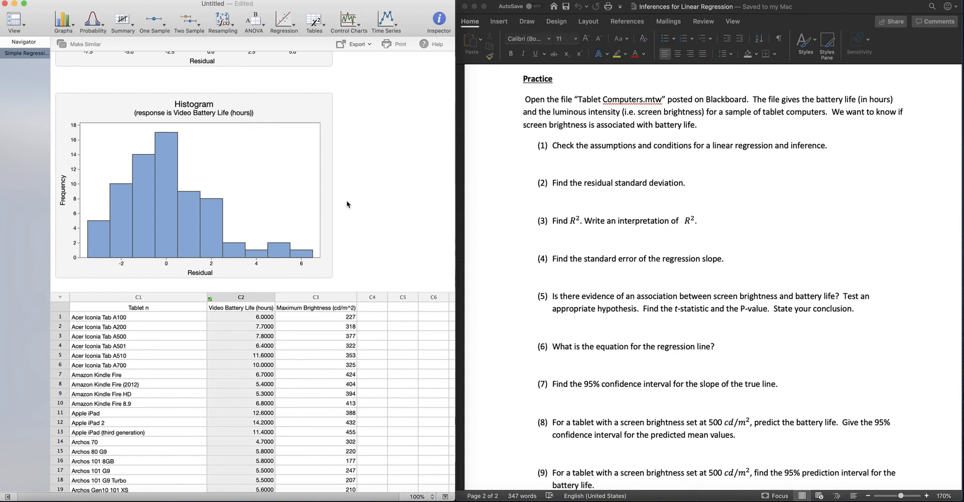
{"action": "scroll", "coordinate": [347, 204], "scroll_direction": "up", "scroll_amount": 5}
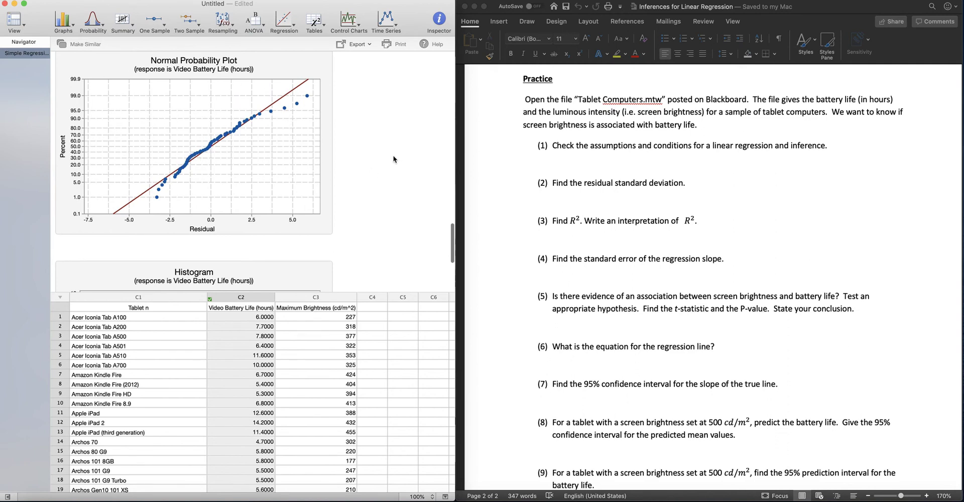
Step: Under question 1 in the Word document, write "Nearly normal appears to be satisfied based on the normal probability plot."
{"action": "left_click", "coordinate": [574, 156]}
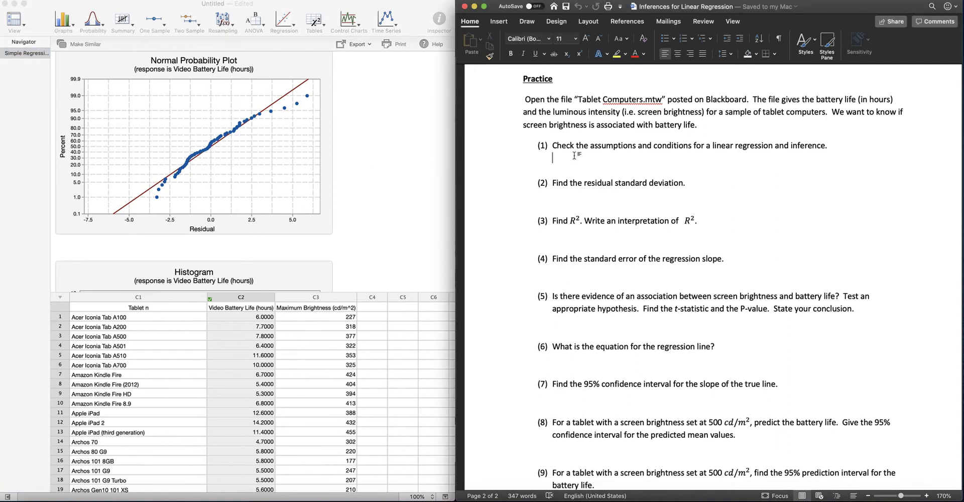
{"action": "type", "text": "Neearly n"}
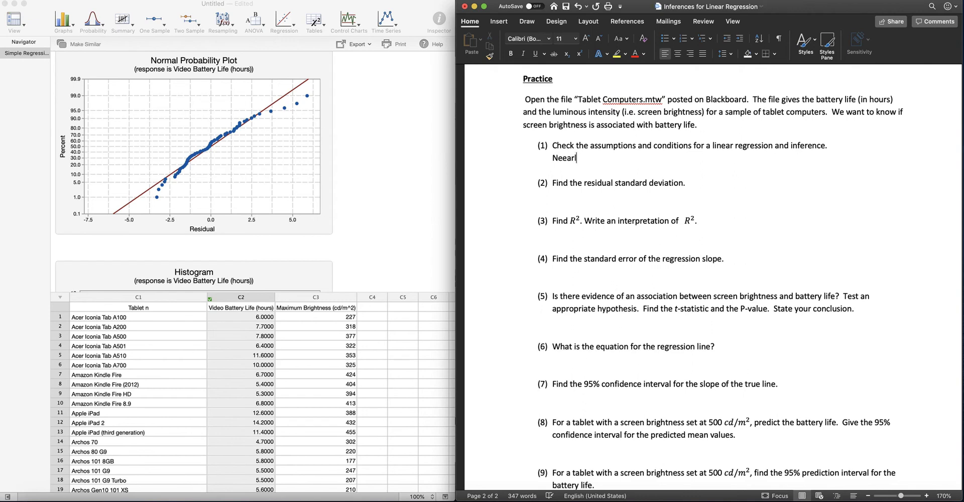
{"action": "type", "text": "ormal appears to be"}
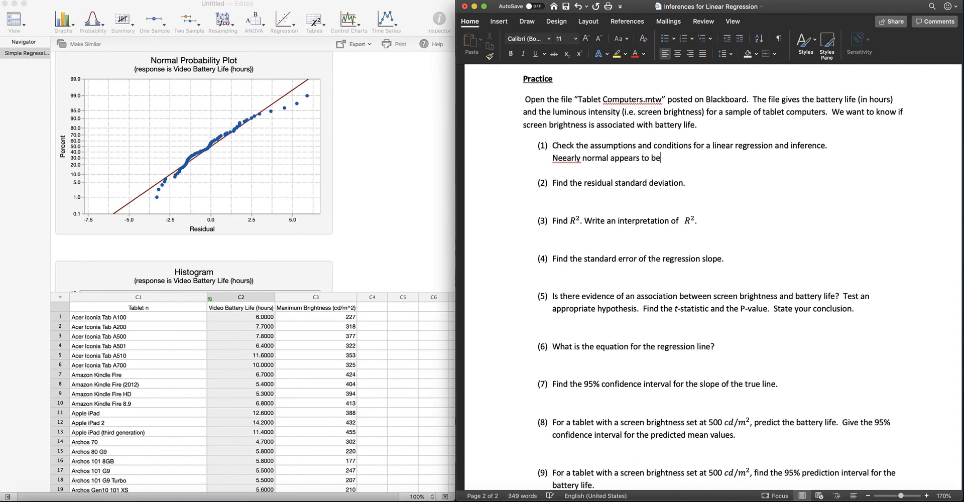
{"action": "type", "text": " satisified based on "}
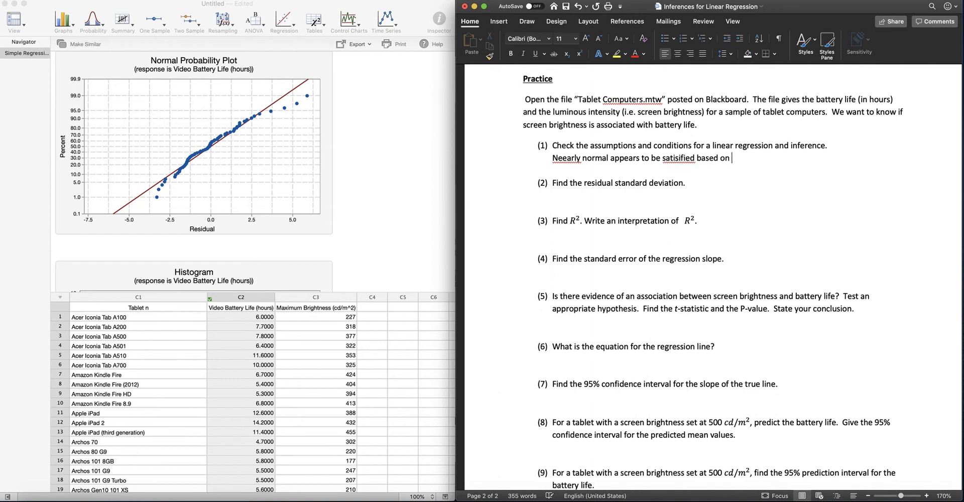
{"action": "type", "text": "the normal probability "}
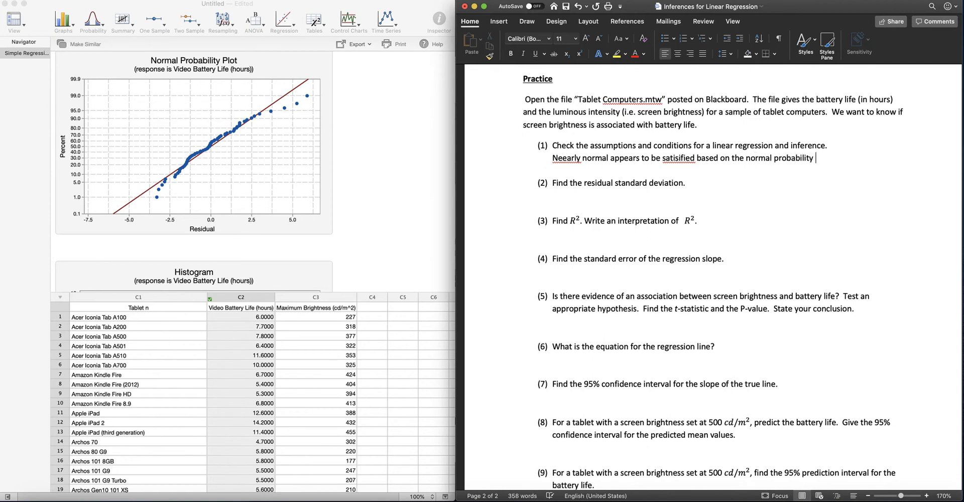
{"action": "type", "text": "plot."}
{"action": "key", "text": "Return"}
Step: Correct the spelling of "Nearly" and "satisfied" in the answer to question 1
{"action": "left_click", "coordinate": [563, 158]}
{"action": "key", "text": "BackSpace"}
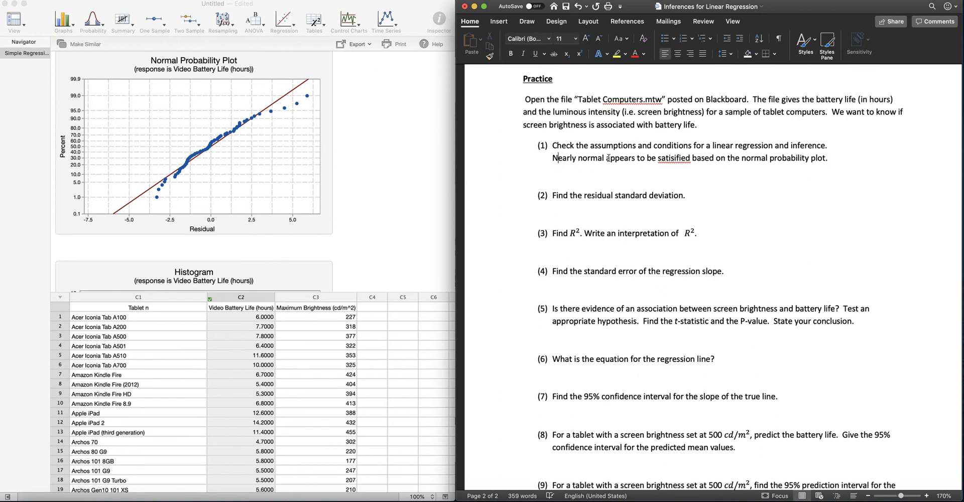
{"action": "right_click", "coordinate": [673, 158]}
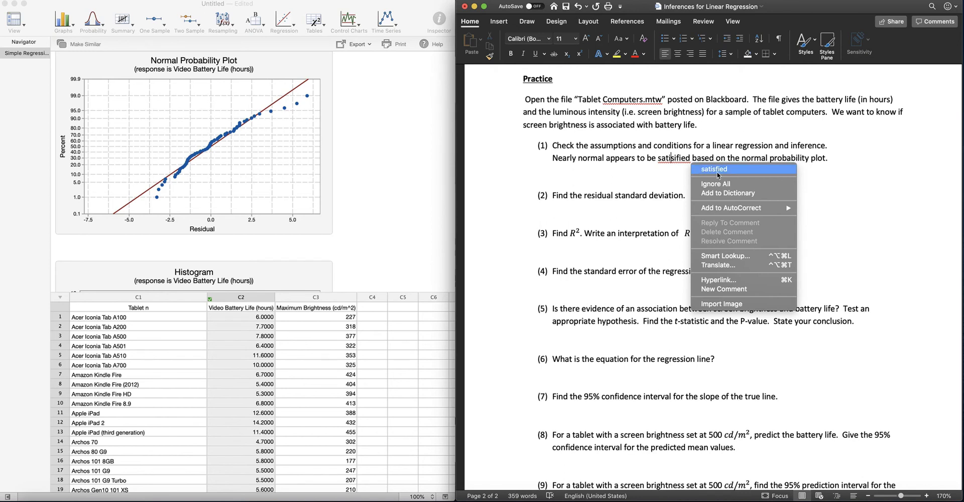
{"action": "left_click", "coordinate": [718, 173]}
Step: Copy the residual histogram from the regression output and paste it into the Word document below the answer to question 1
{"action": "scroll", "coordinate": [294, 189], "scroll_direction": "down", "scroll_amount": 5}
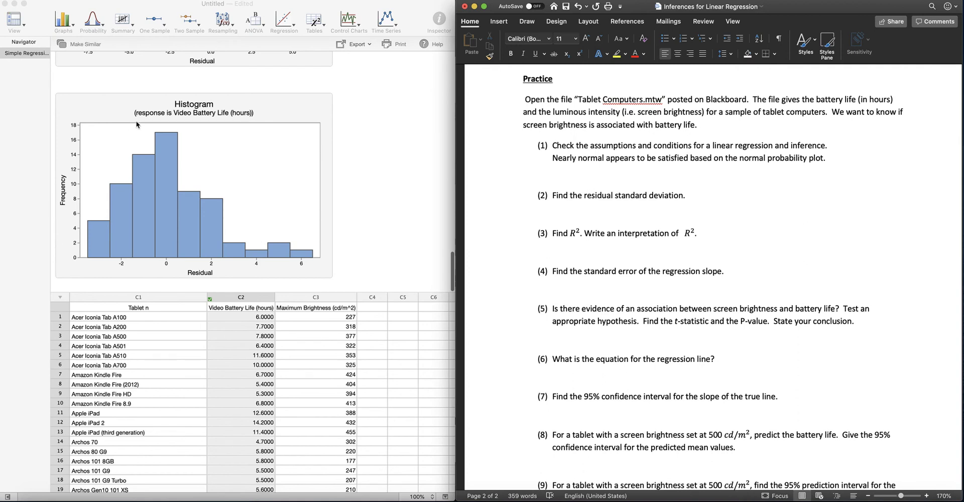
{"action": "right_click", "coordinate": [285, 111]}
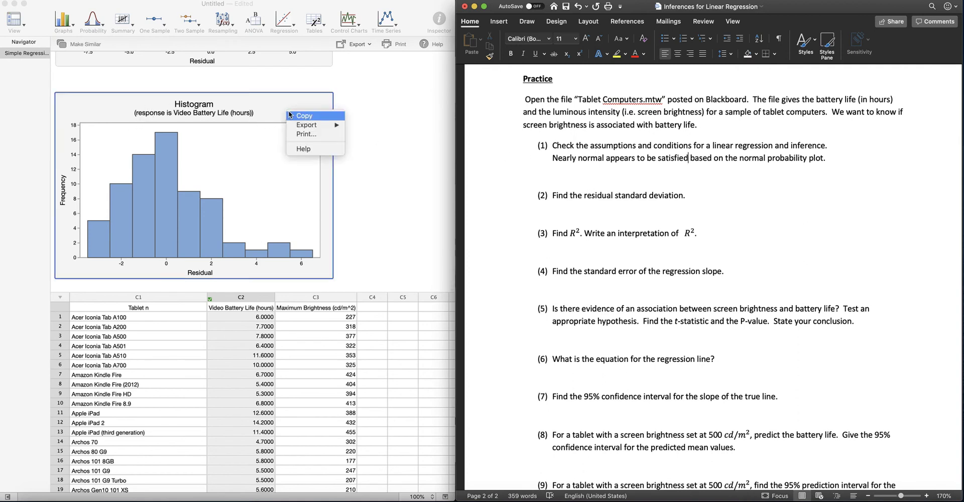
{"action": "left_click", "coordinate": [298, 115]}
{"action": "left_click", "coordinate": [569, 181]}
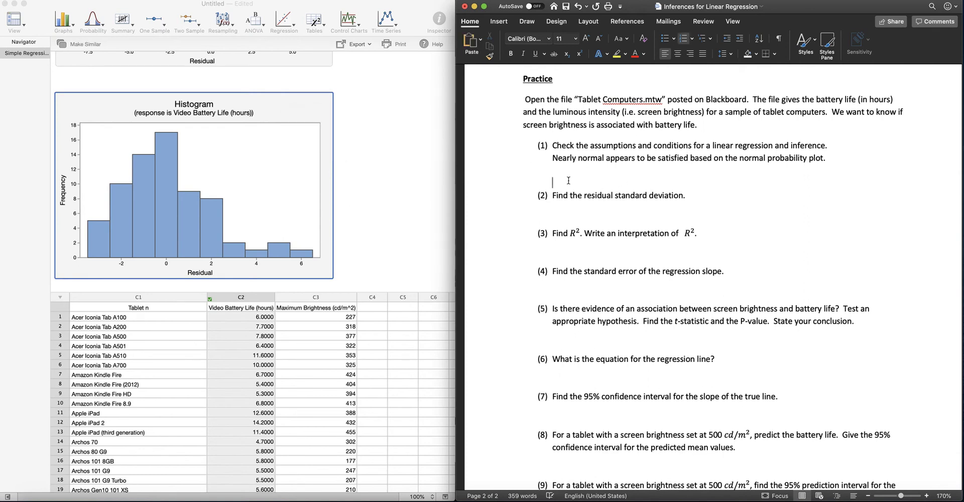
{"action": "type", "text": "v"}
{"action": "key", "text": "BackSpace"}
{"action": "key", "text": "super+v"}
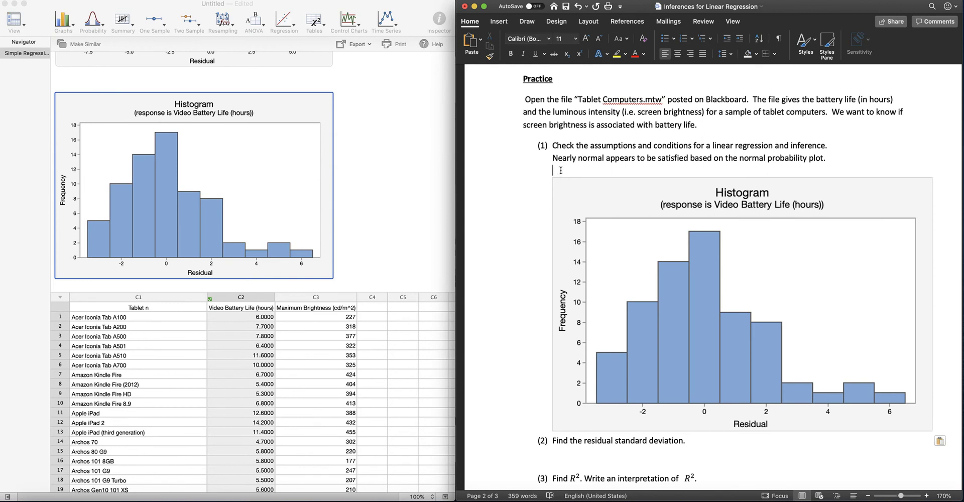
Step: Above the pasted histogram, write "Since the histogram is unimodal the residuals are normal enough to meet the nearly normal condition"
{"action": "left_click", "coordinate": [561, 170]}
{"action": "type", "text": "u"}
{"action": "type", "text": "Since"}
{"action": "type", "text": " the histog"}
{"action": "type", "text": "ram"}
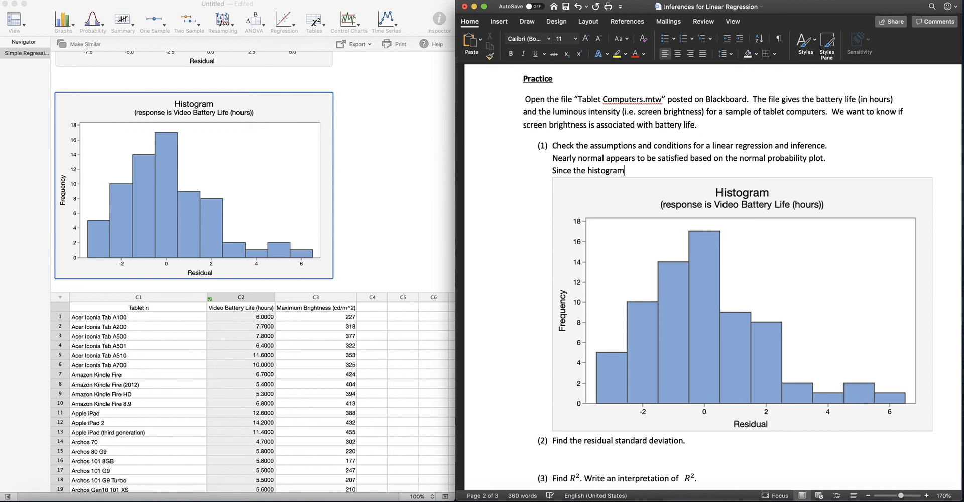
{"action": "type", "text": " is unimodal the da"}
{"action": "key", "text": "BackSpace"}
{"action": "key", "text": "BackSpace"}
{"action": "key", "text": "BackSpace"}
{"action": "type", "text": "residuals or"}
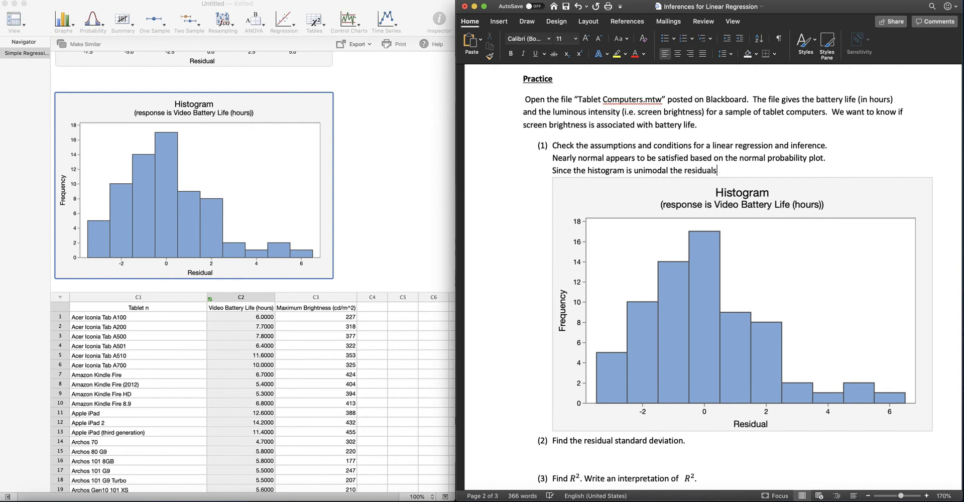
{"action": "key", "text": "BackSpace"}
{"action": "key", "text": "BackSpace"}
{"action": "type", "text": "are normal enough for"}
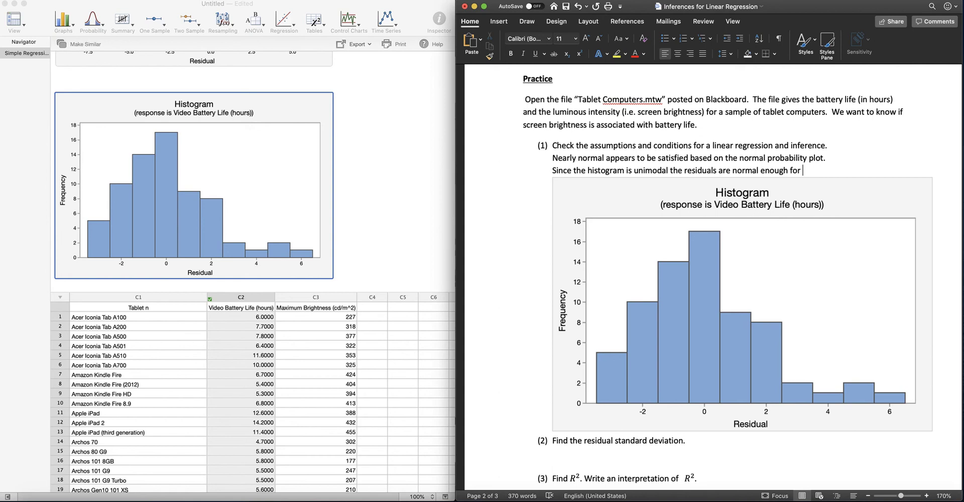
{"action": "key", "text": "BackSpace"}
{"action": "key", "text": "BackSpace"}
{"action": "key", "text": "BackSpace"}
{"action": "key", "text": "BackSpace"}
{"action": "type", "text": "to meet the nearly normal co"}
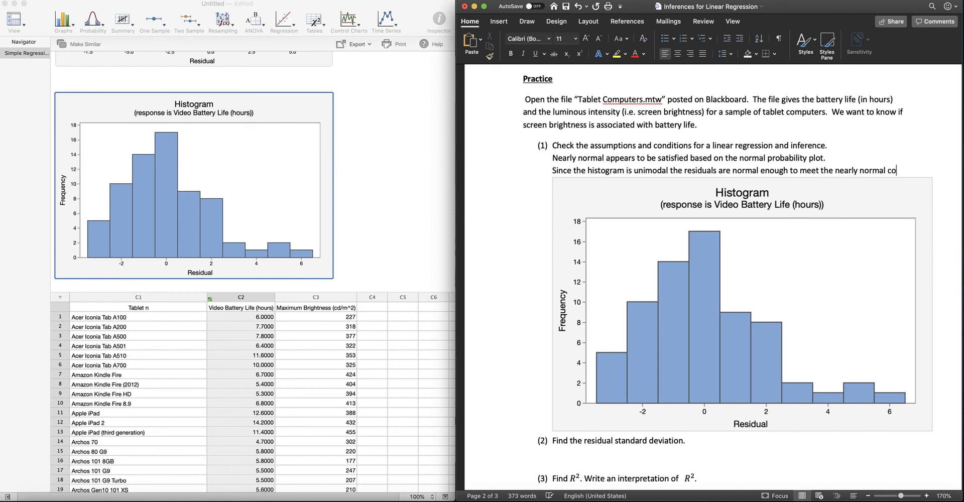
{"action": "type", "text": "ndition"}
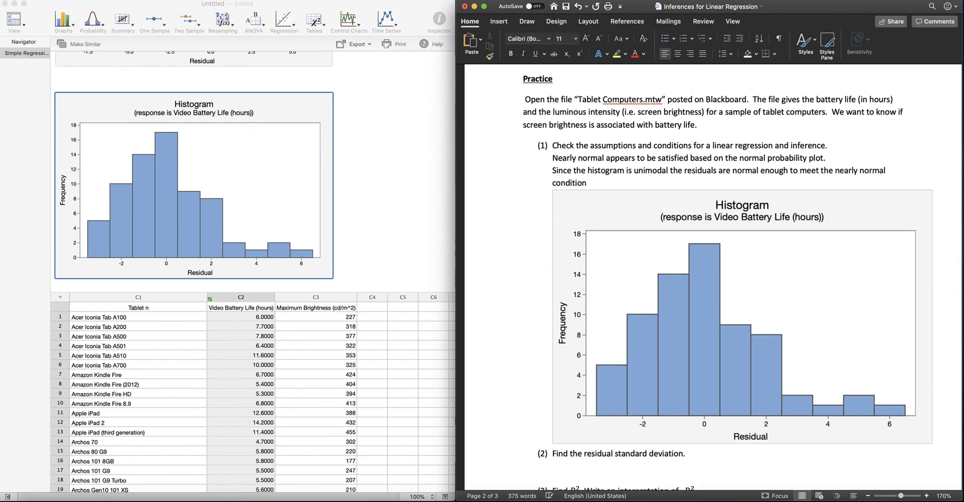
Step: Copy the Versus Fits residual plot from the regression output and paste it into the Word document below the histogram
{"action": "scroll", "coordinate": [682, 323], "scroll_direction": "down", "scroll_amount": 3}
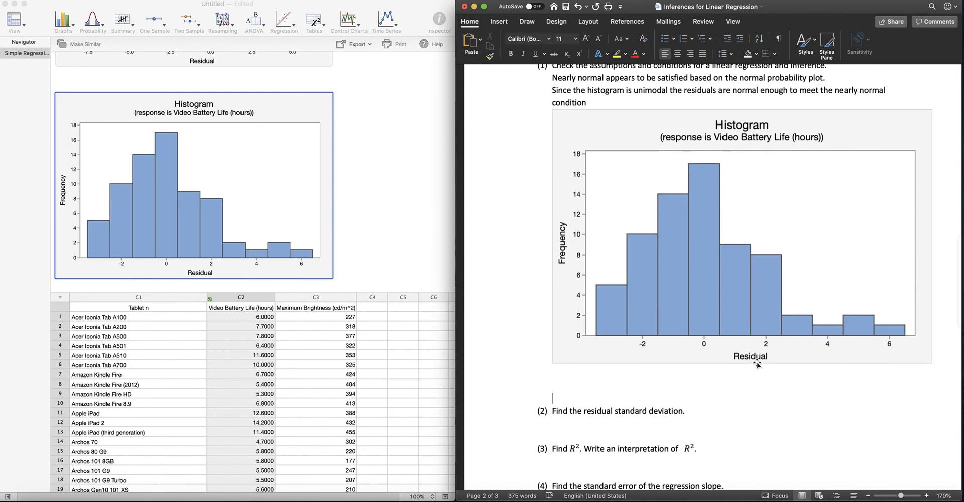
{"action": "left_click", "coordinate": [367, 195]}
{"action": "scroll", "coordinate": [366, 194], "scroll_direction": "up", "scroll_amount": 15}
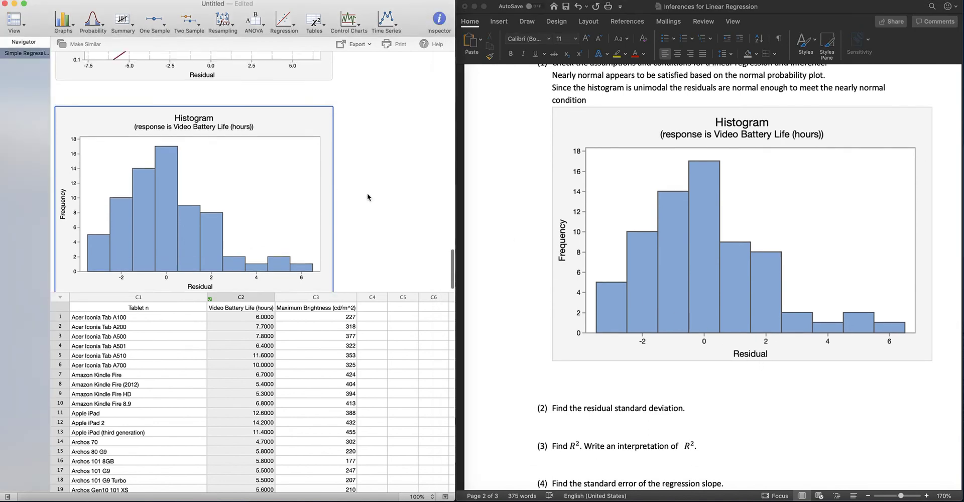
{"action": "scroll", "coordinate": [360, 183], "scroll_direction": "up", "scroll_amount": 5}
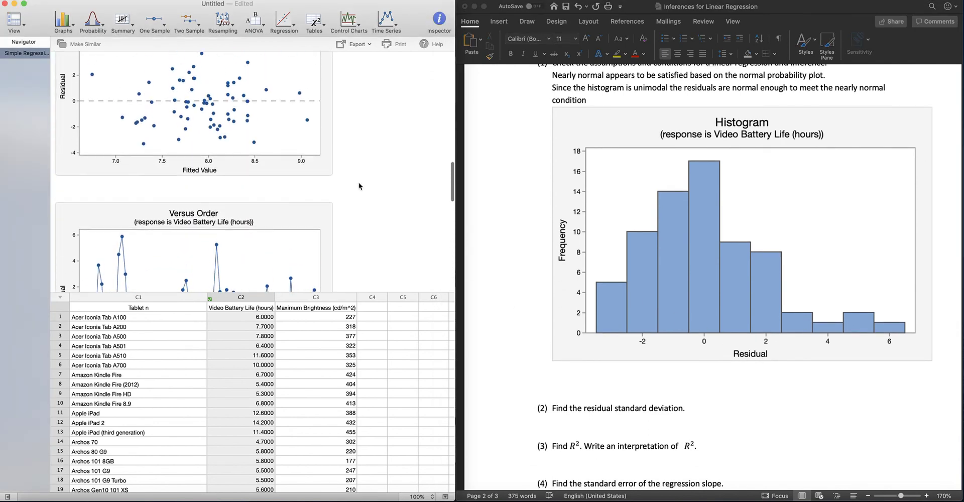
{"action": "right_click", "coordinate": [297, 84]}
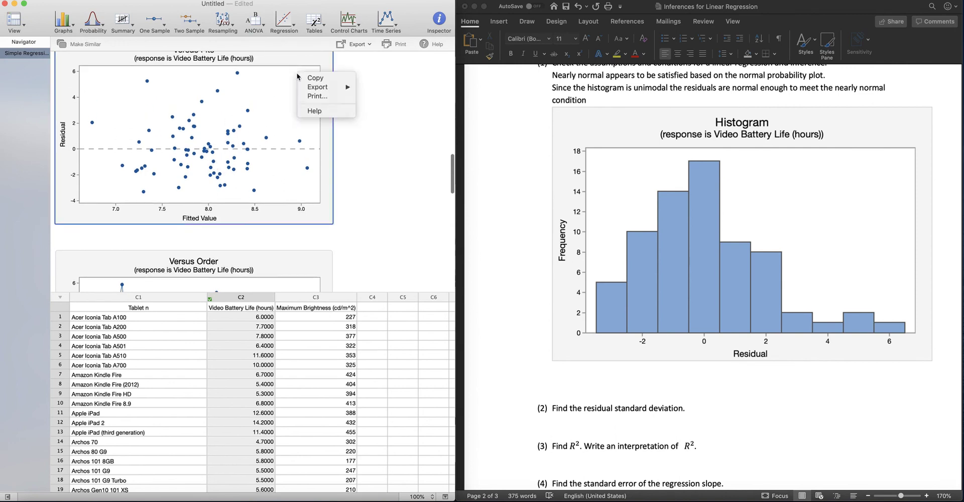
{"action": "left_click", "coordinate": [317, 79]}
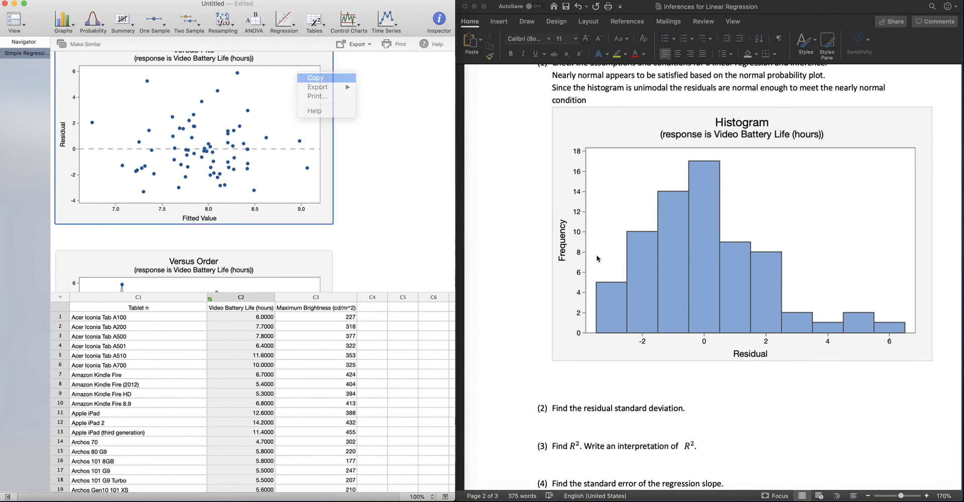
{"action": "left_click", "coordinate": [568, 382]}
{"action": "right_click", "coordinate": [563, 373]}
{"action": "left_click", "coordinate": [578, 354]}
{"action": "scroll", "coordinate": [578, 351], "scroll_direction": "down", "scroll_amount": 5}
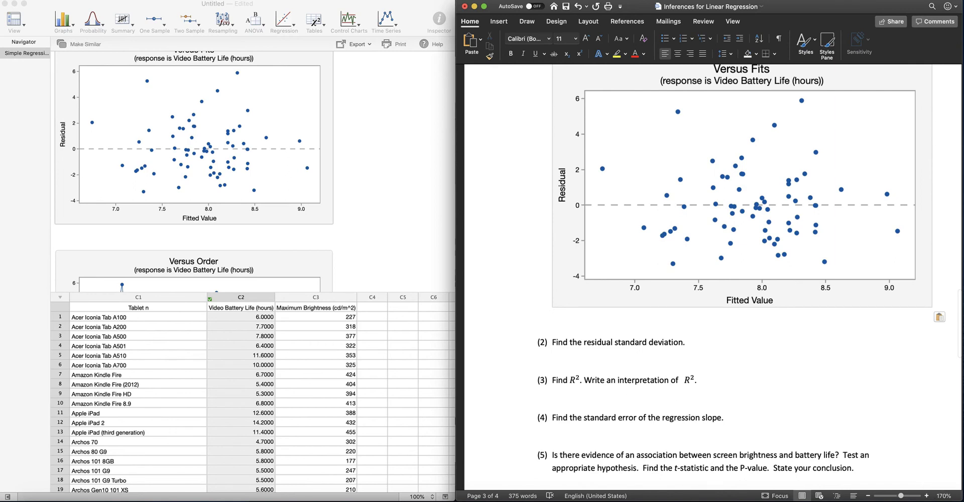
Step: Below the pasted Versus Fits plot, write "Meets the equal spread condition because the number of points above and below zero are about equal and"
{"action": "left_click", "coordinate": [935, 501]}
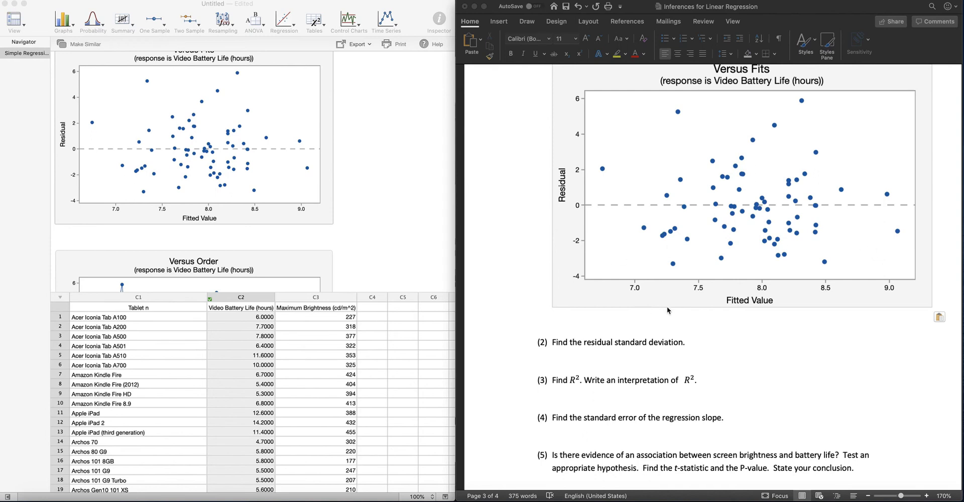
{"action": "left_click", "coordinate": [578, 318]}
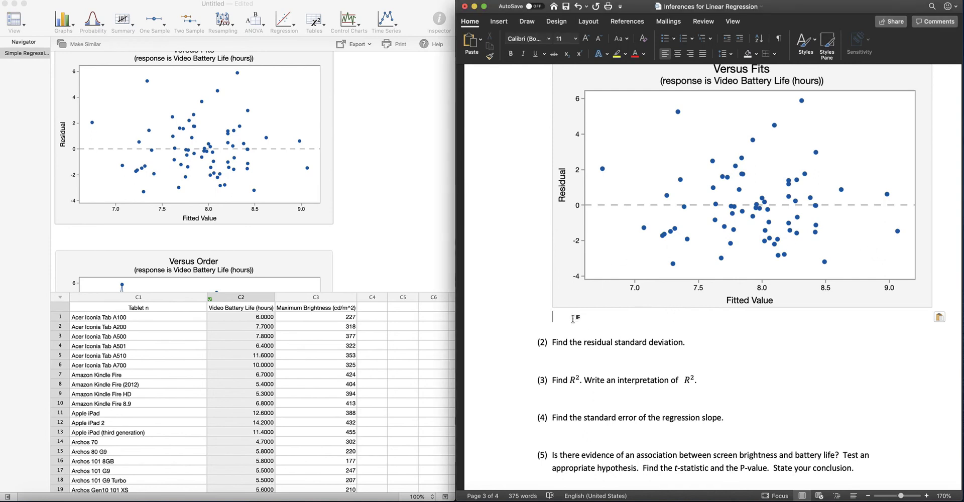
{"action": "type", "text": "Meets the equal spread condition because "}
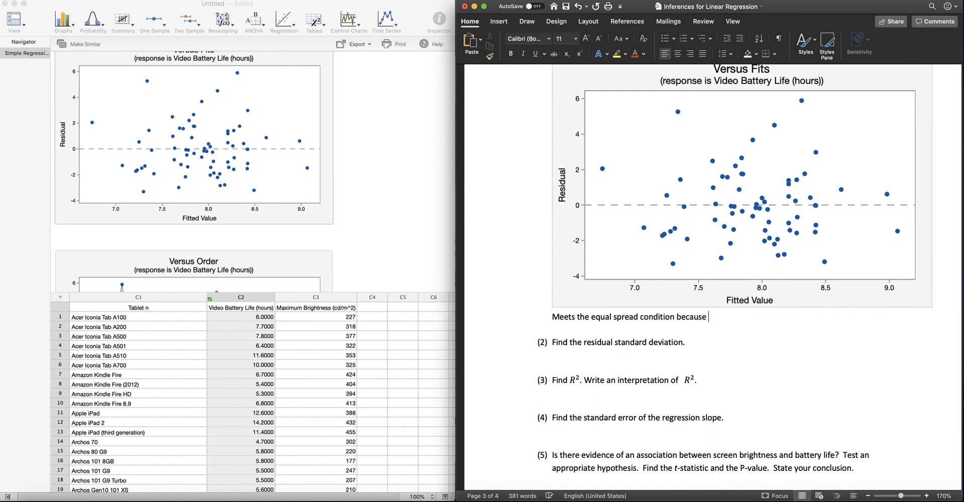
{"action": "type", "text": "the number"}
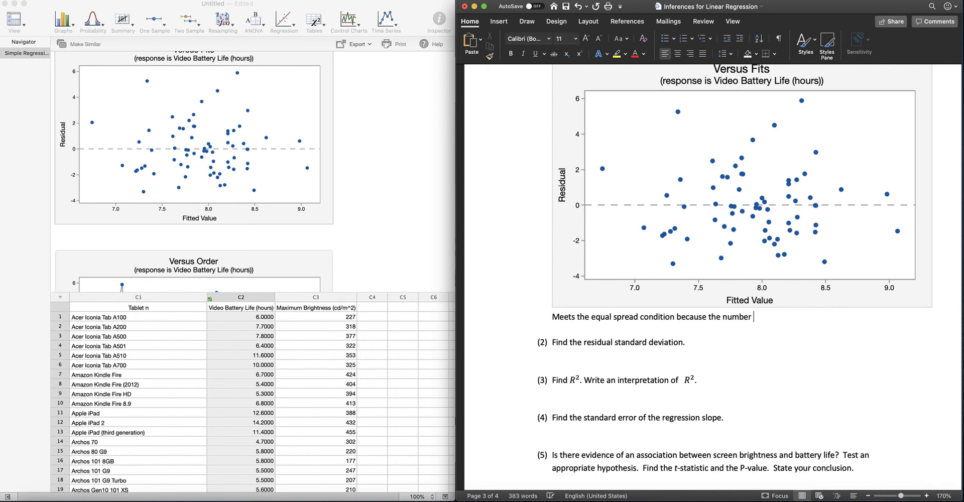
{"action": "type", "text": " of points above and below "}
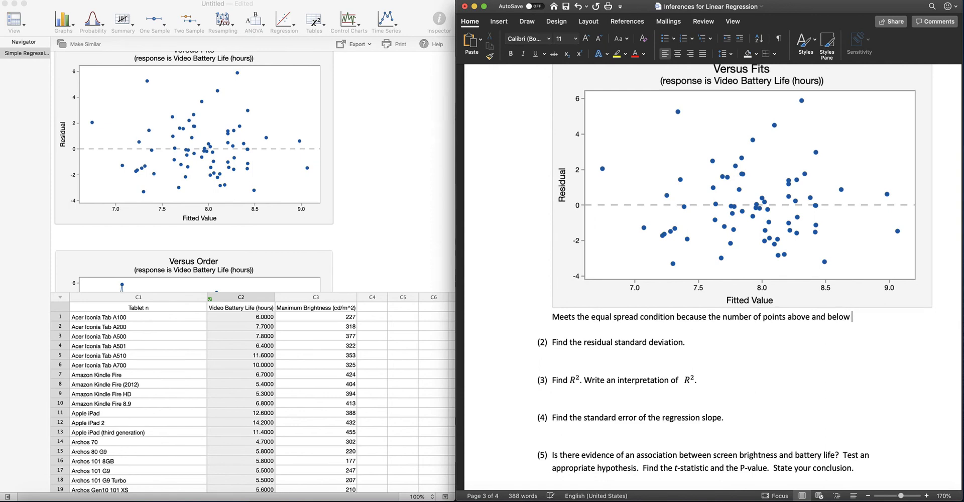
{"action": "type", "text": "zero afe"}
{"action": "key", "text": "BackSpace"}
{"action": "key", "text": "BackSpace"}
{"action": "key", "text": "BackSpace"}
{"action": "type", "text": "re about equal"}
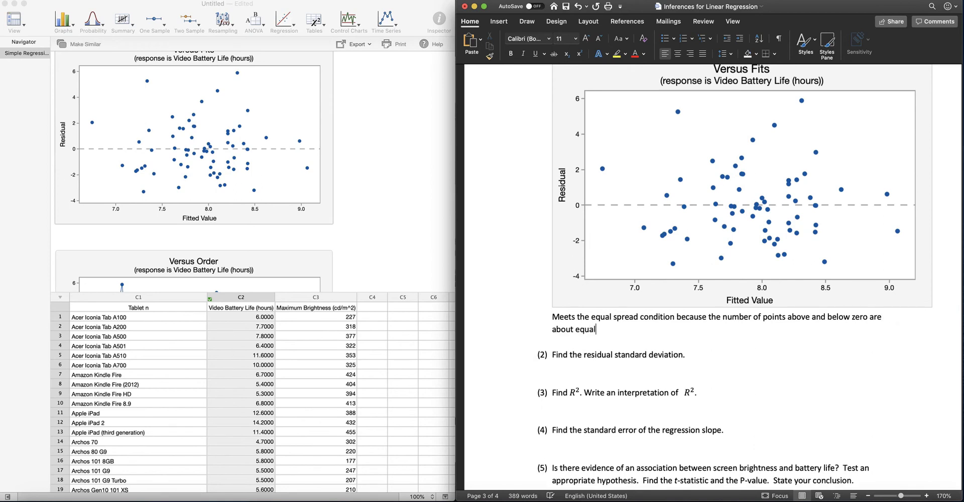
{"action": "type", "text": " and there is no"}
{"action": "type", "text": " pattu"}
Step: Complete the equal spread sentence with "there is no patterns or unusual values."
{"action": "key", "text": "BackSpace"}
{"action": "type", "text": "ttu"}
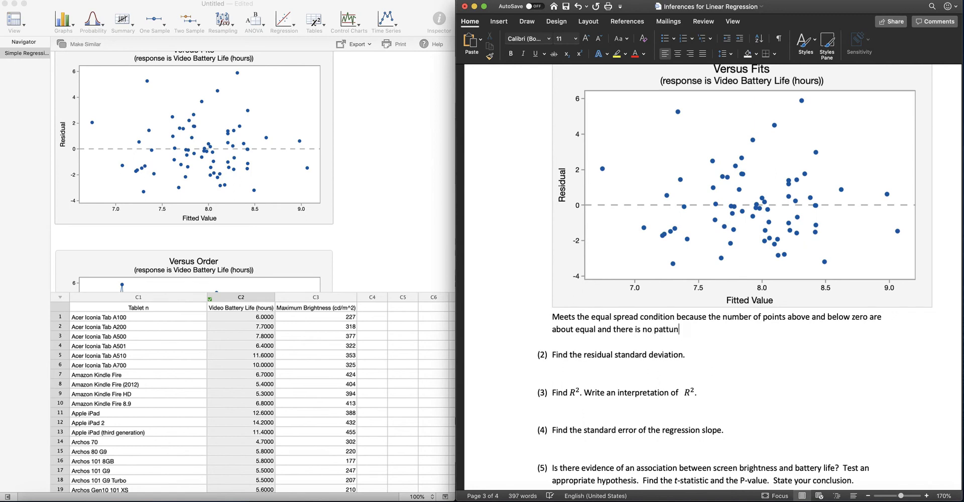
{"action": "type", "text": "r"}
{"action": "key", "text": "BackSpace"}
{"action": "key", "text": "BackSpace"}
{"action": "type", "text": "erns or unusual"}
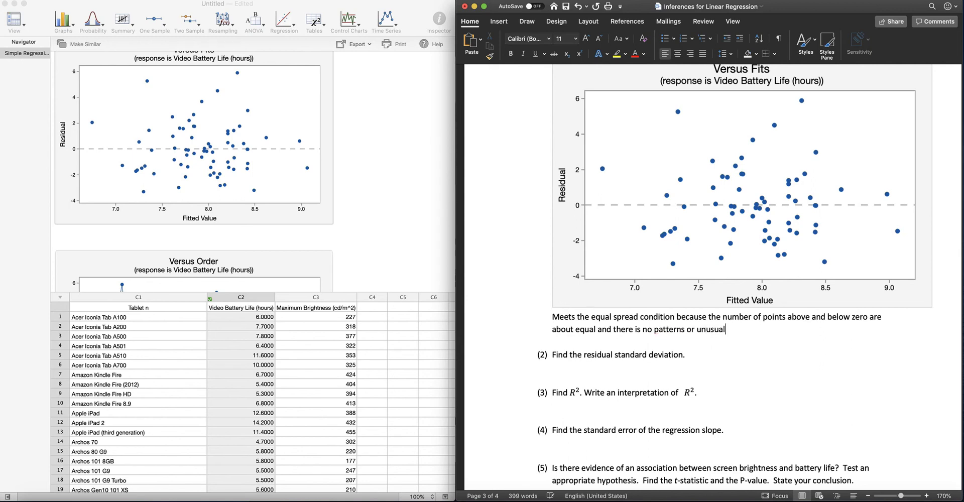
{"action": "type", "text": " values."}
Step: Find the Model Summary in the regression output to read the residual standard deviation for question 2
{"action": "scroll", "coordinate": [761, 372], "scroll_direction": "down", "scroll_amount": 5}
{"action": "scroll", "coordinate": [749, 363], "scroll_direction": "down", "scroll_amount": 2}
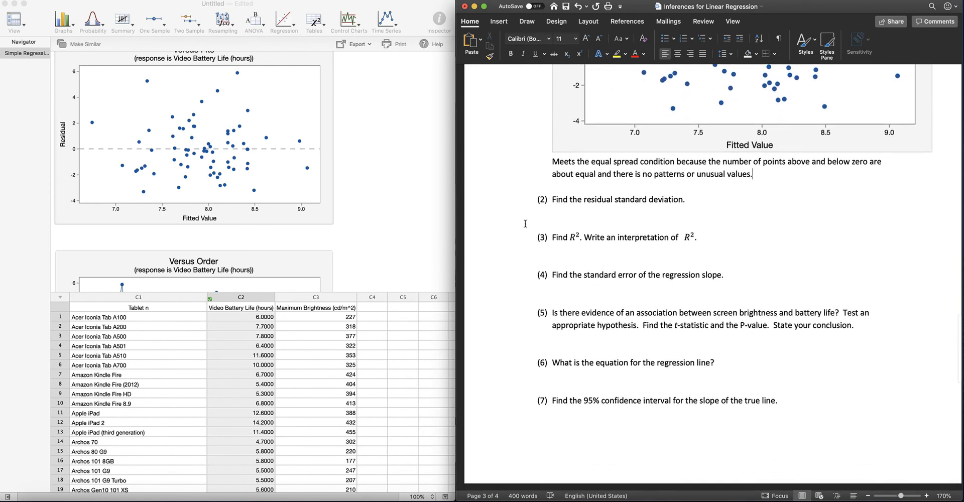
{"action": "left_click", "coordinate": [402, 210]}
{"action": "scroll", "coordinate": [402, 209], "scroll_direction": "down", "scroll_amount": 1}
{"action": "scroll", "coordinate": [402, 210], "scroll_direction": "up", "scroll_amount": 5}
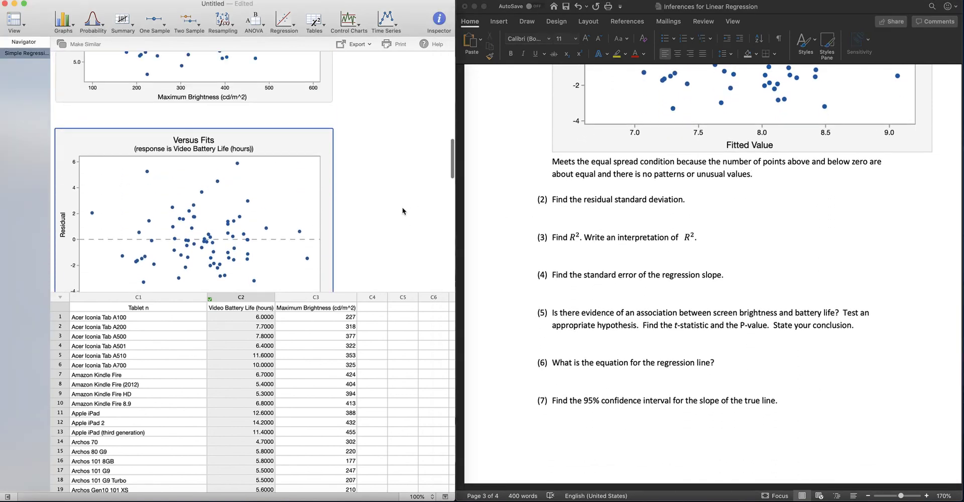
{"action": "scroll", "coordinate": [402, 208], "scroll_direction": "up", "scroll_amount": 10}
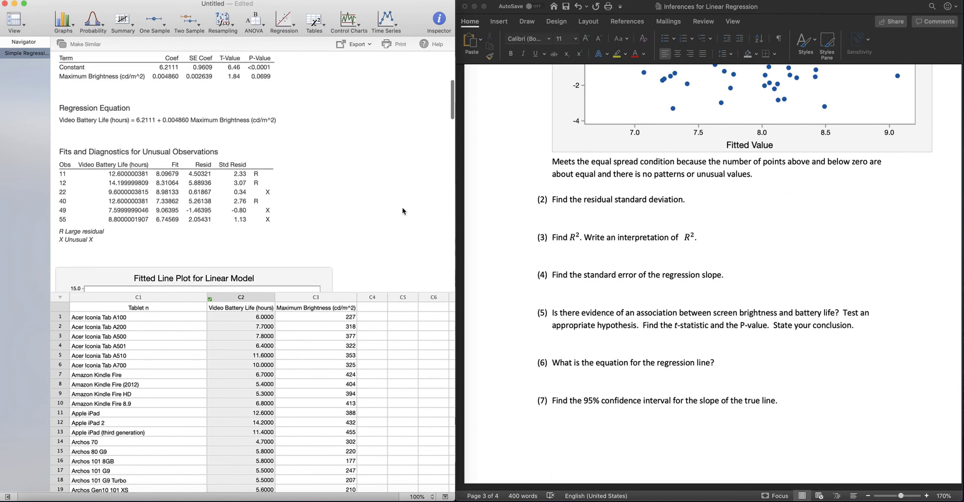
{"action": "scroll", "coordinate": [402, 211], "scroll_direction": "up", "scroll_amount": 4}
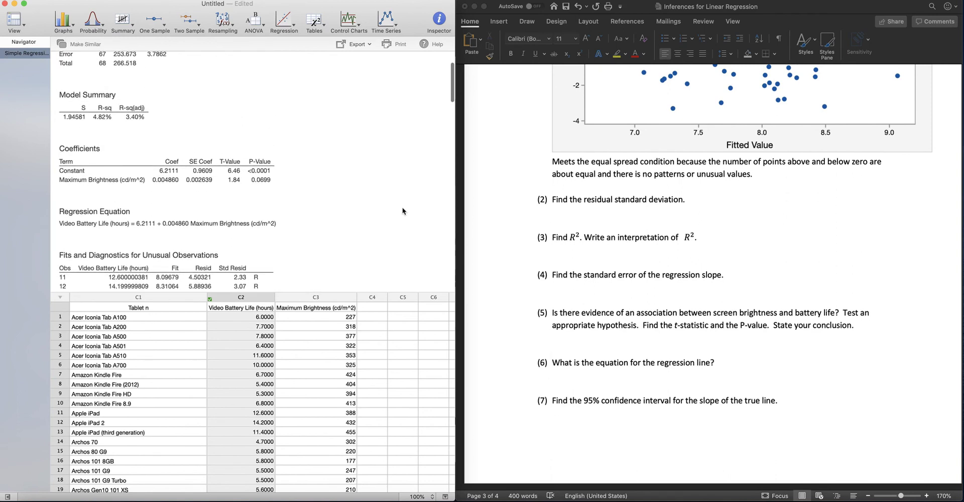
{"action": "scroll", "coordinate": [402, 211], "scroll_direction": "up", "scroll_amount": 2}
{"action": "scroll", "coordinate": [402, 211], "scroll_direction": "down", "scroll_amount": 3}
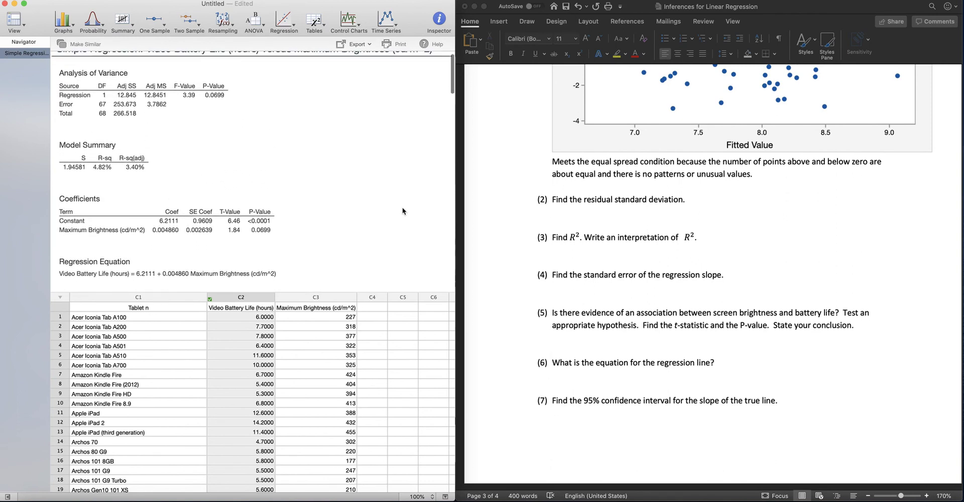
{"action": "scroll", "coordinate": [402, 211], "scroll_direction": "up", "scroll_amount": 1}
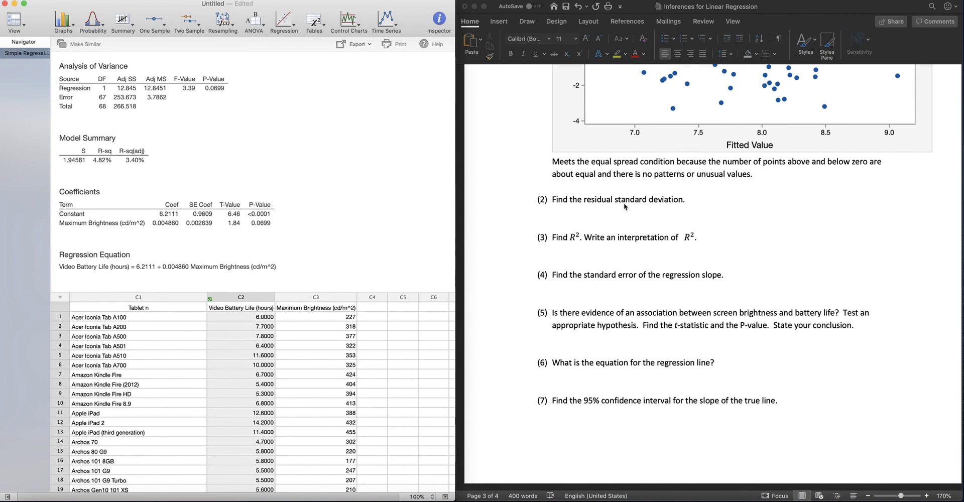
Step: Under question 2 in the Word document, write "S=1.94581" in red text at font size 18
{"action": "left_click", "coordinate": [603, 212]}
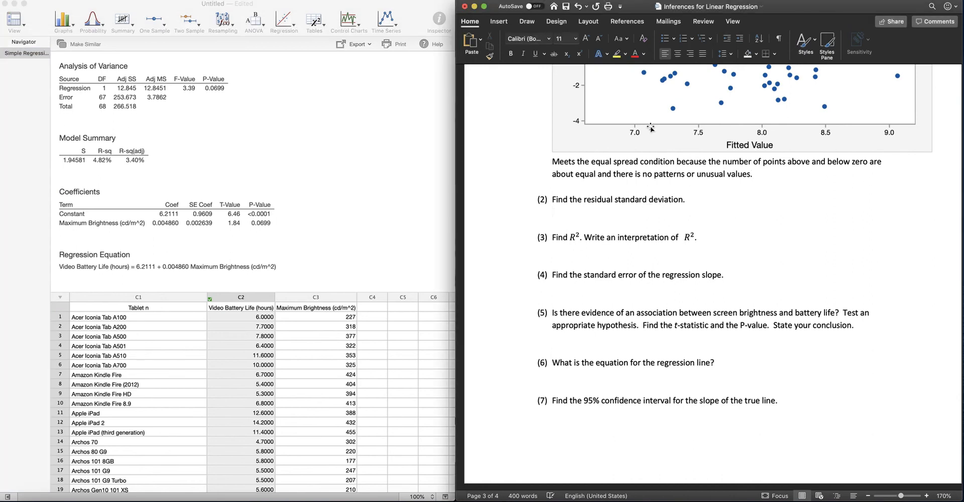
{"action": "left_click", "coordinate": [586, 40]}
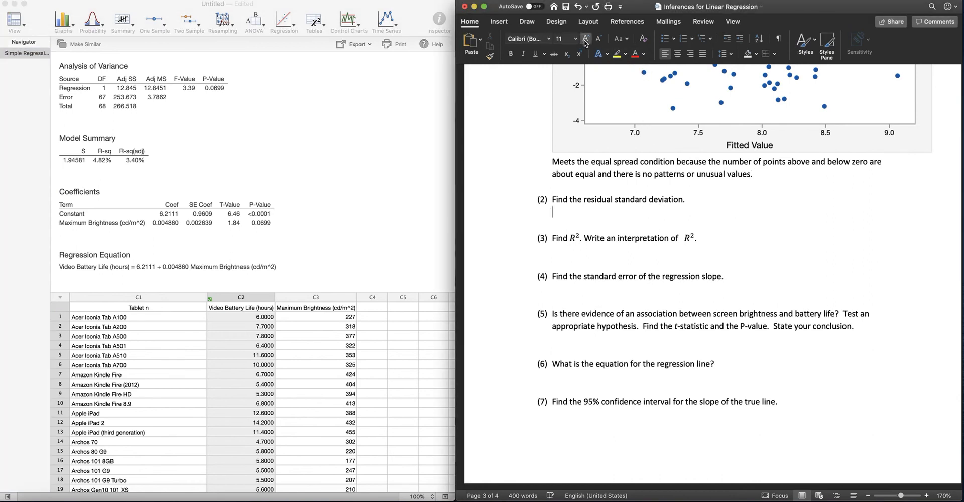
{"action": "left_click", "coordinate": [586, 40]}
{"action": "left_click", "coordinate": [586, 40]}
{"action": "left_click", "coordinate": [586, 40]}
{"action": "left_click", "coordinate": [586, 40]}
{"action": "type", "text": "S"}
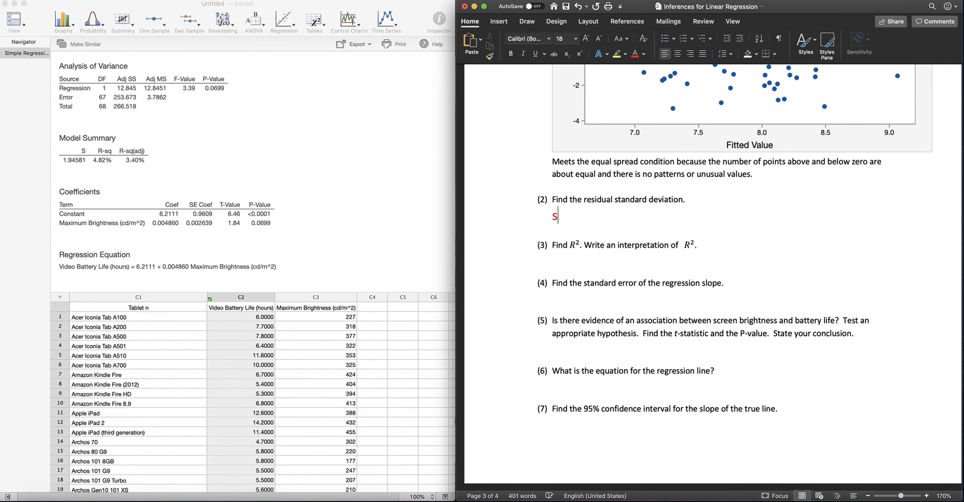
{"action": "type", "text": "=1.94581"}
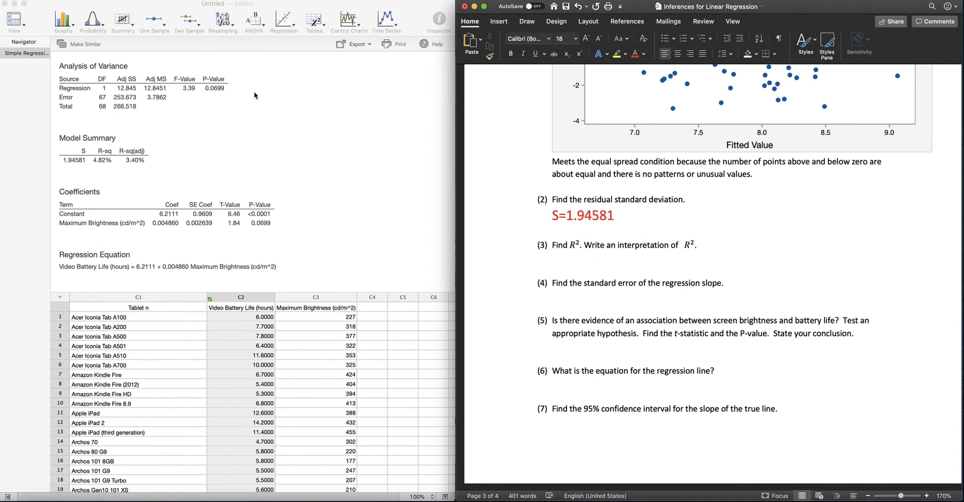
Step: Copy the Model Summary table from the regression output and paste it on a new line below the answer to question 2
{"action": "left_click", "coordinate": [83, 151]}
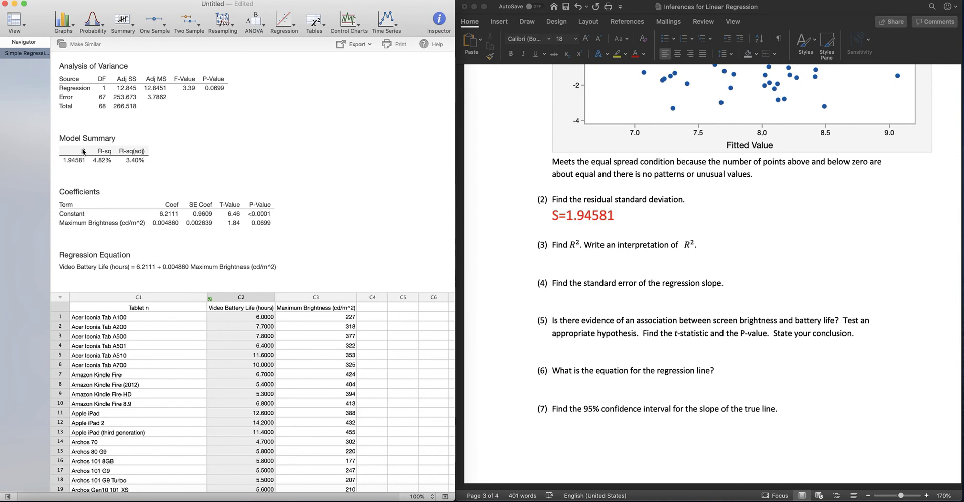
{"action": "right_click", "coordinate": [61, 137]}
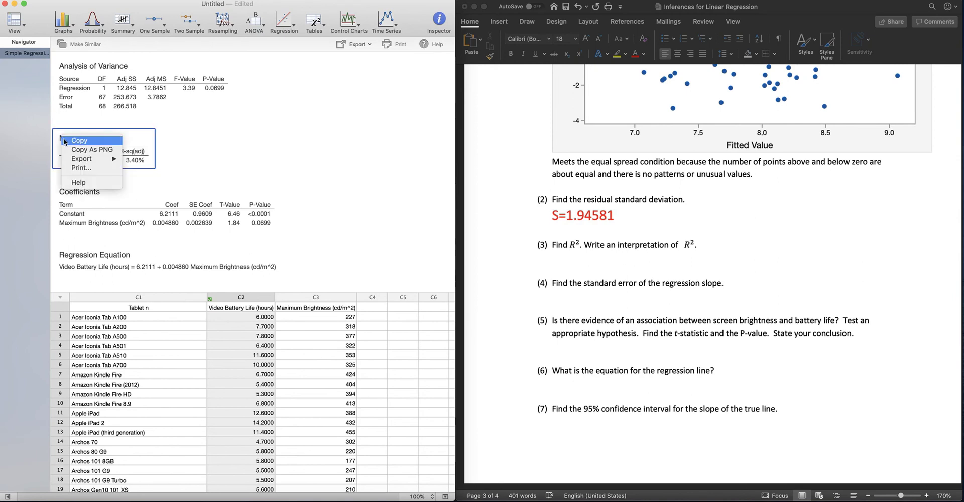
{"action": "left_click", "coordinate": [104, 143]}
{"action": "left_click", "coordinate": [658, 222]}
{"action": "key", "text": "Return"}
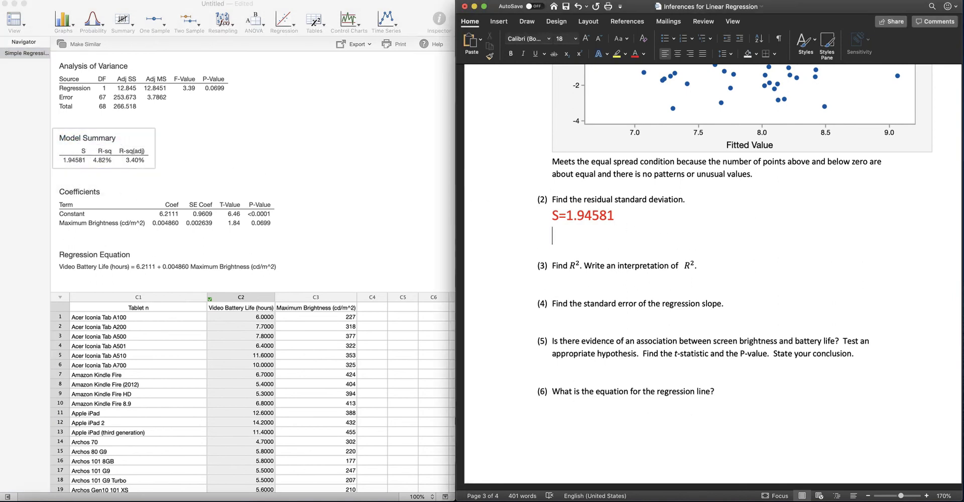
{"action": "key", "text": "super+v"}
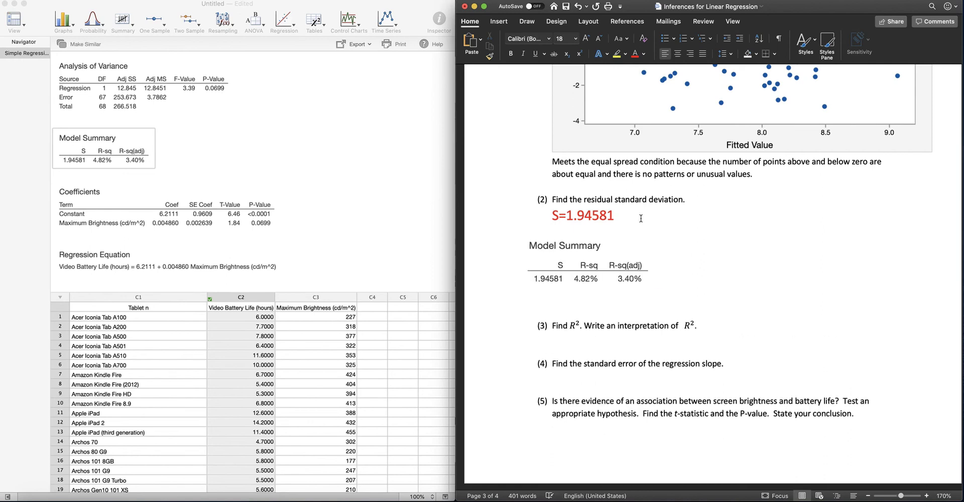
Step: Remove the extra blank line between the pasted Model Summary table and question 3
{"action": "left_click_drag", "start_coordinate": [563, 278], "coordinate": [549, 279]}
{"action": "left_click", "coordinate": [628, 224]}
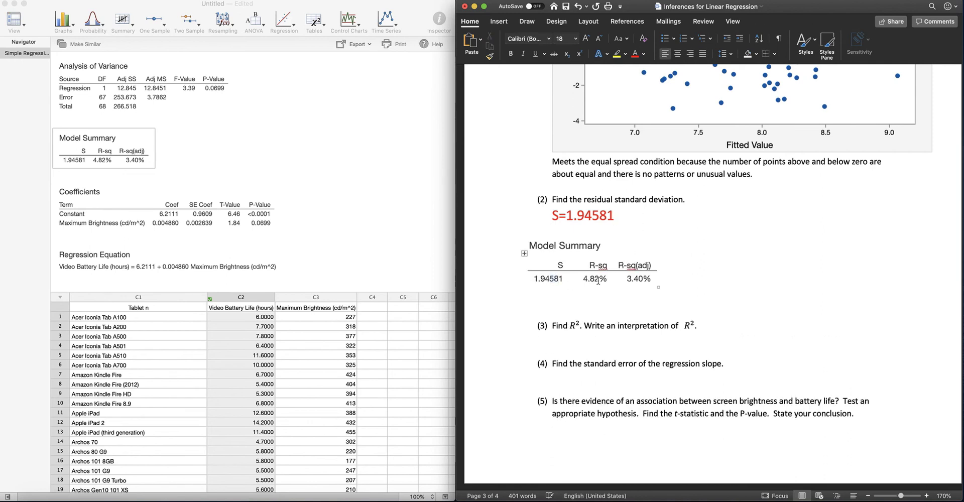
{"action": "left_click", "coordinate": [565, 300]}
{"action": "key", "text": "BackSpace"}
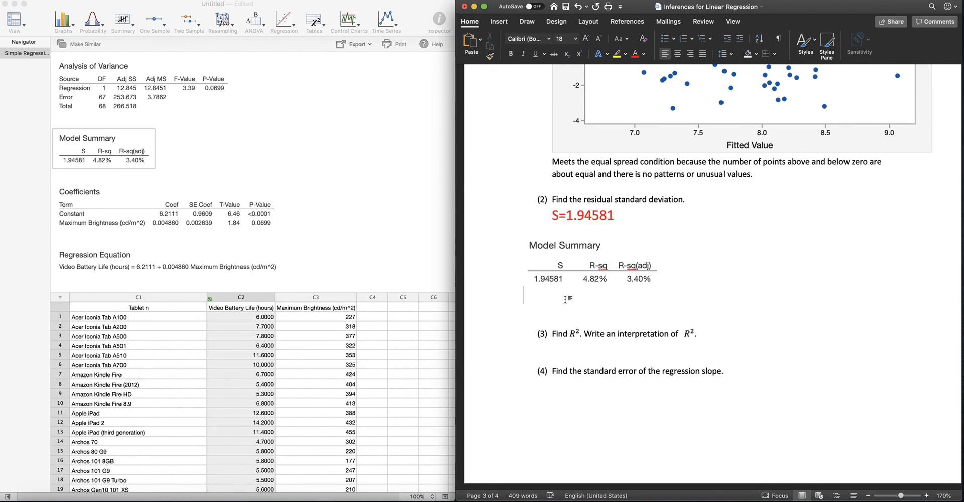
{"action": "key", "text": "BackSpace"}
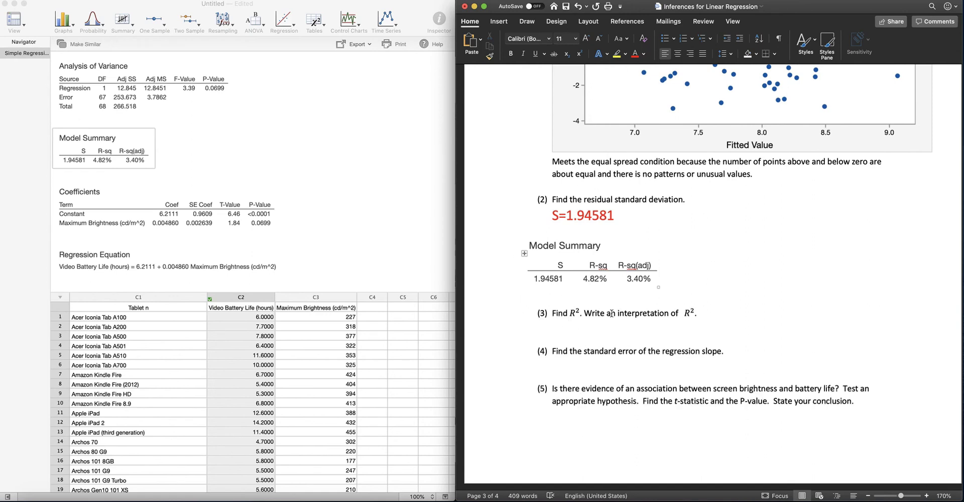
Step: Review the fitted line plot and the Model Summary in the regression output for question 3
{"action": "scroll", "coordinate": [545, 267], "scroll_direction": "down", "scroll_amount": 1}
{"action": "scroll", "coordinate": [544, 264], "scroll_direction": "down", "scroll_amount": 1}
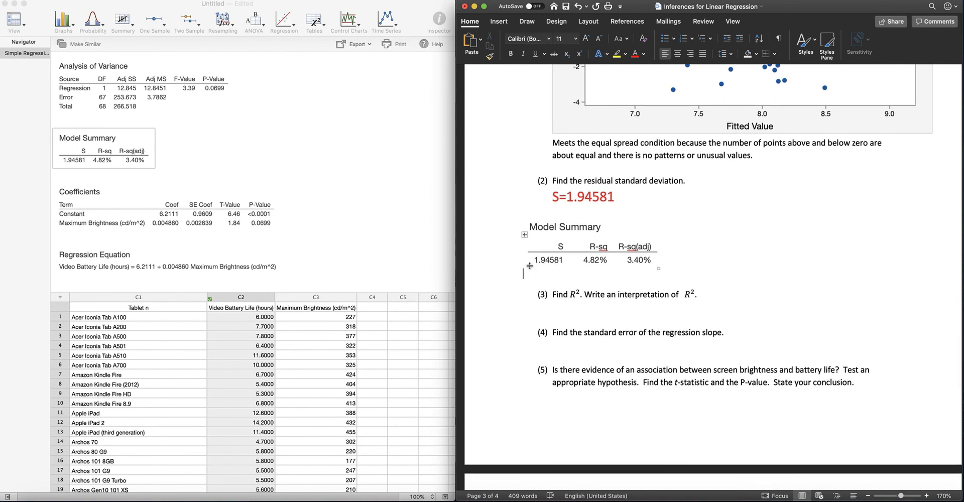
{"action": "left_click", "coordinate": [626, 275]}
{"action": "left_click", "coordinate": [375, 172]}
{"action": "scroll", "coordinate": [375, 171], "scroll_direction": "down", "scroll_amount": 10}
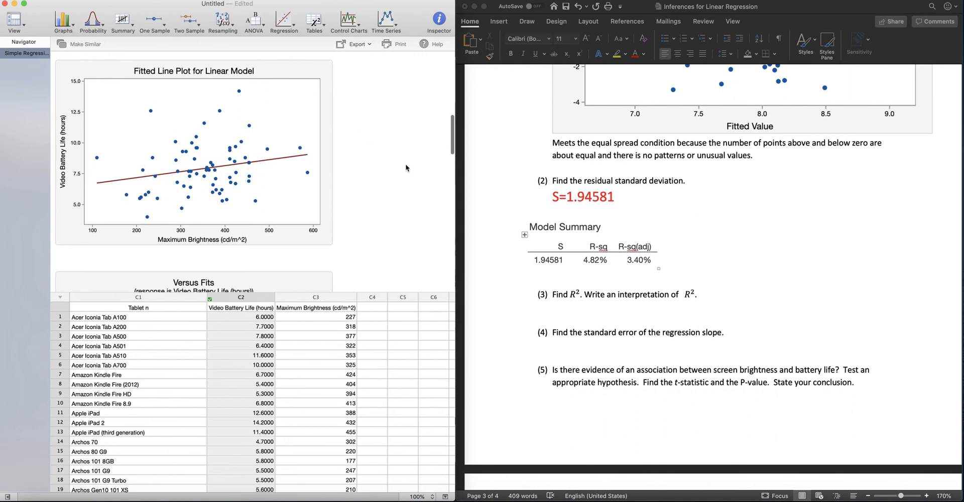
{"action": "scroll", "coordinate": [404, 162], "scroll_direction": "up", "scroll_amount": 8}
{"action": "scroll", "coordinate": [404, 161], "scroll_direction": "up", "scroll_amount": 4}
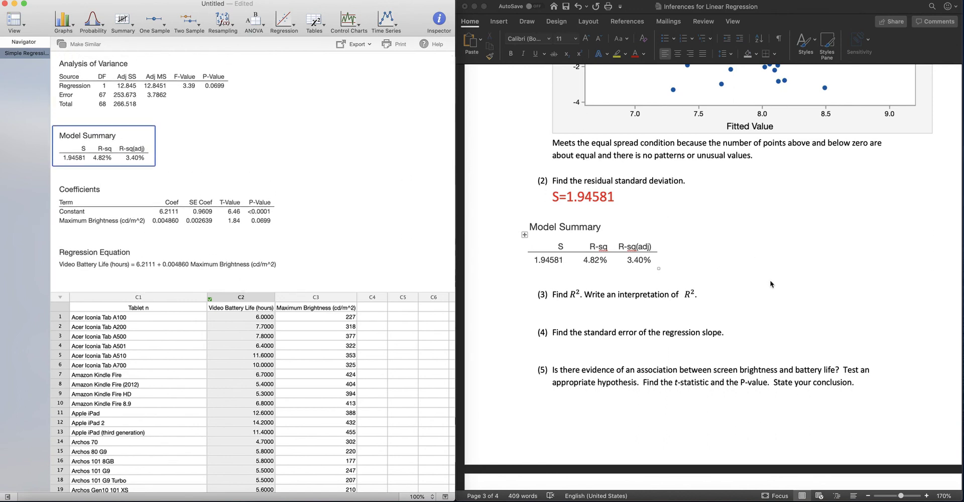
Step: Under question 3 in the Word document, write "R-sq=4.82%" in red text at font size 18
{"action": "left_click", "coordinate": [568, 308]}
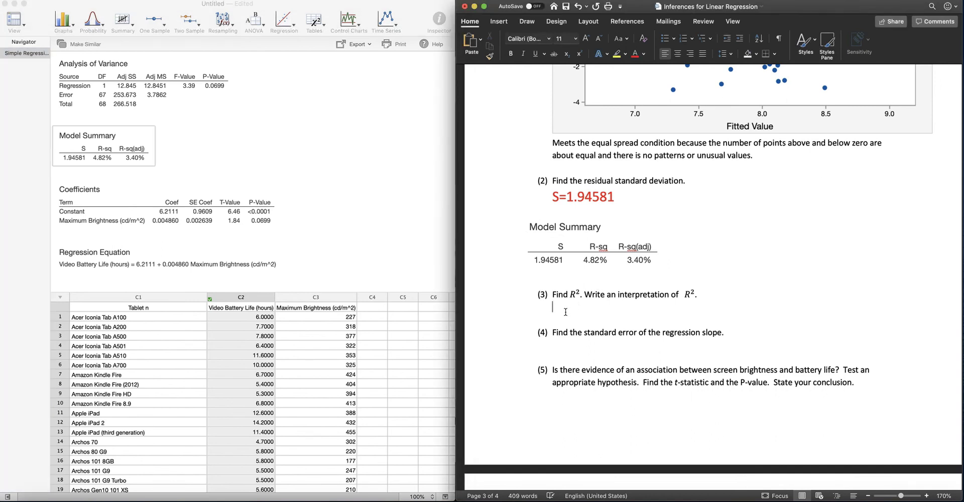
{"action": "left_click", "coordinate": [586, 39]}
{"action": "left_click", "coordinate": [586, 39]}
{"action": "left_click", "coordinate": [586, 38]}
{"action": "left_click", "coordinate": [586, 38]}
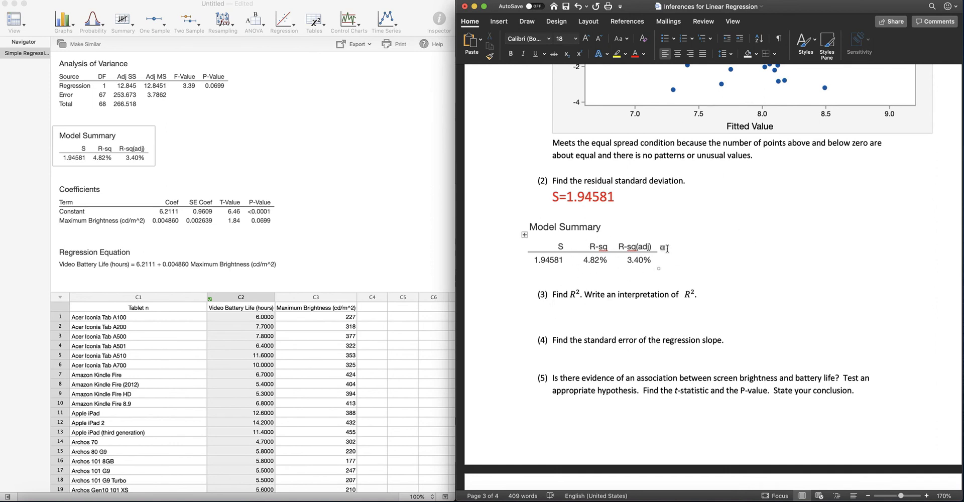
{"action": "type", "text": "R-sq=4."}
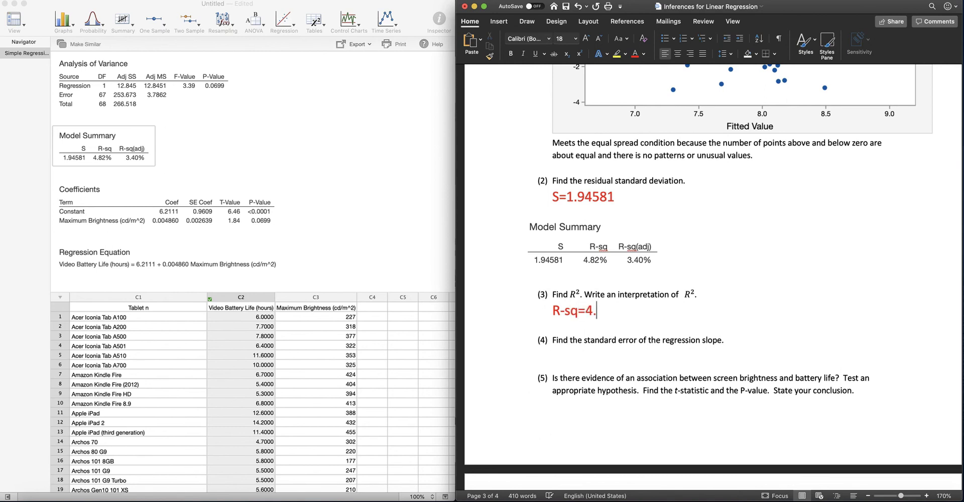
{"action": "type", "text": "82%"}
{"action": "key", "text": "Return"}
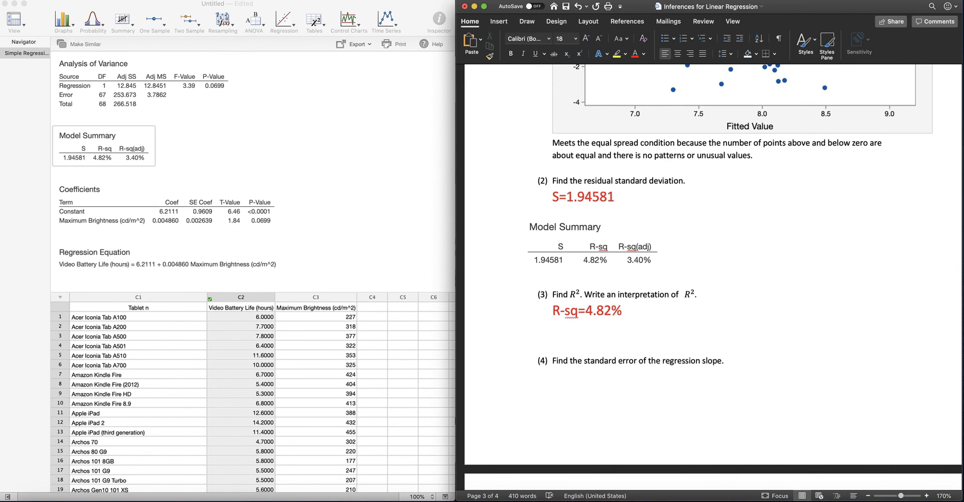
Step: Below it, write "About 4.82% of the variation seen in Video Battery Life can be explained by its relationship with Max screen brightness."
{"action": "type", "text": "About 4.82% "}
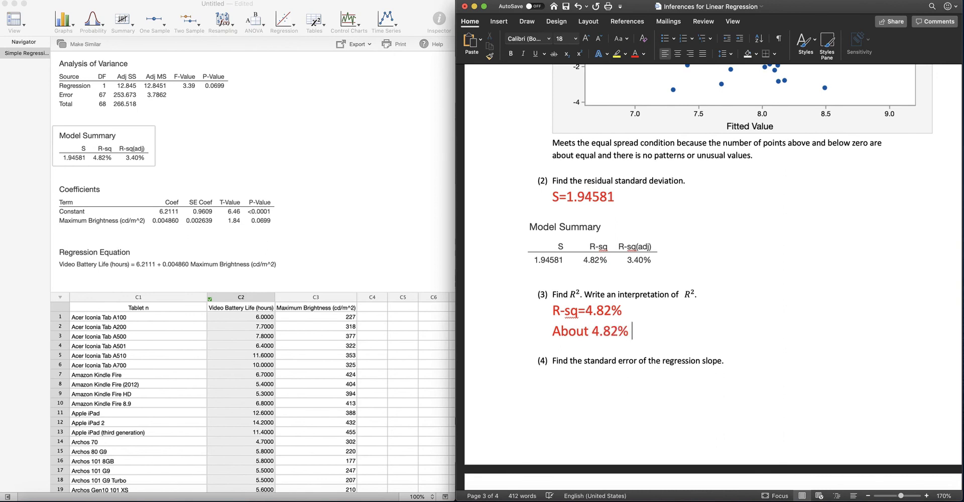
{"action": "type", "text": "of the v"}
{"action": "key", "text": "BackSpace"}
{"action": "type", "text": "varition seen in Video Battry"}
{"action": "key", "text": "BackSpace"}
{"action": "key", "text": "BackSpace"}
{"action": "type", "text": "ery Life"}
{"action": "type", "text": " can be"}
{"action": "type", "text": " explained "}
{"action": "type", "text": "by it"}
{"action": "type", "text": "'s re"}
{"action": "key", "text": "BackSpace"}
{"action": "key", "text": "BackSpace"}
{"action": "key", "text": "BackSpace"}
{"action": "key", "text": "BackSpace"}
{"action": "key", "text": "BackSpace"}
{"action": "type", "text": "s relationship wih"}
{"action": "key", "text": "BackSpace"}
{"action": "type", "text": "th Max "}
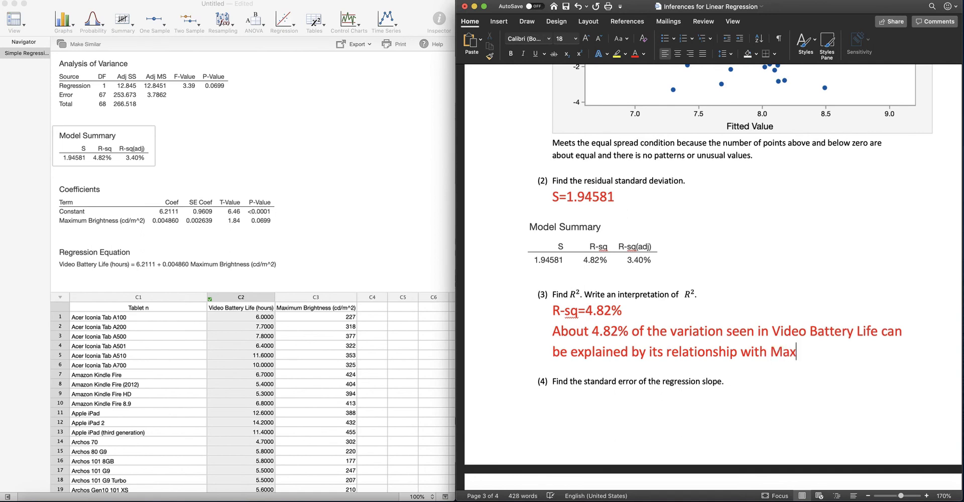
{"action": "type", "text": "B"}
{"action": "key", "text": "BackSpace"}
{"action": "type", "text": "screen "}
{"action": "type", "text": "brightness."}
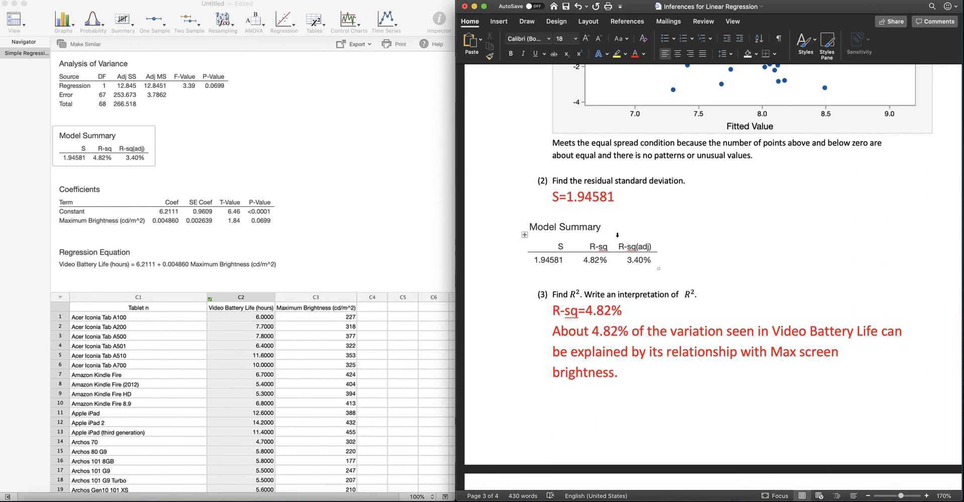
Step: Copy the Coefficients table from the regression output to below question 4 and highlight the Maximum Brightness SE Coef value, 0.002639, in yellow
{"action": "scroll", "coordinate": [649, 311], "scroll_direction": "down", "scroll_amount": 5}
{"action": "scroll", "coordinate": [650, 311], "scroll_direction": "down", "scroll_amount": 4}
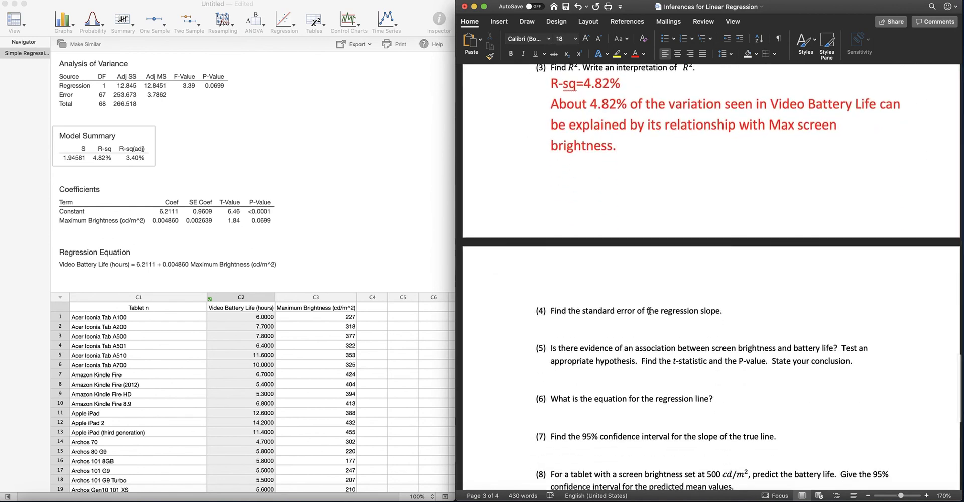
{"action": "scroll", "coordinate": [649, 311], "scroll_direction": "down", "scroll_amount": 5}
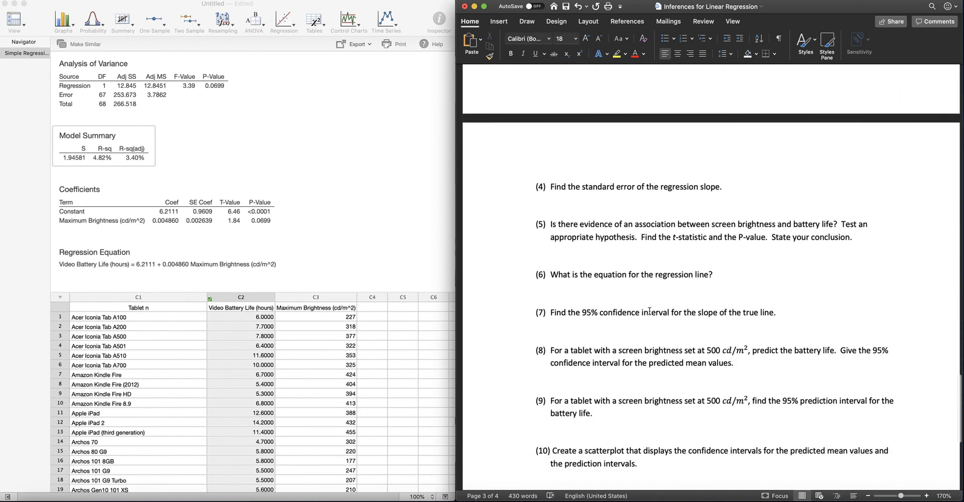
{"action": "scroll", "coordinate": [649, 311], "scroll_direction": "down", "scroll_amount": 1}
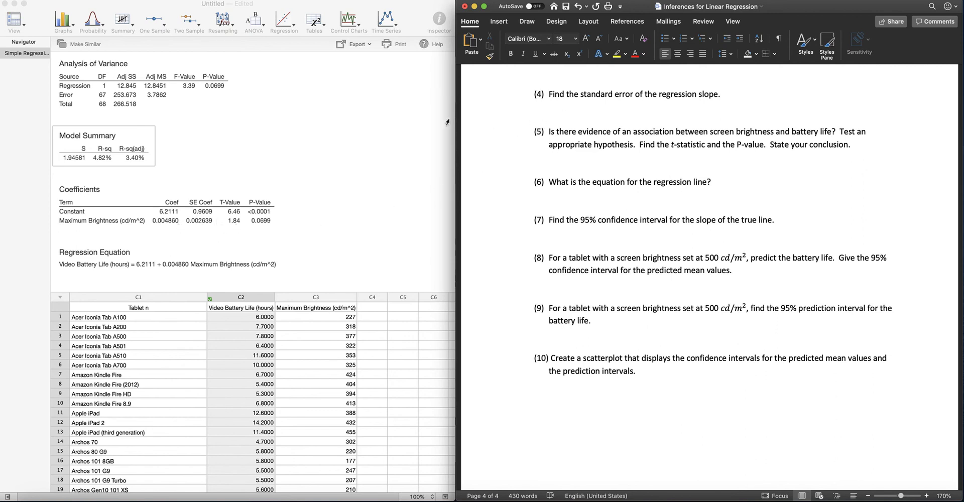
{"action": "right_click", "coordinate": [78, 182]}
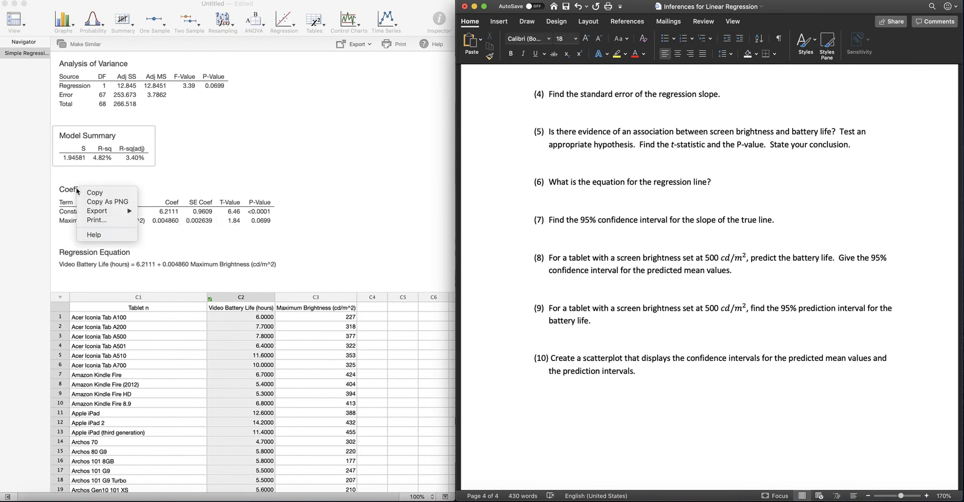
{"action": "left_click", "coordinate": [78, 192]}
{"action": "left_click", "coordinate": [560, 106]}
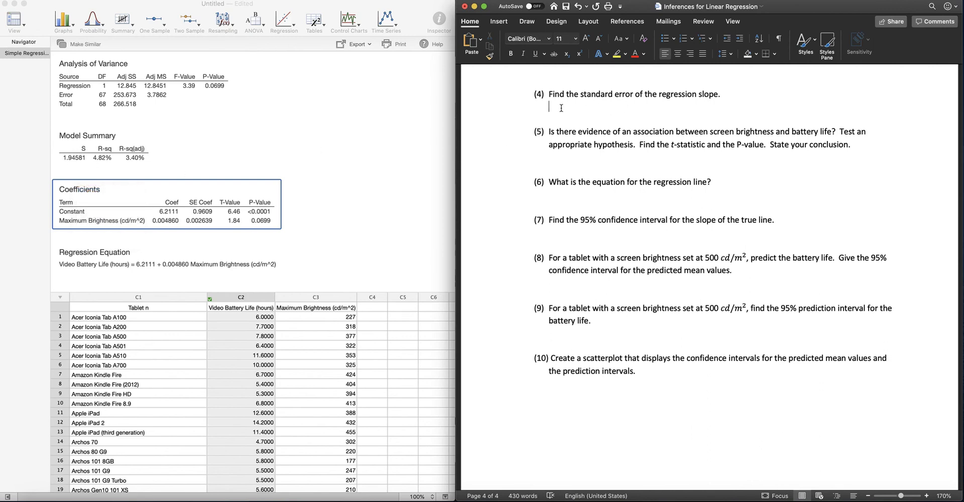
{"action": "key", "text": "super+v"}
{"action": "double_click", "coordinate": [721, 167]}
{"action": "left_click", "coordinate": [620, 57]}
Step: Below the pasted Coefficients table, write "SE(b1)=0.002639" in red text at font size 16
{"action": "left_click", "coordinate": [614, 182]}
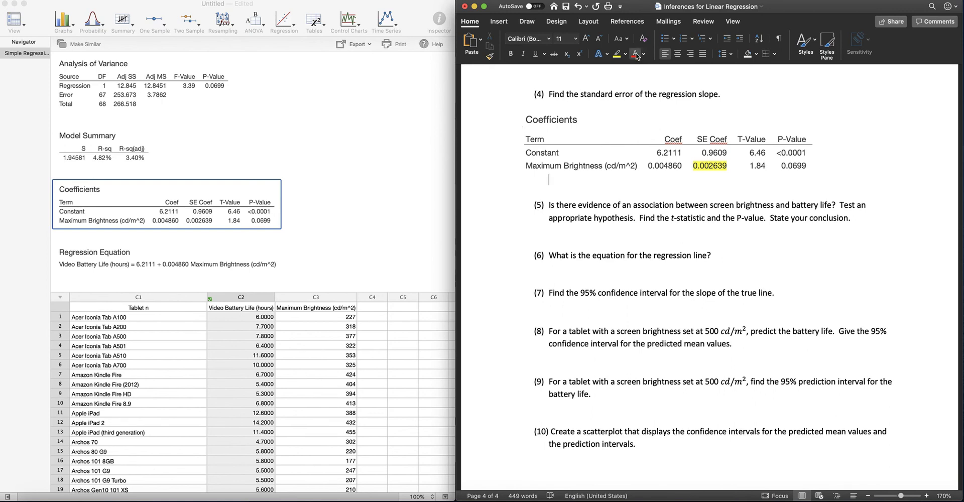
{"action": "left_click", "coordinate": [586, 40]}
{"action": "left_click", "coordinate": [586, 39]}
{"action": "left_click", "coordinate": [586, 39]}
{"action": "left_click", "coordinate": [587, 39]}
{"action": "type", "text": "S"}
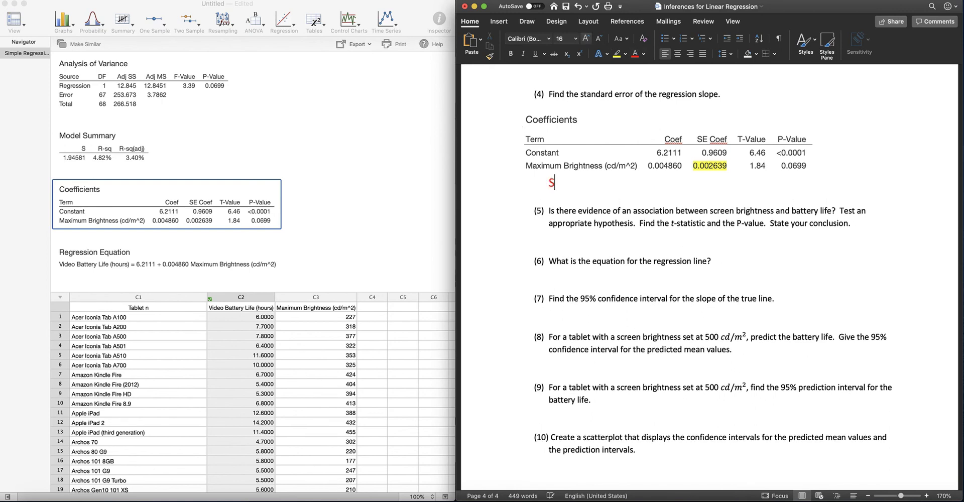
{"action": "type", "text": "E(b1)=0.002639"}
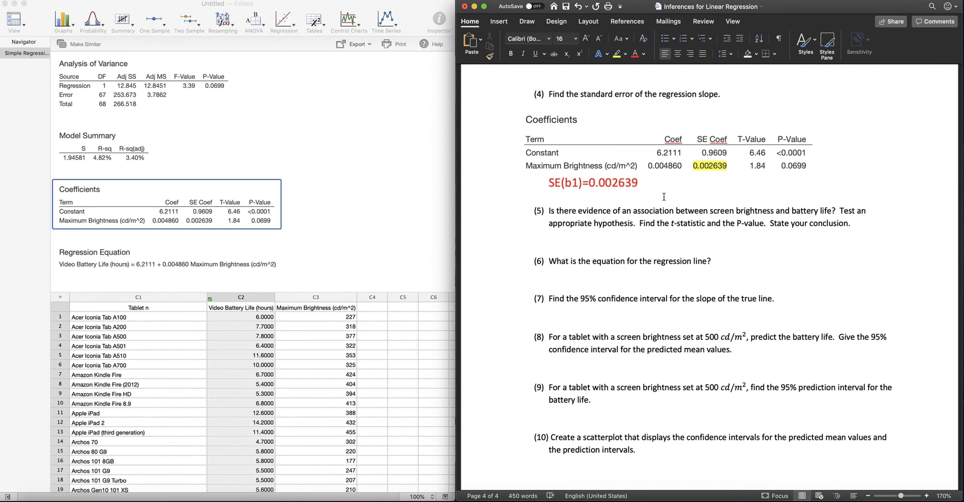
Step: Under question 5, add the labels "Ho:" and "Ha:" on separate lines in red text at font size 18
{"action": "scroll", "coordinate": [664, 196], "scroll_direction": "down", "scroll_amount": 3}
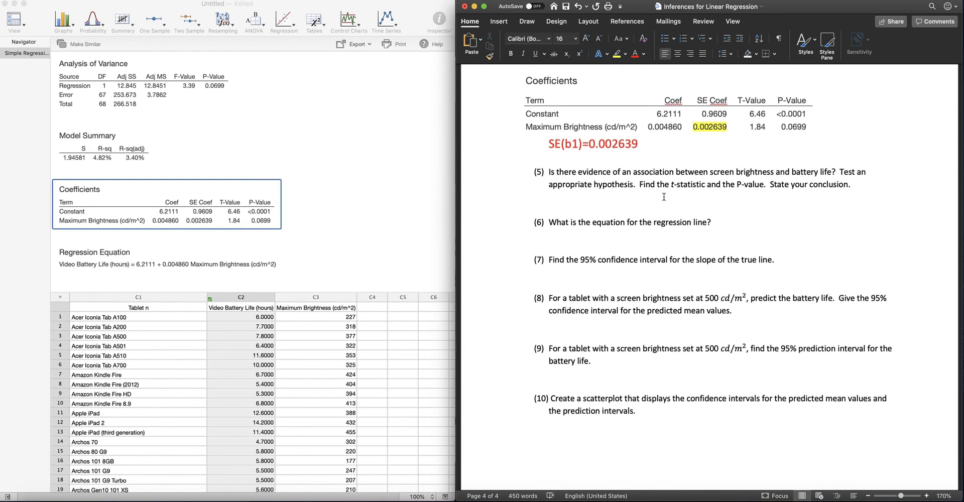
{"action": "left_click", "coordinate": [569, 194]}
{"action": "left_click", "coordinate": [586, 38]}
{"action": "left_click", "coordinate": [586, 39]}
{"action": "left_click", "coordinate": [586, 39]}
{"action": "left_click", "coordinate": [586, 39]}
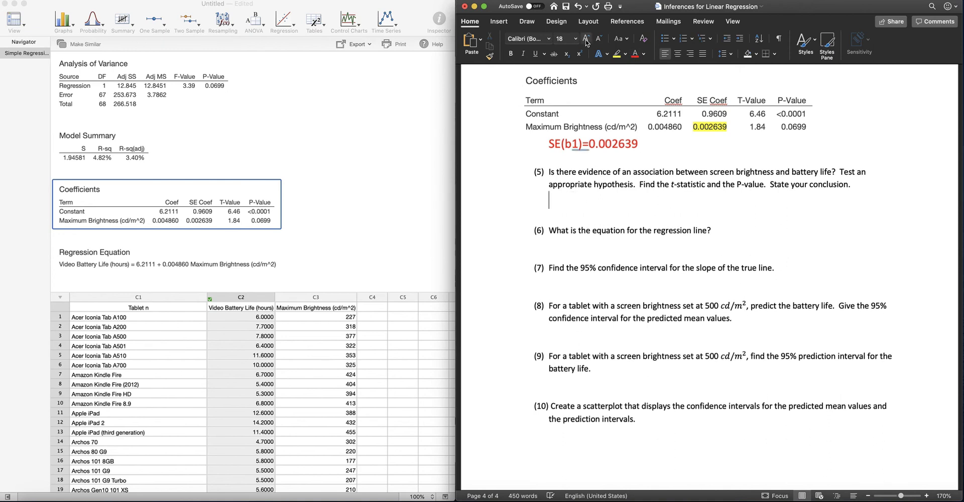
{"action": "type", "text": "Ho:"}
{"action": "key", "text": "Return"}
{"action": "type", "text": "Ha:"}
Step: Insert the β character from the Symbol font after "Ho:" and close the symbol dialog
{"action": "key", "text": "Up"}
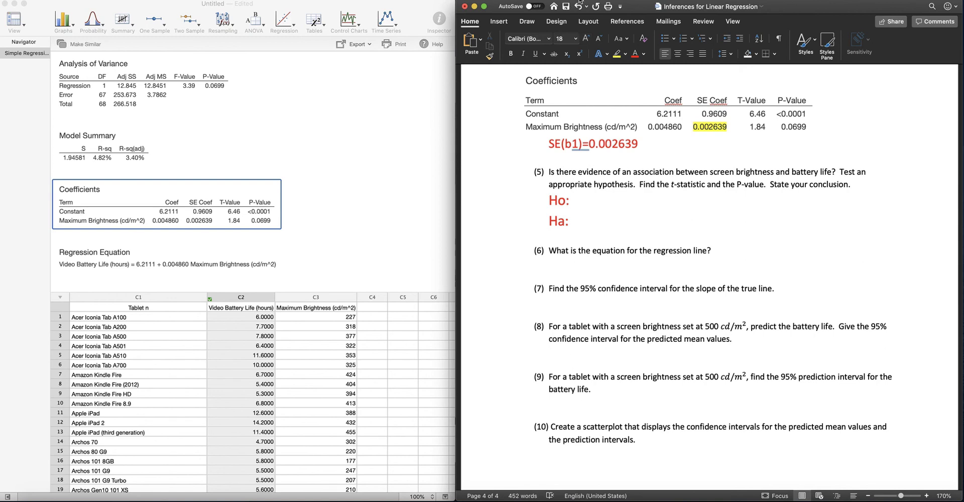
{"action": "double_click", "coordinate": [497, 23]}
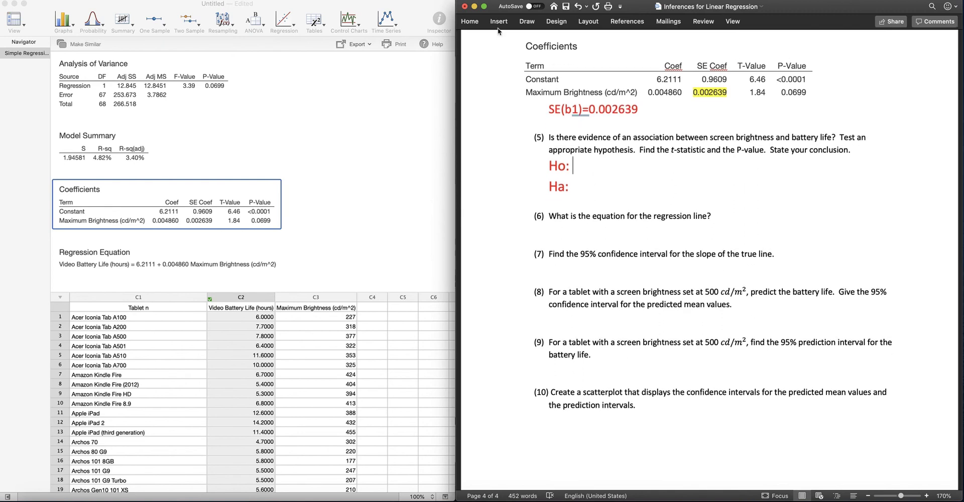
{"action": "left_click", "coordinate": [502, 22]}
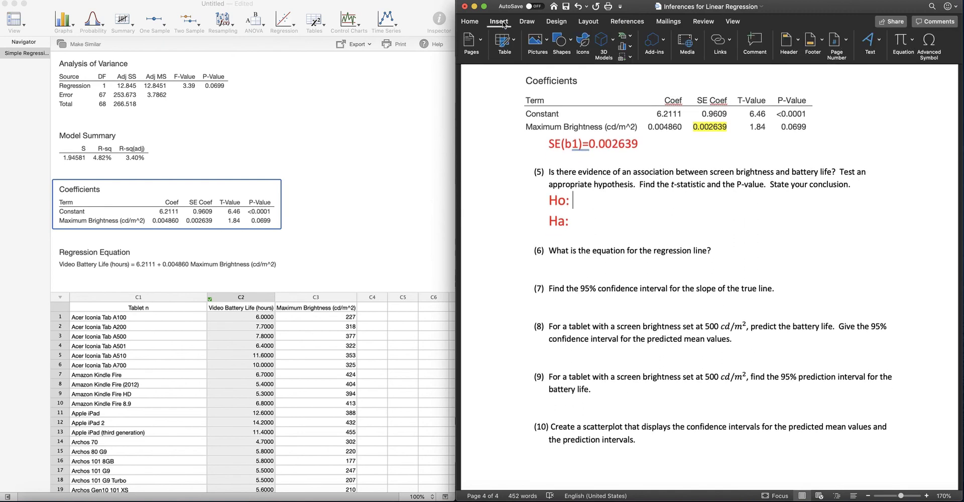
{"action": "left_click", "coordinate": [926, 59]}
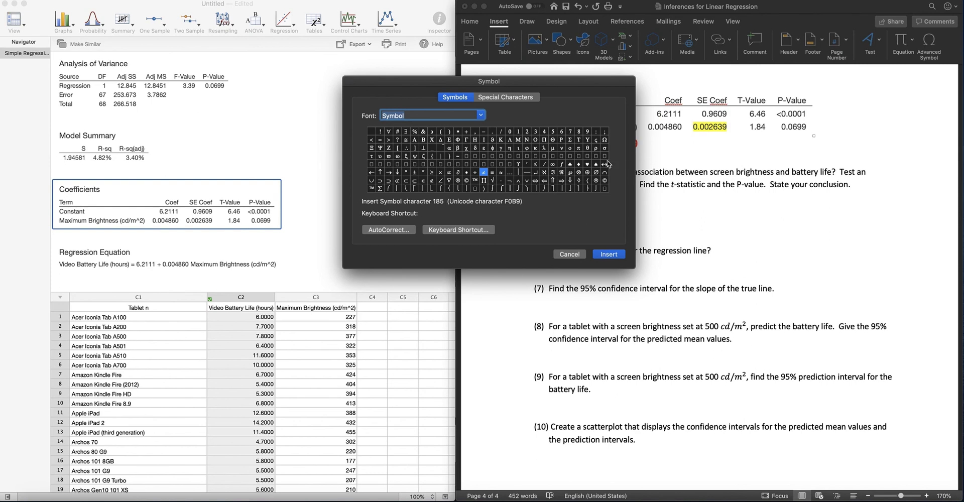
{"action": "left_click", "coordinate": [457, 147]}
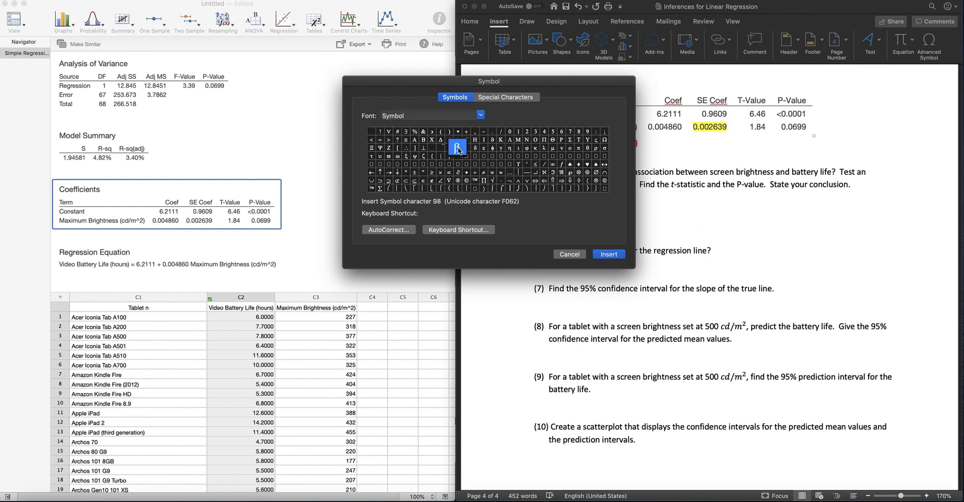
{"action": "left_click", "coordinate": [611, 255]}
{"action": "left_click", "coordinate": [667, 211]}
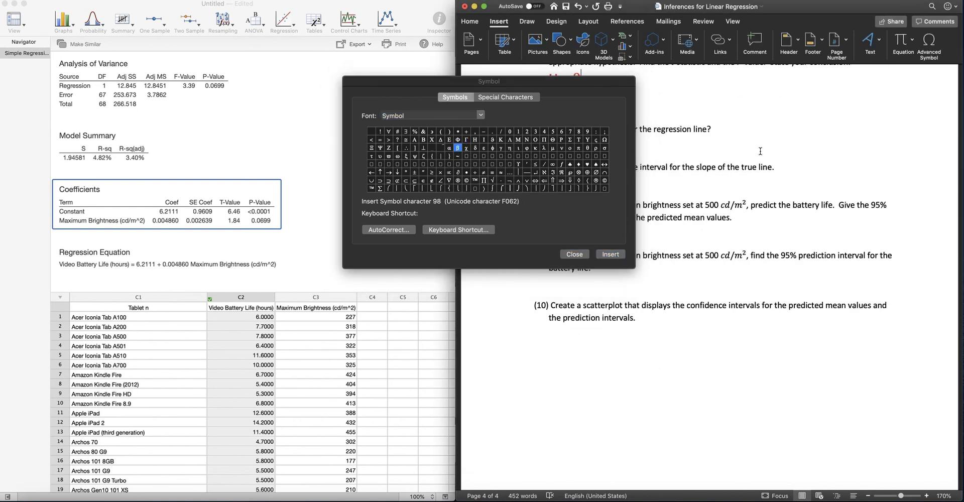
{"action": "left_click", "coordinate": [575, 255]}
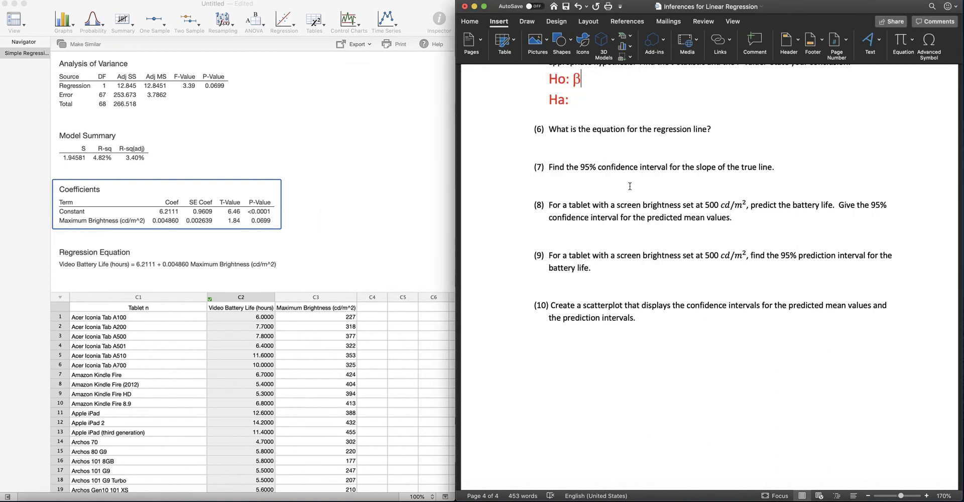
Step: Copy the β to the "Ha:" line and extend the hypotheses to "Ho: β1=0" and "Ha: β1"
{"action": "scroll", "coordinate": [628, 144], "scroll_direction": "down", "scroll_amount": 2}
{"action": "scroll", "coordinate": [603, 138], "scroll_direction": "up", "scroll_amount": 5}
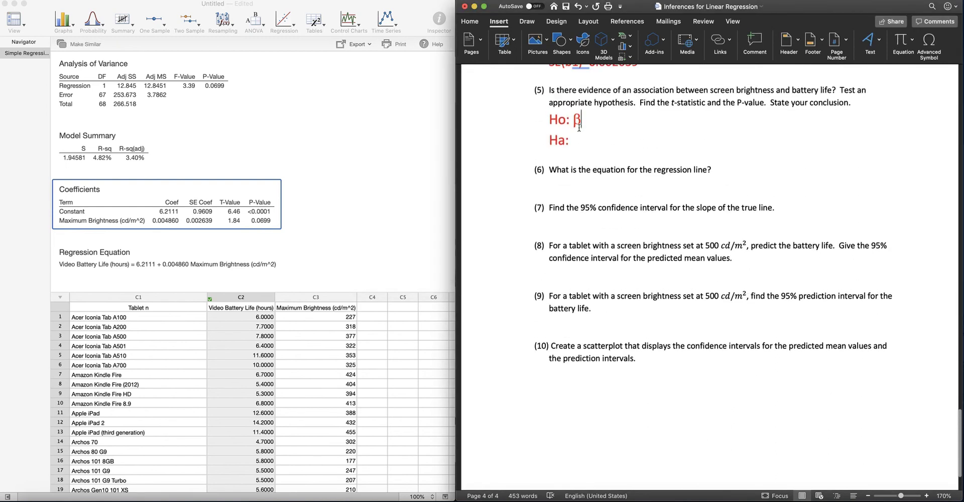
{"action": "scroll", "coordinate": [586, 140], "scroll_direction": "up", "scroll_amount": 3}
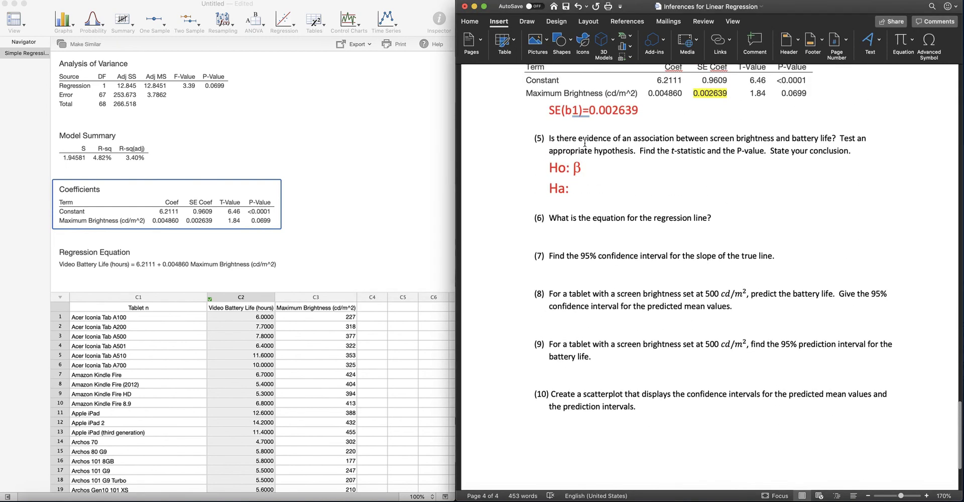
{"action": "double_click", "coordinate": [577, 169]}
{"action": "key", "text": "super+c"}
{"action": "left_click", "coordinate": [576, 189]}
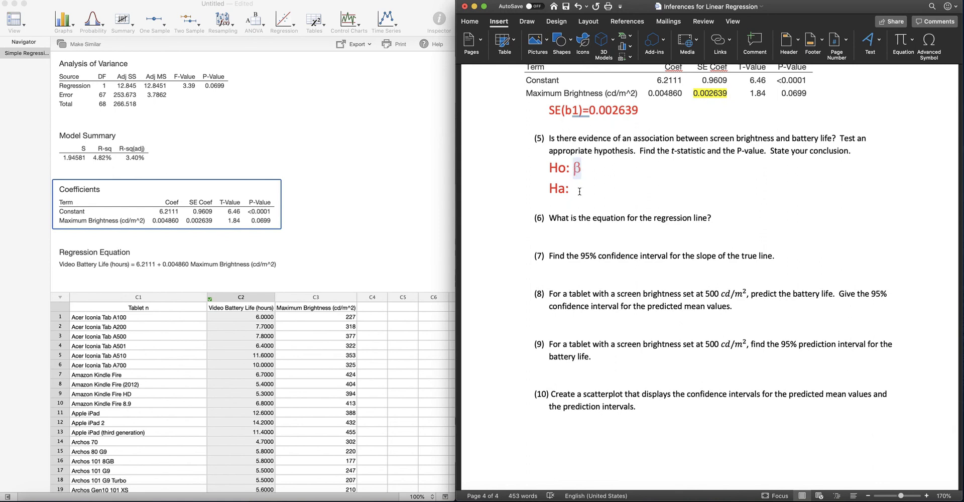
{"action": "key", "text": "super+v"}
{"action": "left_click", "coordinate": [584, 169]}
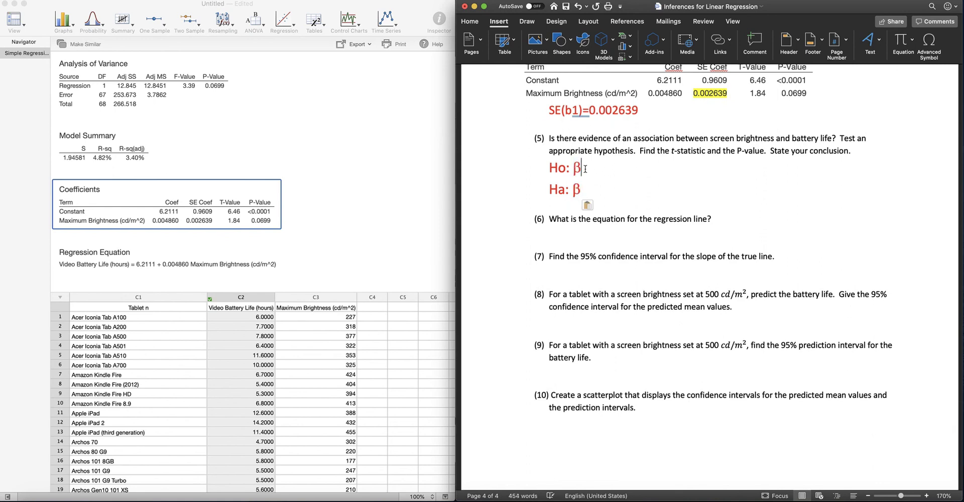
{"action": "type", "text": "1"}
{"action": "key", "text": "Down"}
{"action": "type", "text": "1"}
{"action": "key", "text": "Up"}
{"action": "type", "text": "=0"}
Step: Insert the ≠ character from the Symbol font after β1 and complete the alternative hypothesis as "Ha: β1≠0", adding a new line below
{"action": "left_click", "coordinate": [924, 45]}
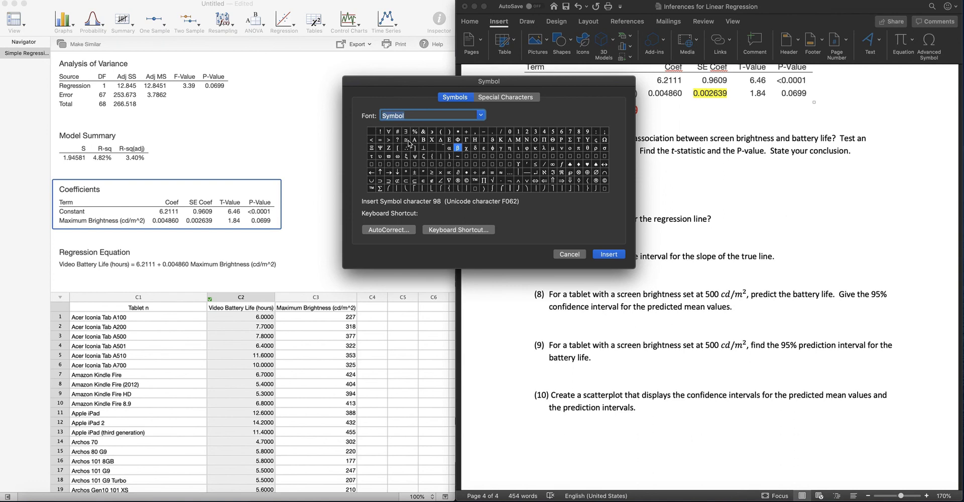
{"action": "left_click", "coordinate": [483, 172]}
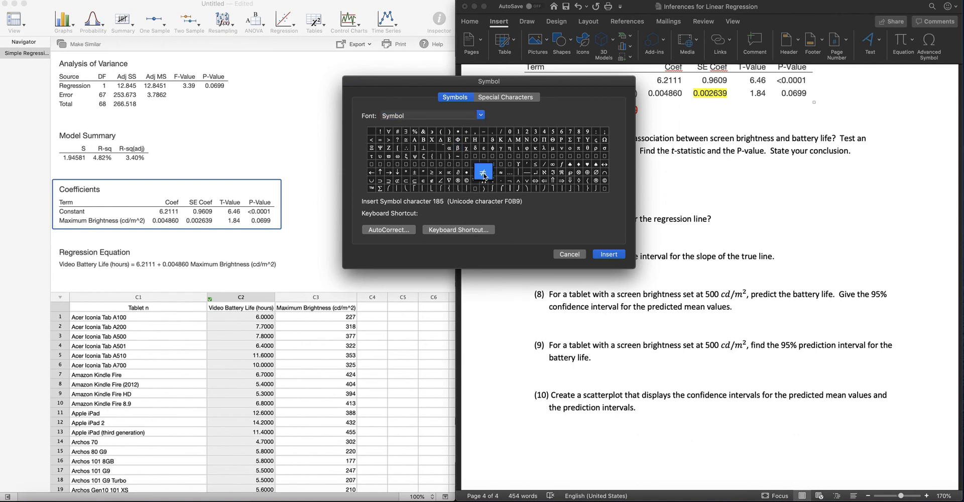
{"action": "left_click", "coordinate": [610, 255]}
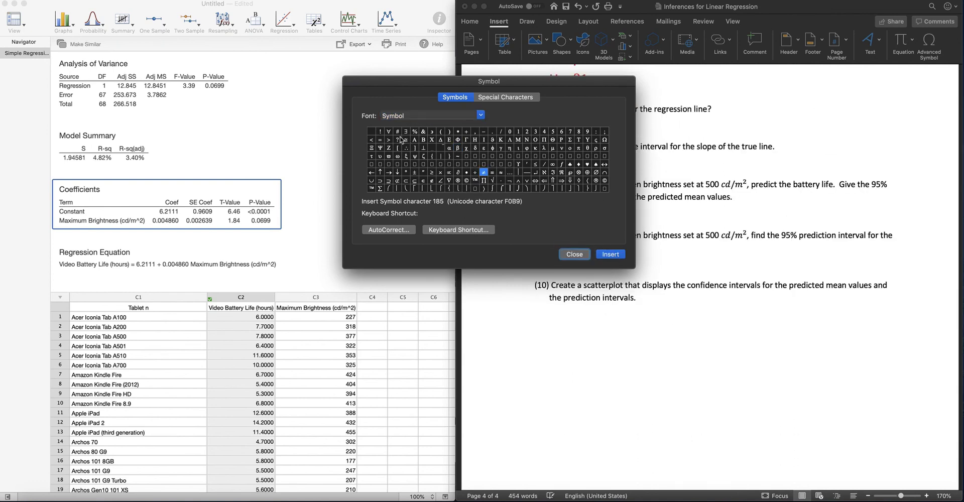
{"action": "left_click", "coordinate": [583, 255]}
{"action": "scroll", "coordinate": [679, 185], "scroll_direction": "up", "scroll_amount": 5}
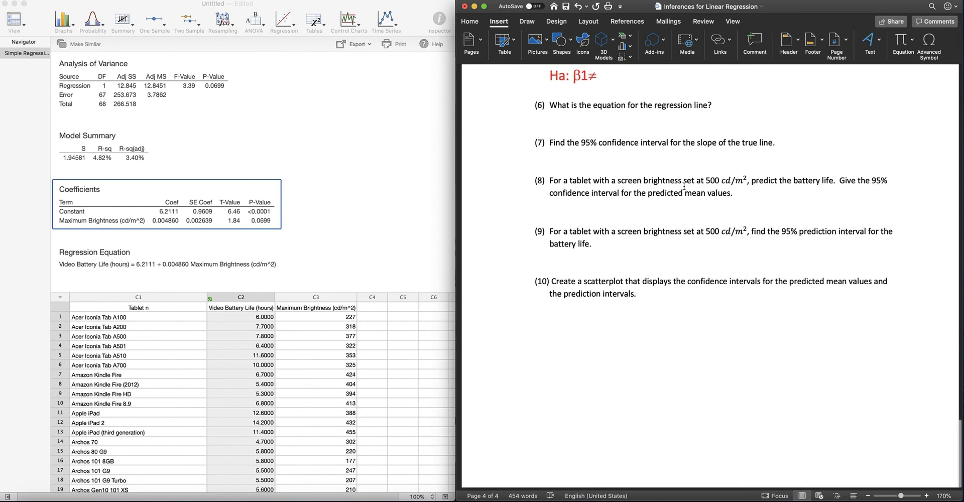
{"action": "type", "text": "0"}
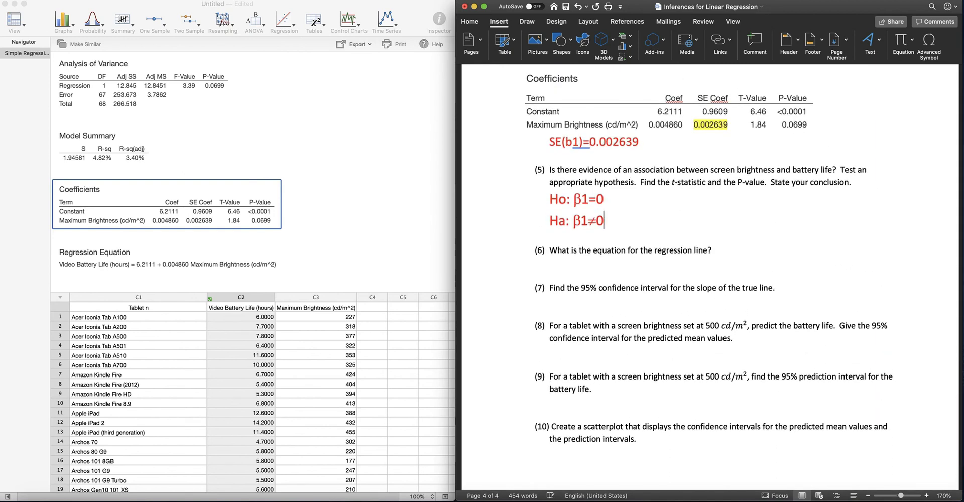
{"action": "key", "text": "Return"}
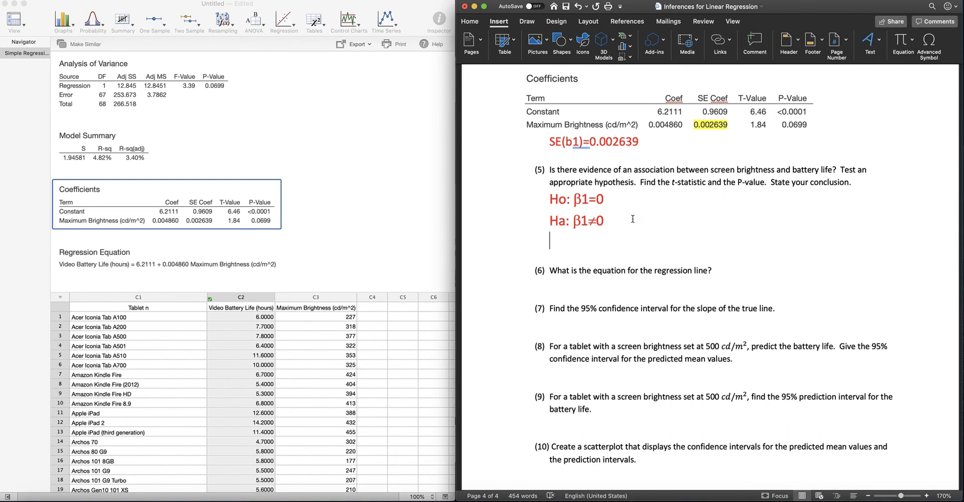
Step: Highlight the T-Value and P-Value of the Maximum Brightness row in bright green in the pasted Coefficients table
{"action": "left_click_drag", "start_coordinate": [637, 182], "coordinate": [750, 189]}
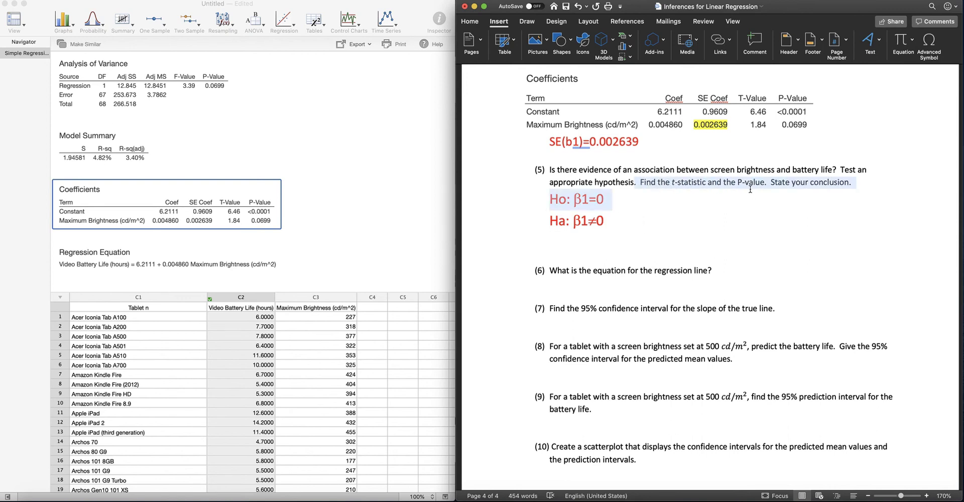
{"action": "left_click", "coordinate": [749, 183]}
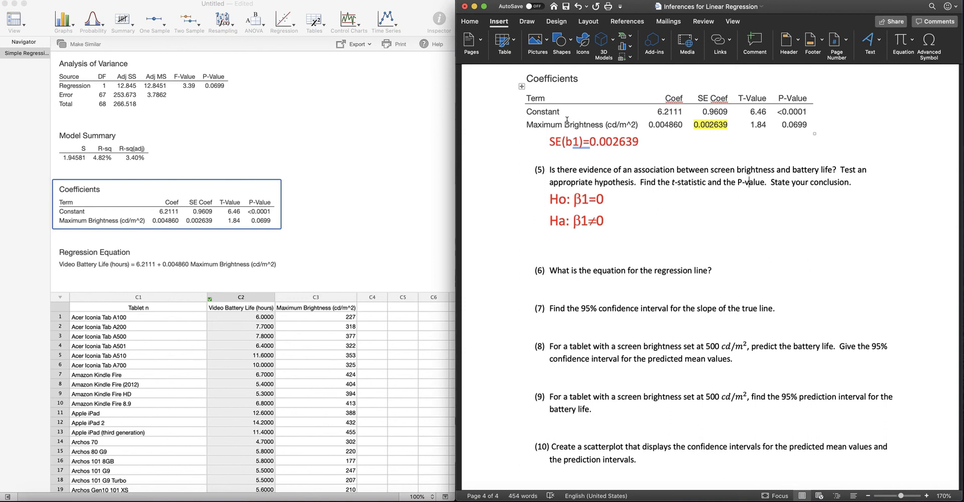
{"action": "left_click_drag", "start_coordinate": [750, 125], "coordinate": [797, 130]}
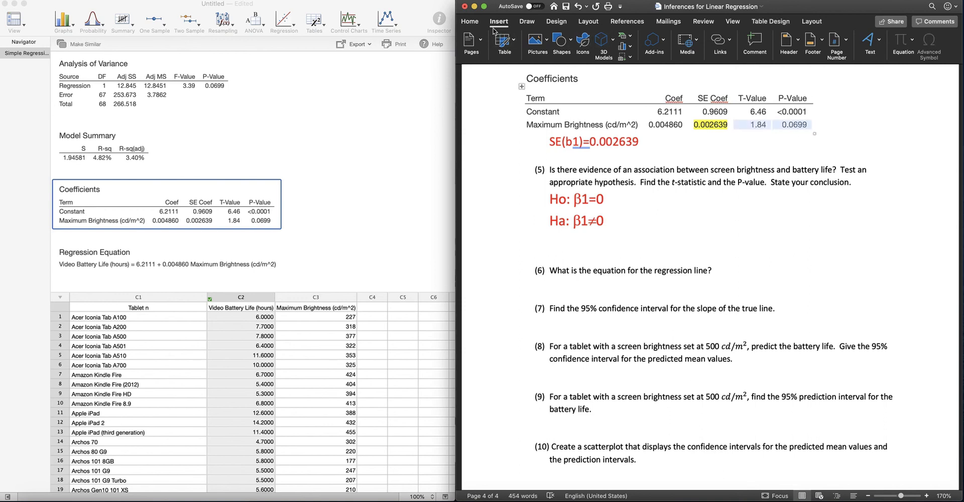
{"action": "left_click", "coordinate": [468, 22]}
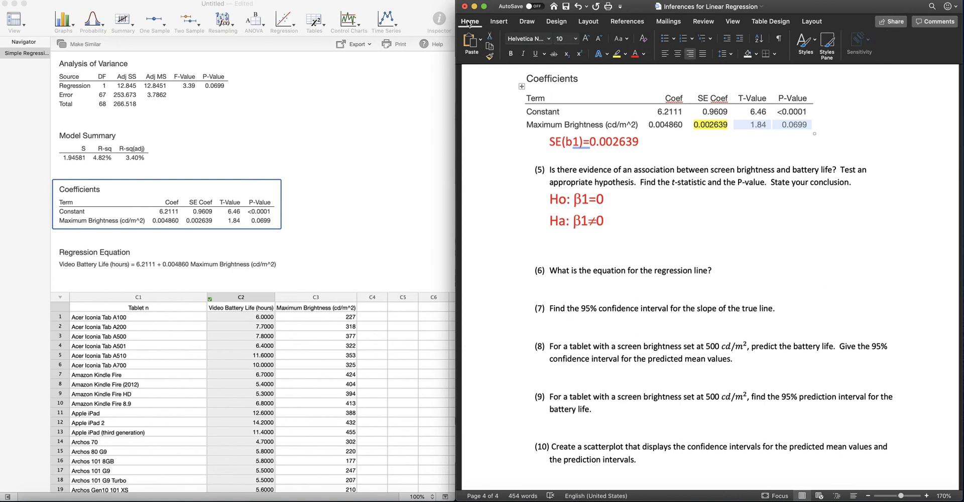
{"action": "left_click", "coordinate": [626, 54]}
{"action": "left_click", "coordinate": [643, 89]}
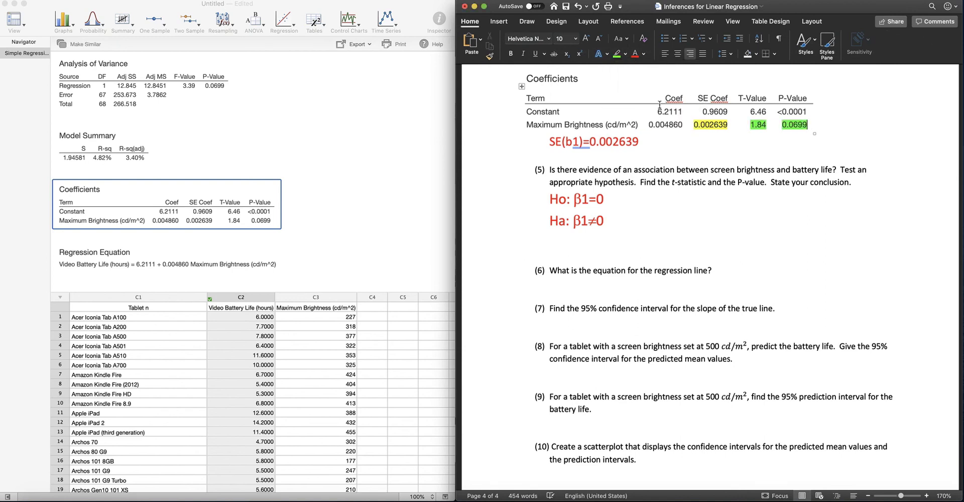
Step: Below the hypotheses of question 5, add the line "Test stat: t=1.84"
{"action": "left_click", "coordinate": [567, 239]}
{"action": "type", "text": "Test sta"}
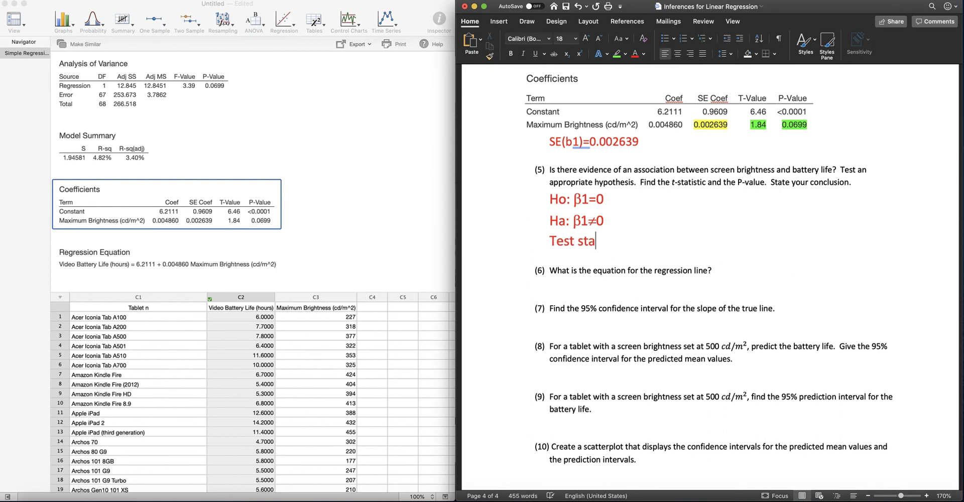
{"action": "type", "text": "t: t=1.8"}
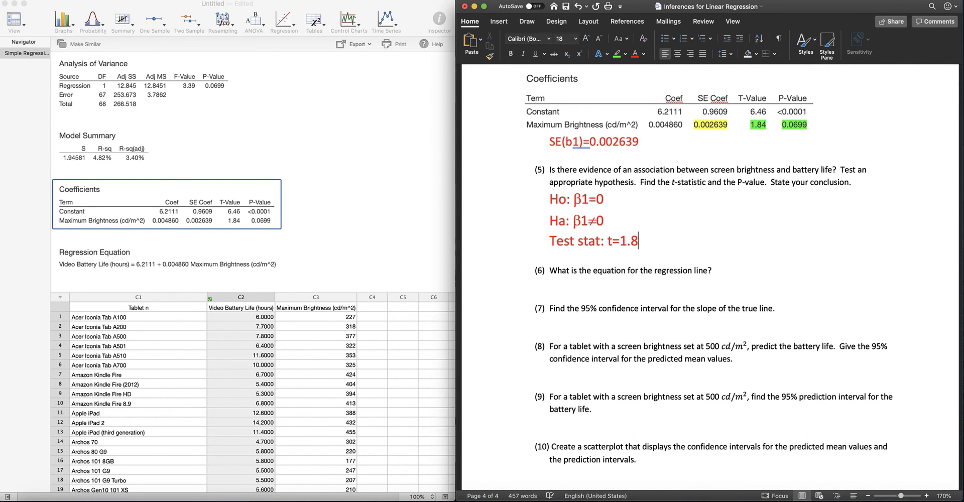
{"action": "type", "text": "4"}
{"action": "key", "text": "Return"}
Step: Write "P-value=0.0699" on the line below the test statistic
{"action": "type", "text": "P-va"}
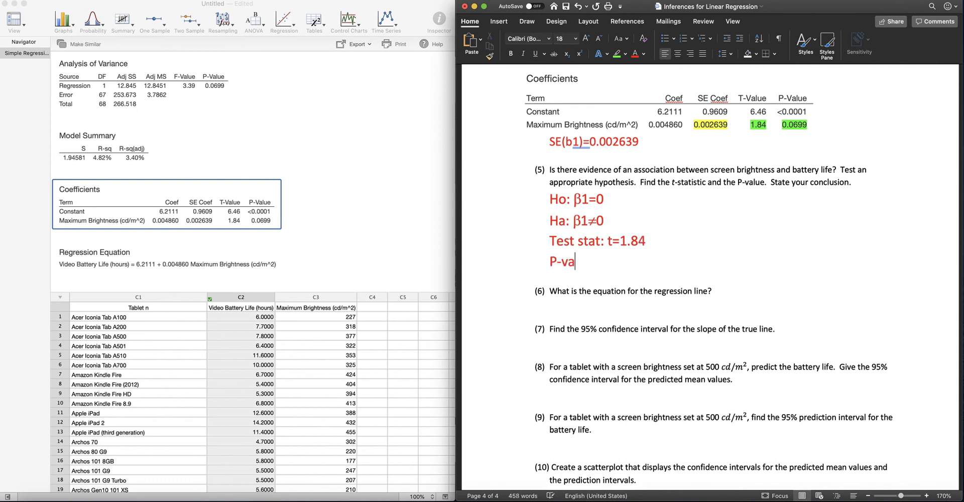
{"action": "type", "text": "lue=0.0699"}
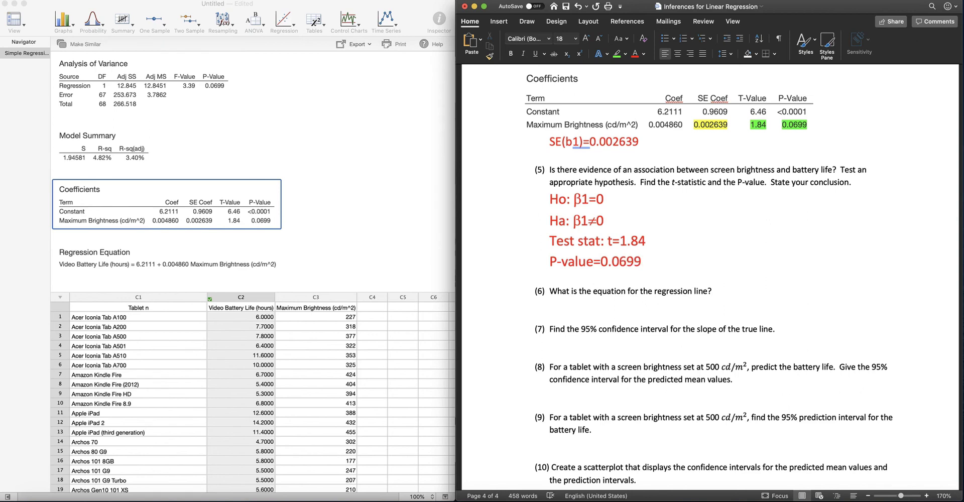
{"action": "type", "text": ","}
Step: Extend the P-value line with the decision ">0.05 Fail to Reject." and start a new line
{"action": "key", "text": "BackSpace"}
{"action": "type", "text": ">0/"}
{"action": "key", "text": "BackSpace"}
{"action": "type", "text": ".05 "}
{"action": "type", "text": "Rej"}
{"action": "key", "text": "BackSpace"}
{"action": "key", "text": "BackSpace"}
{"action": "key", "text": "BackSpace"}
{"action": "type", "text": "Fail to Reject."}
{"action": "key", "text": "Return"}
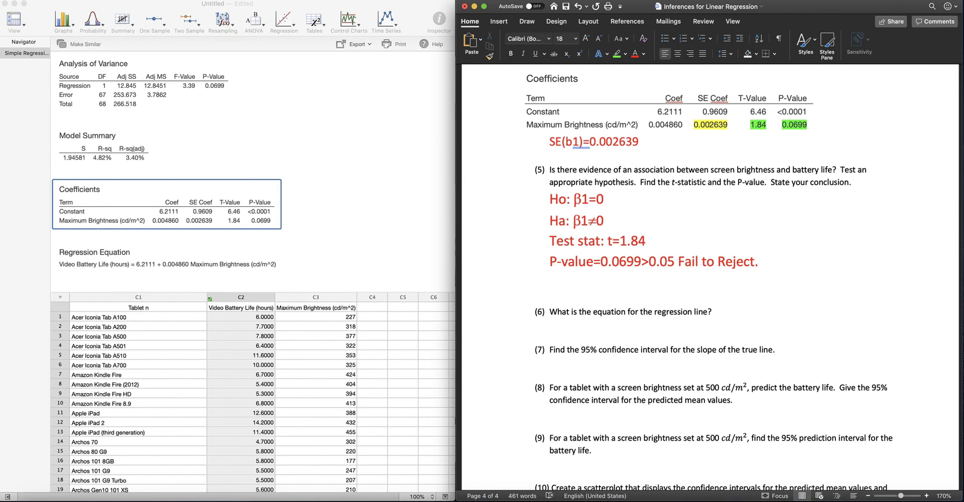
Step: Add the conclusion "There is significant evidence that there is not a linear relationship between video battery life and max screen brightness."
{"action": "type", "text": "There is "}
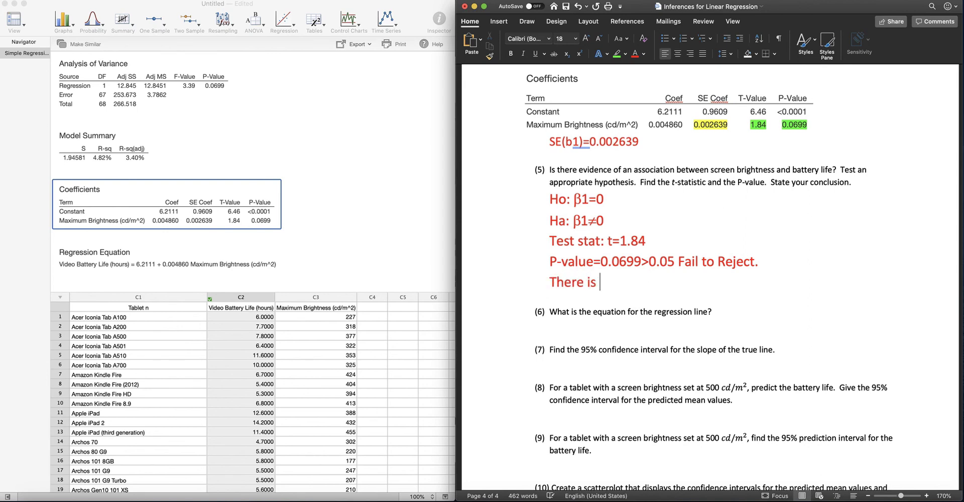
{"action": "type", "text": "significa"}
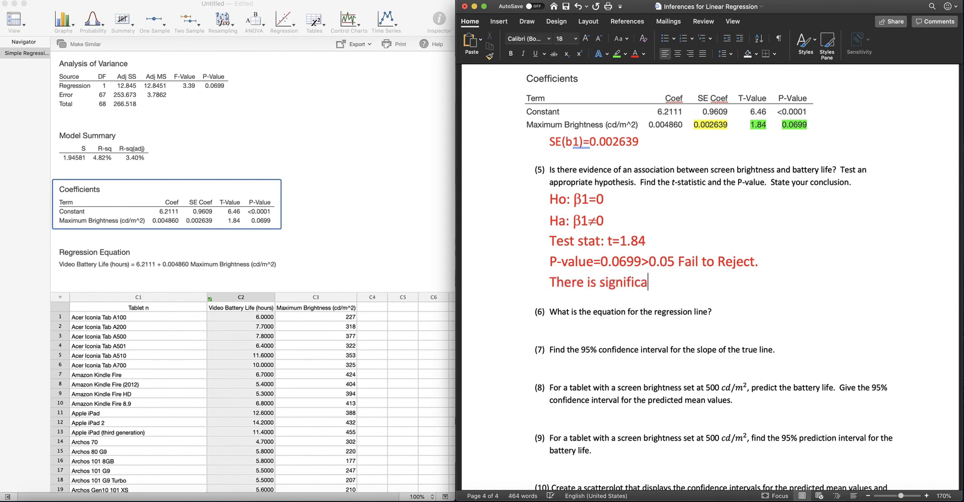
{"action": "type", "text": "nt eviden"}
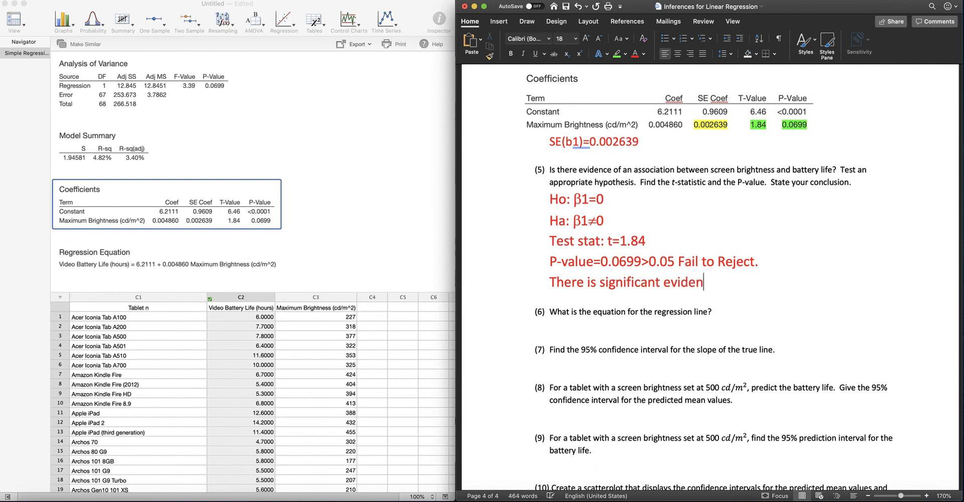
{"action": "type", "text": "ce that there is "}
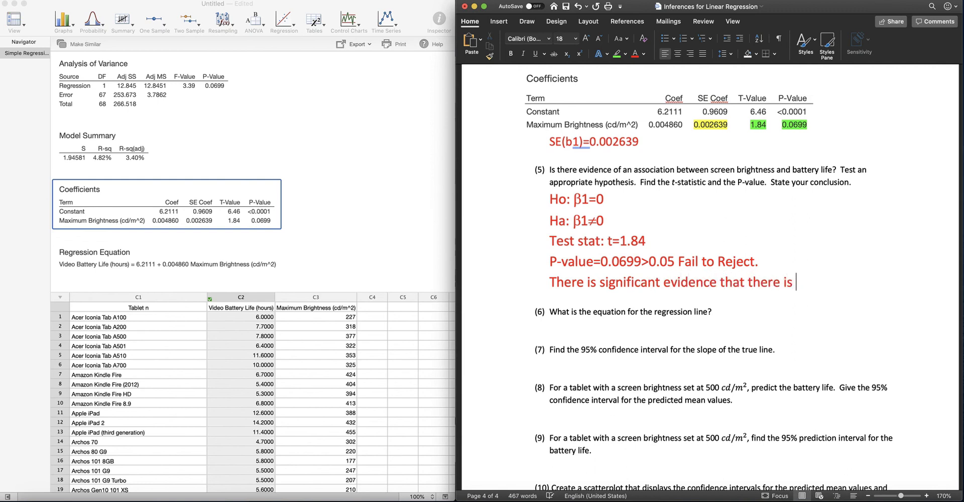
{"action": "type", "text": "not a l"}
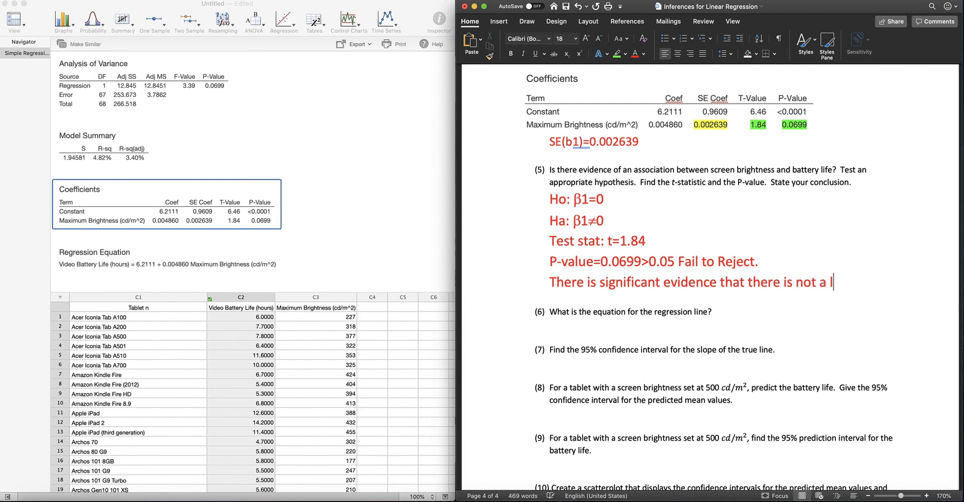
{"action": "type", "text": "inear relatin"}
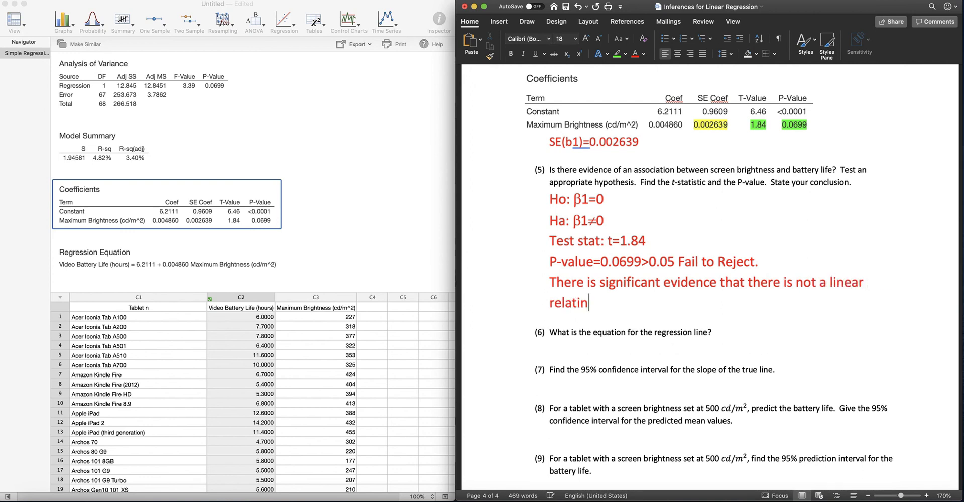
{"action": "key", "text": "BackSpace"}
{"action": "type", "text": "onship "}
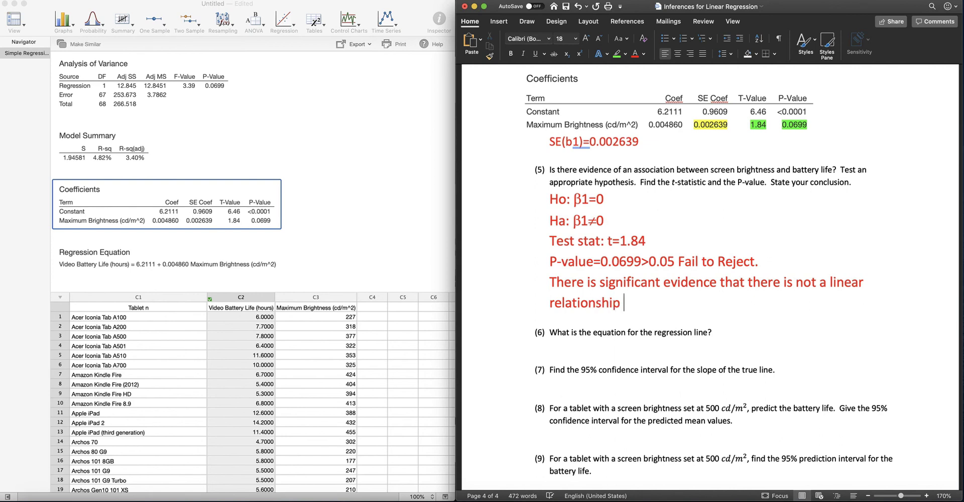
{"action": "type", "text": "between "}
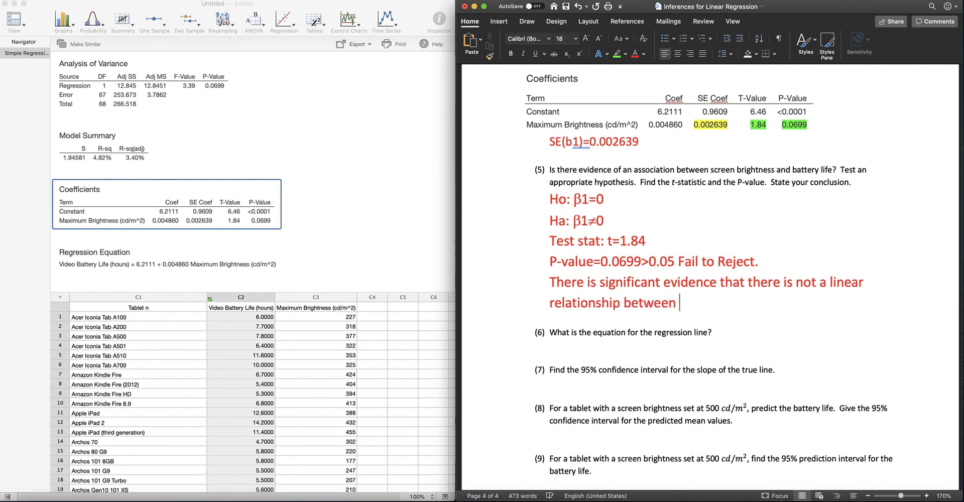
{"action": "type", "text": "video battery "}
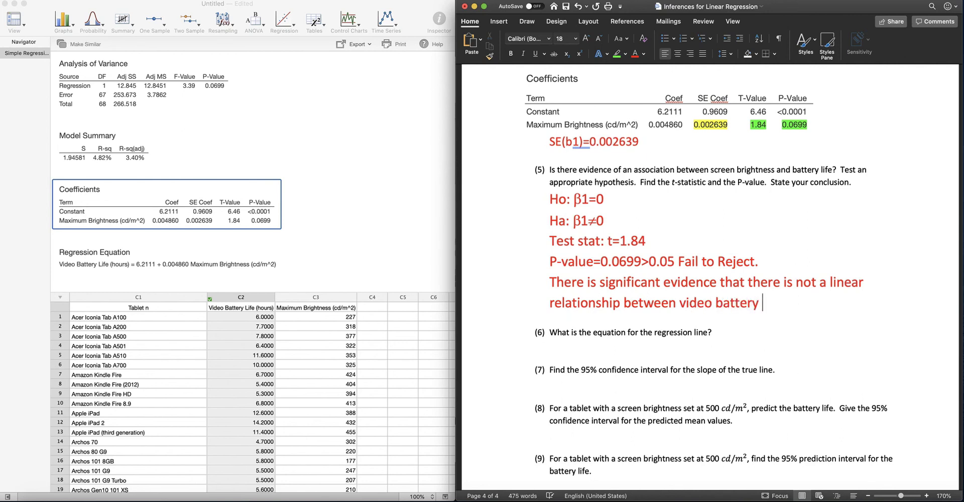
{"action": "type", "text": "life and max sc"}
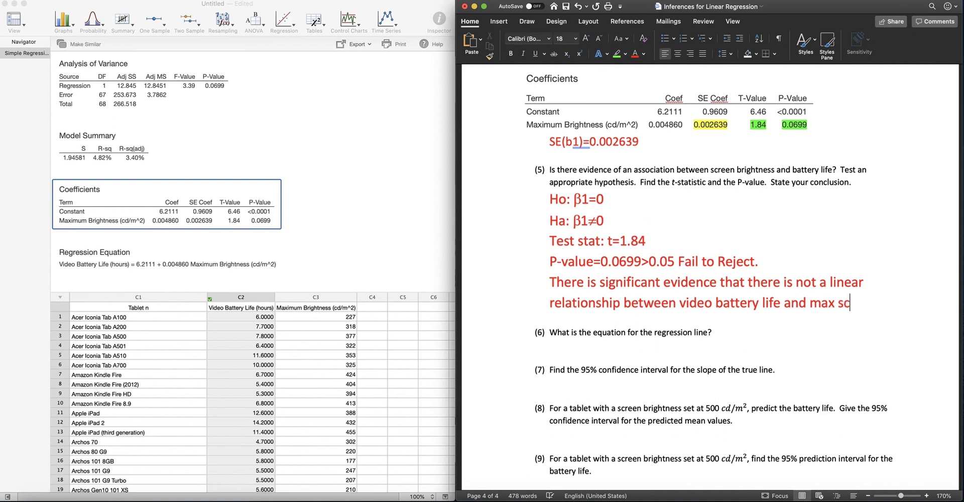
{"action": "type", "text": "reen brightness."}
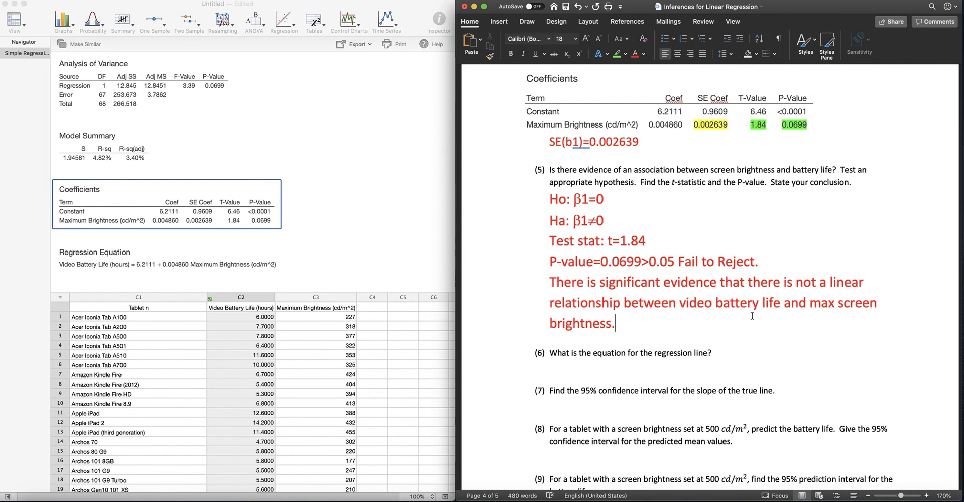
Step: Copy the Regression Equation block from the statistics output and paste it under question 6 in the Word document
{"action": "scroll", "coordinate": [753, 316], "scroll_direction": "down", "scroll_amount": 4}
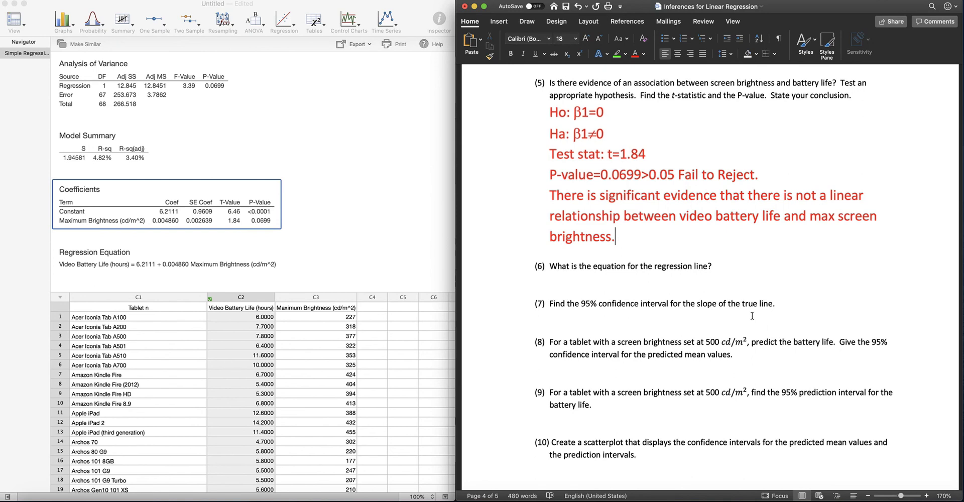
{"action": "scroll", "coordinate": [619, 282], "scroll_direction": "down", "scroll_amount": 5}
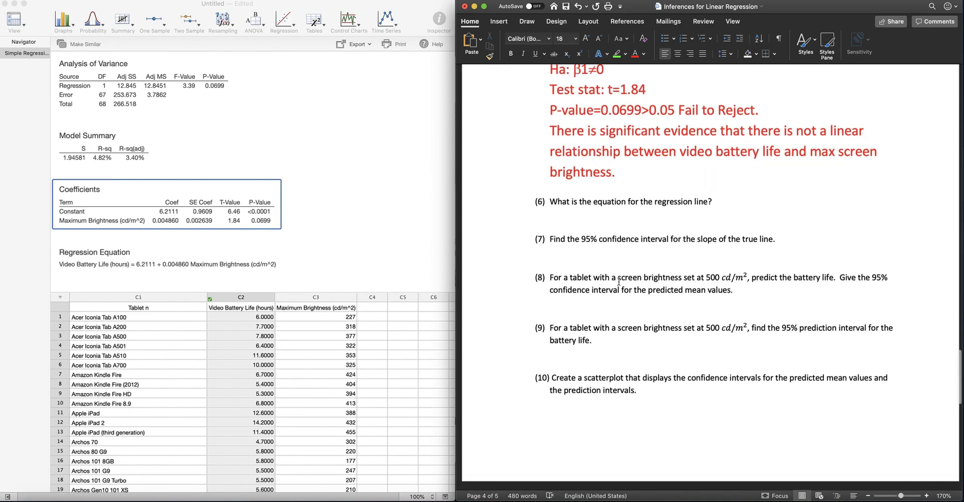
{"action": "right_click", "coordinate": [70, 253]}
{"action": "left_click", "coordinate": [87, 259]}
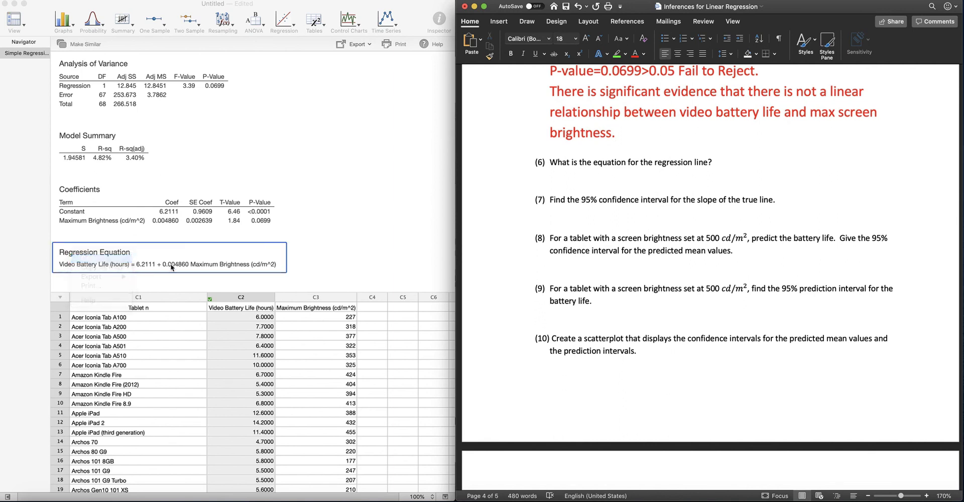
{"action": "left_click", "coordinate": [568, 179]}
{"action": "left_click", "coordinate": [568, 178]}
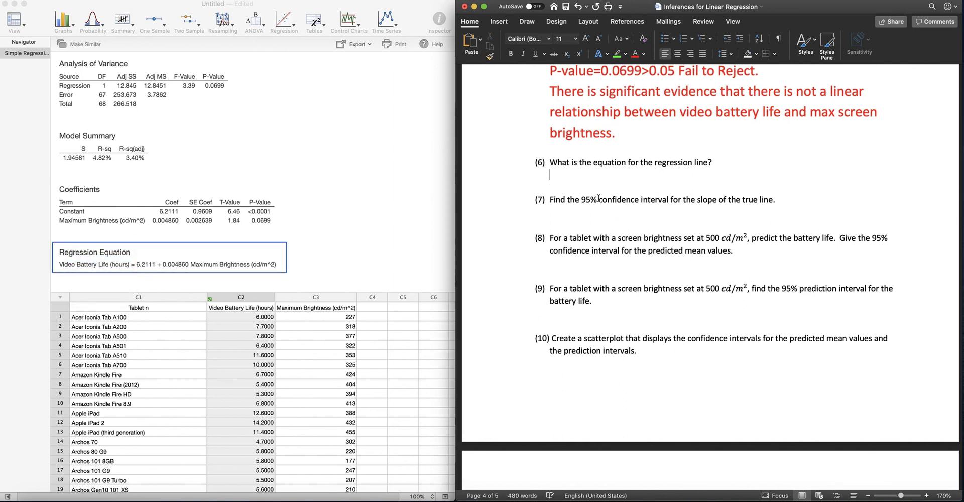
{"action": "key", "text": "super+v"}
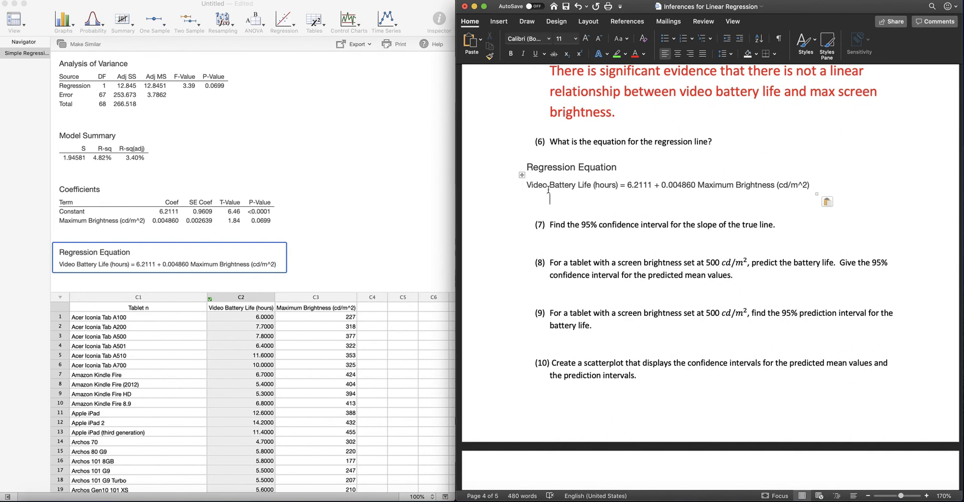
Step: Switch to the TI-SmartView CE calculator emulator
{"action": "scroll", "coordinate": [668, 213], "scroll_direction": "down", "scroll_amount": 2}
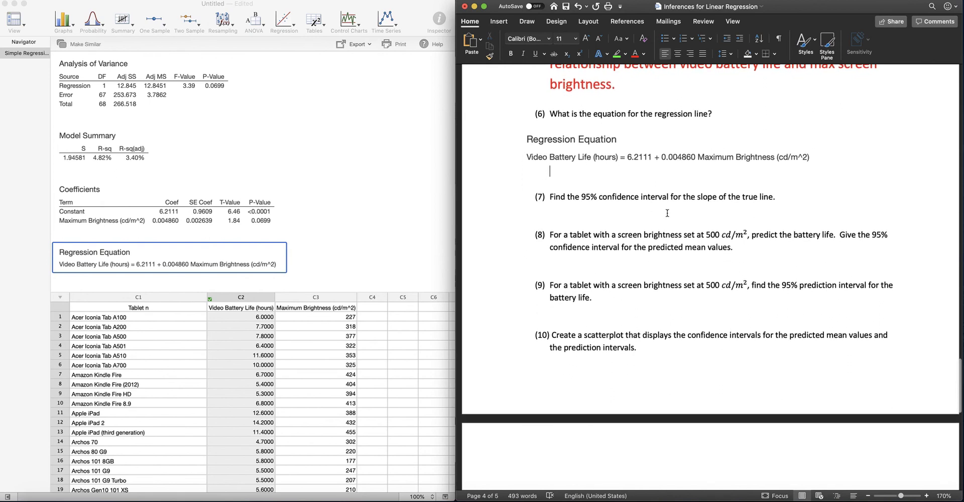
{"action": "scroll", "coordinate": [668, 213], "scroll_direction": "up", "scroll_amount": 2}
{"action": "scroll", "coordinate": [667, 213], "scroll_direction": "up", "scroll_amount": 1}
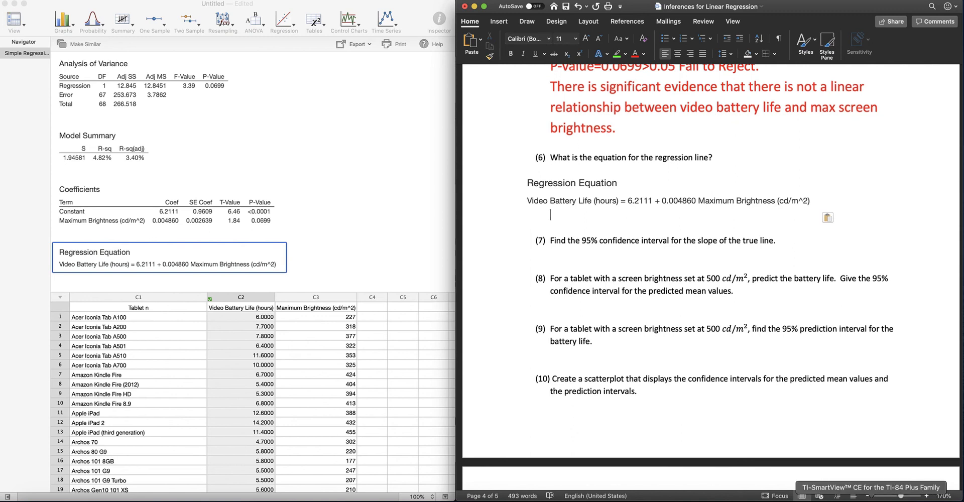
{"action": "left_click", "coordinate": [903, 499]}
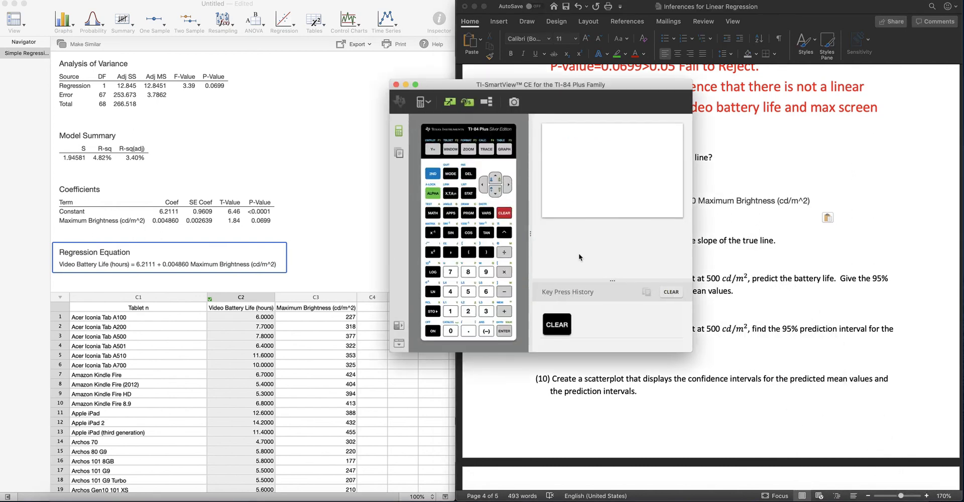
Step: Move the calculator emulator aside, minimize it, and return to the blank line under question 7 in the Word document
{"action": "left_click_drag", "start_coordinate": [518, 87], "coordinate": [307, 105]}
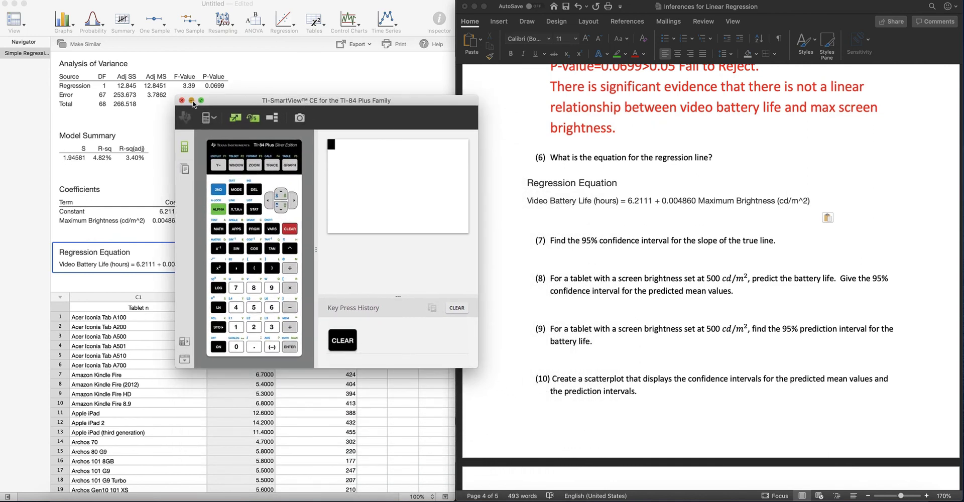
{"action": "left_click", "coordinate": [191, 102]}
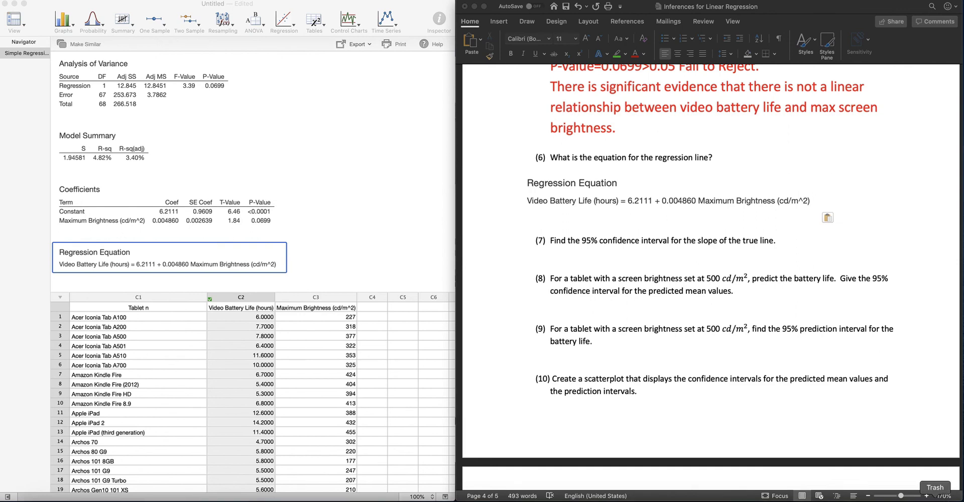
{"action": "left_click", "coordinate": [552, 256]}
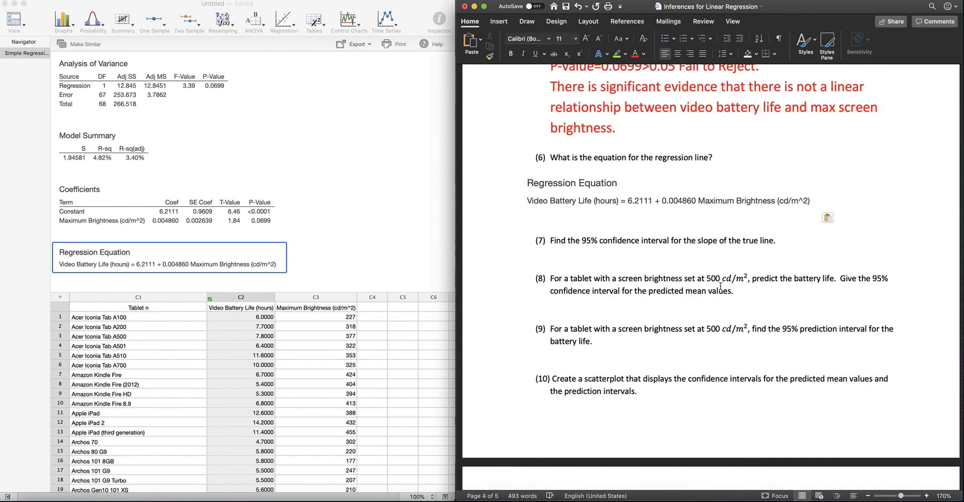
Step: Enter the slope confidence interval formula "b1+-tSE(b1)=" under question 7 and colour it red
{"action": "type", "text": "B1+-tSE(b1)"}
{"action": "key", "text": "BackSpace"}
{"action": "type", "text": "b"}
{"action": "key", "text": "shift+Left"}
{"action": "key", "text": "shift+End"}
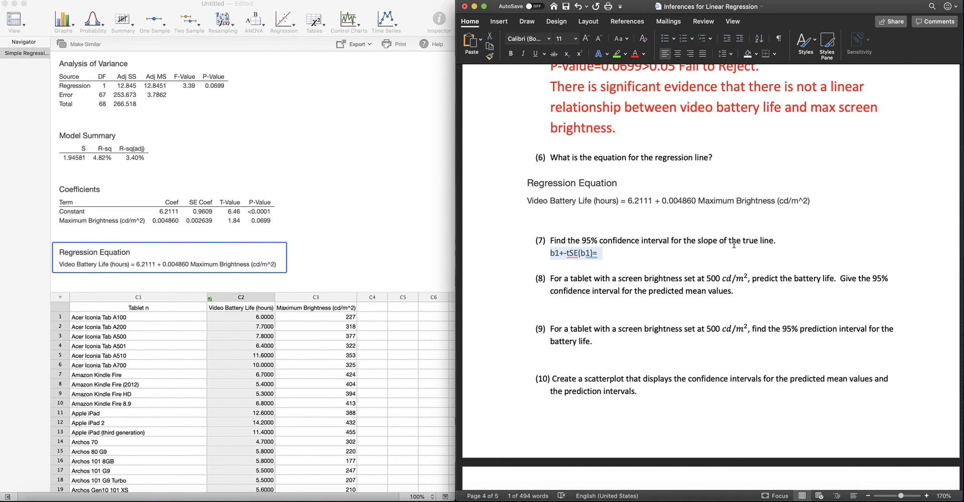
{"action": "left_click", "coordinate": [634, 53]}
{"action": "left_click", "coordinate": [605, 245]}
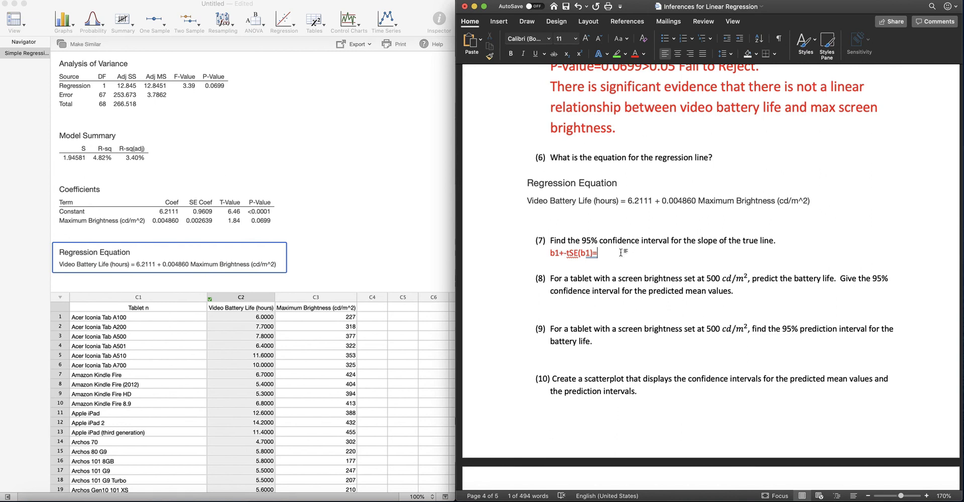
Step: Copy the slope coefficient 0.004860 from the regression equation to the end of the question 7 formula and add "+-"
{"action": "double_click", "coordinate": [665, 202]}
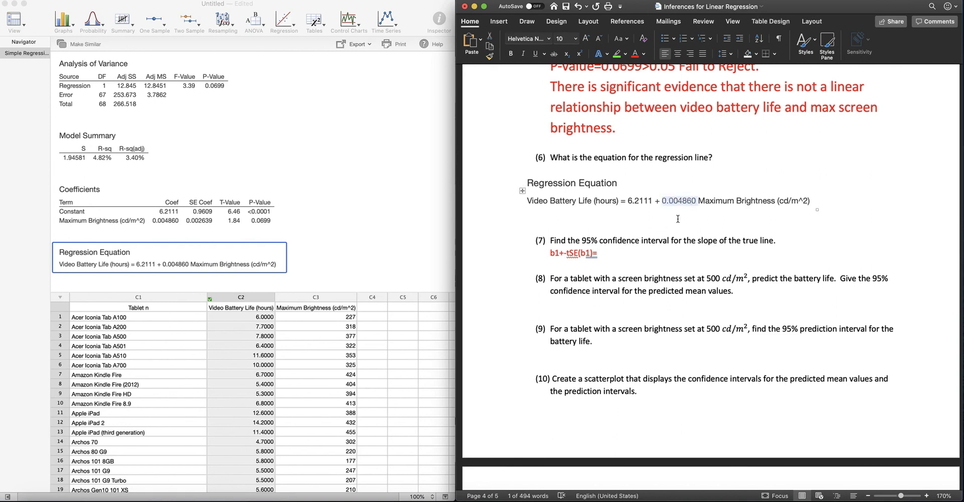
{"action": "key", "text": "super+c"}
{"action": "left_click", "coordinate": [609, 258]}
{"action": "key", "text": "super+v"}
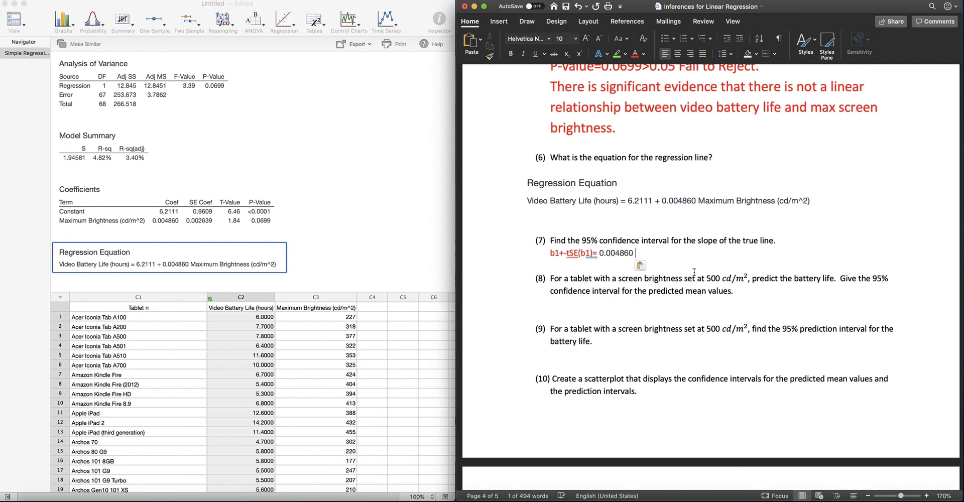
{"action": "type", "text": "+-"}
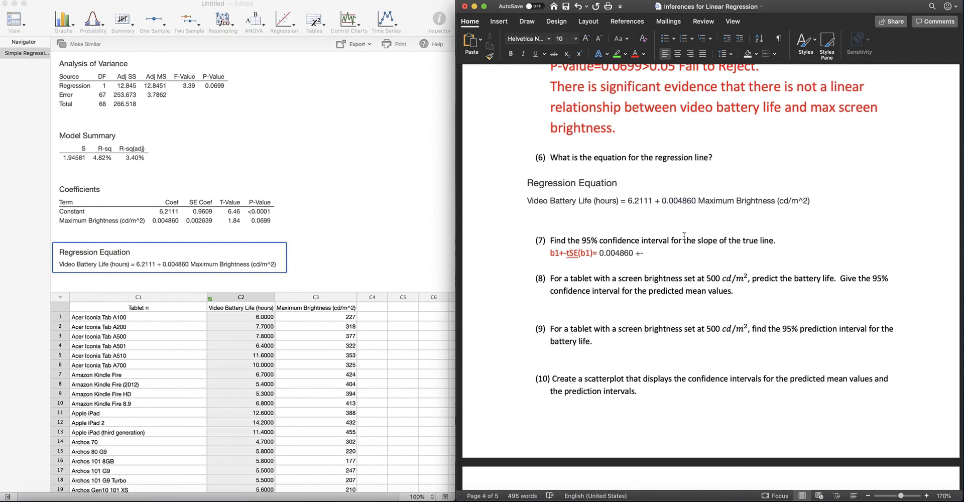
Step: Extend the question 7 formula with "()*" and the standard error 0.002639 copied from the SE(b1) answer in question 4
{"action": "scroll", "coordinate": [684, 236], "scroll_direction": "down", "scroll_amount": 2}
{"action": "scroll", "coordinate": [684, 236], "scroll_direction": "up", "scroll_amount": 2}
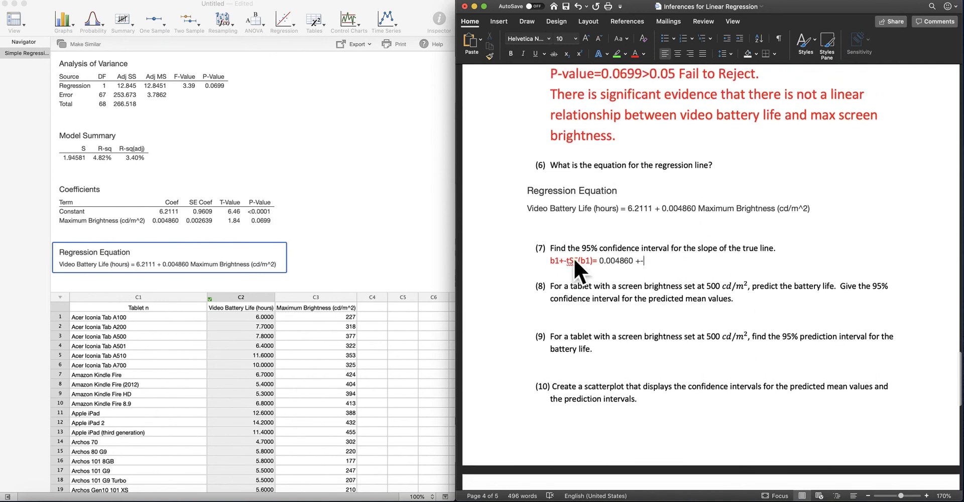
{"action": "scroll", "coordinate": [760, 203], "scroll_direction": "up", "scroll_amount": 3}
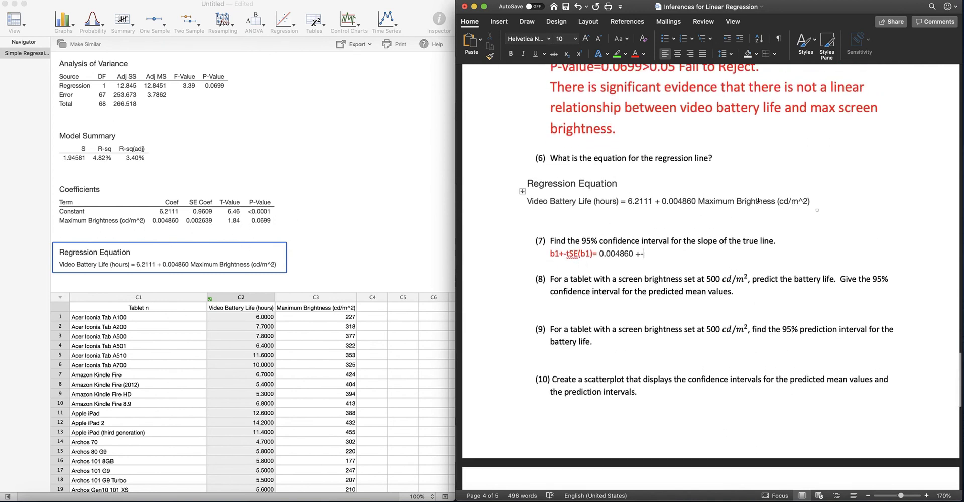
{"action": "scroll", "coordinate": [759, 204], "scroll_direction": "up", "scroll_amount": 8}
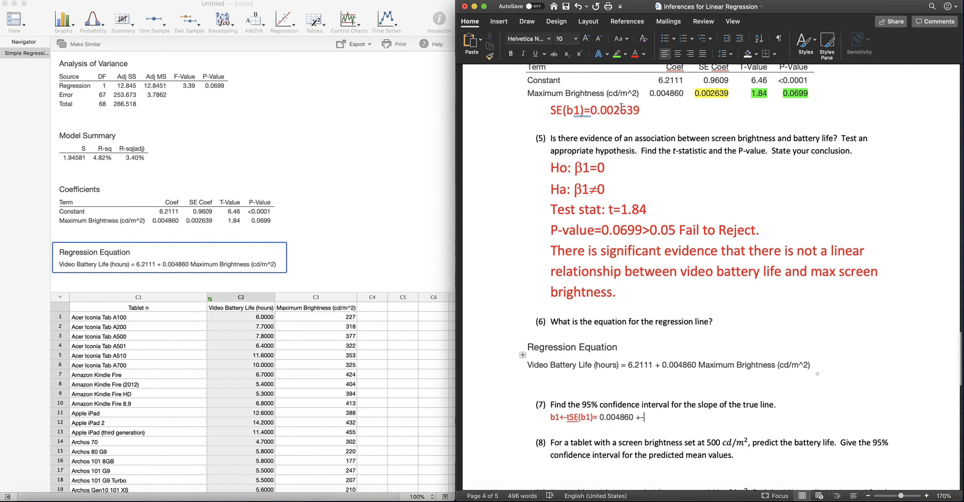
{"action": "left_click_drag", "start_coordinate": [643, 110], "coordinate": [591, 110]}
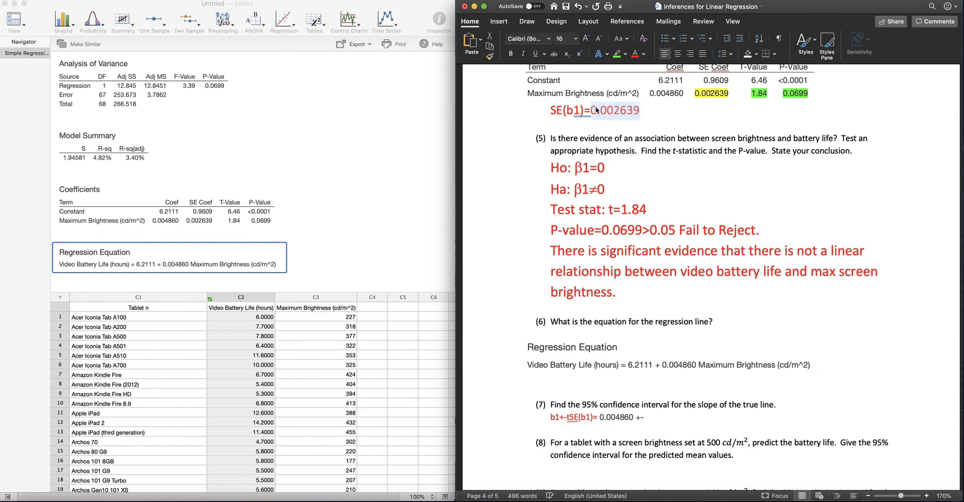
{"action": "scroll", "coordinate": [631, 156], "scroll_direction": "down", "scroll_amount": 15}
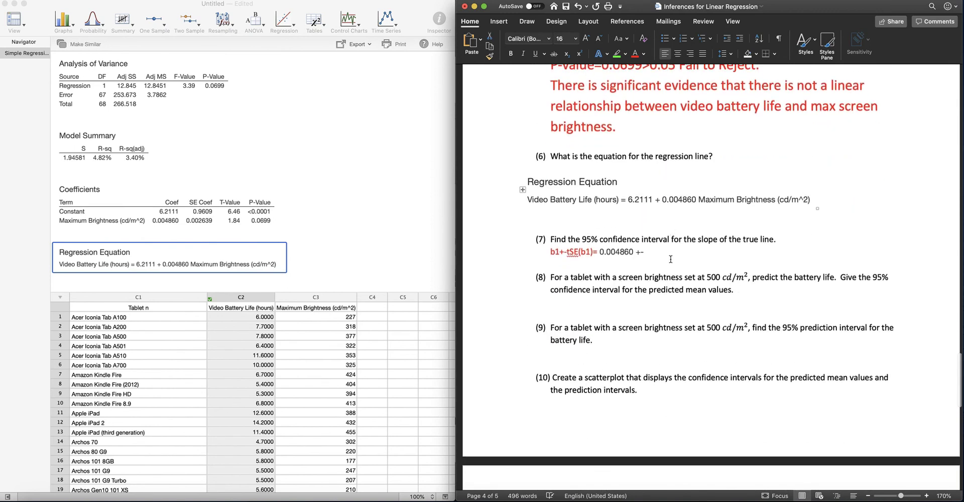
{"action": "left_click", "coordinate": [654, 207]}
{"action": "type", "text": "()*"}
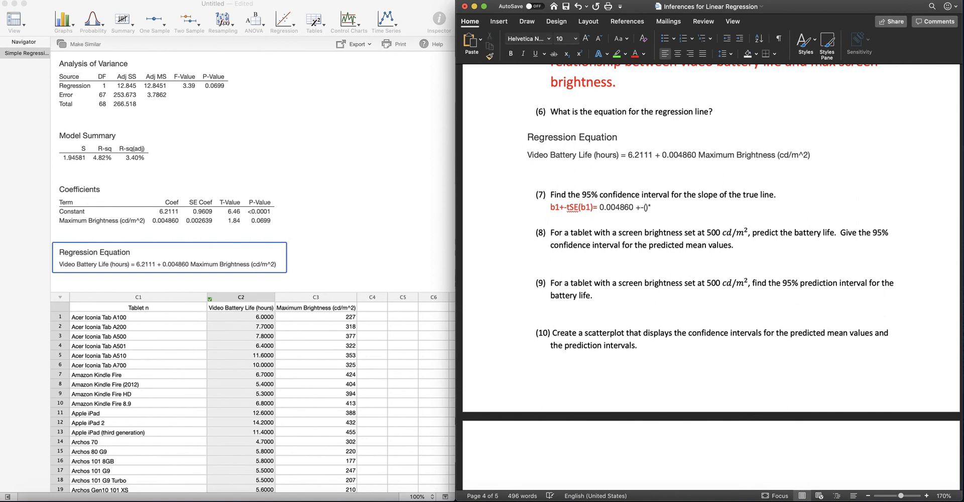
{"action": "type", "text": "0.002639"}
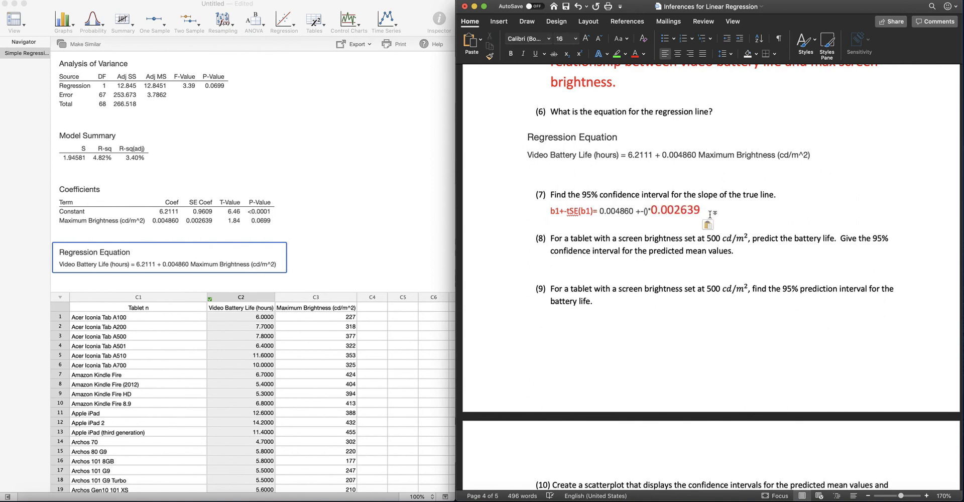
Step: Apply the large red formatting of the pasted 0.002639 to the rest of the question 7 formula with Format Painter
{"action": "left_click_drag", "start_coordinate": [701, 210], "coordinate": [560, 209]}
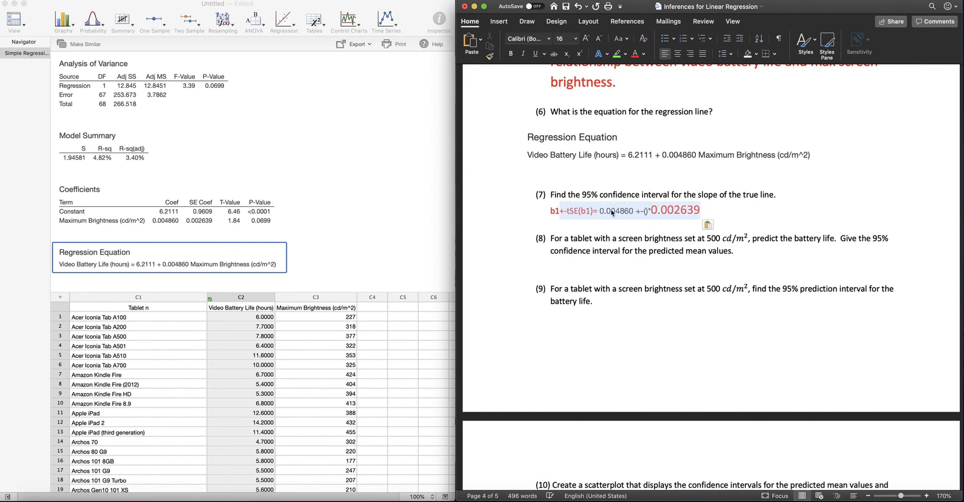
{"action": "left_click", "coordinate": [687, 211]}
{"action": "left_click", "coordinate": [489, 56]}
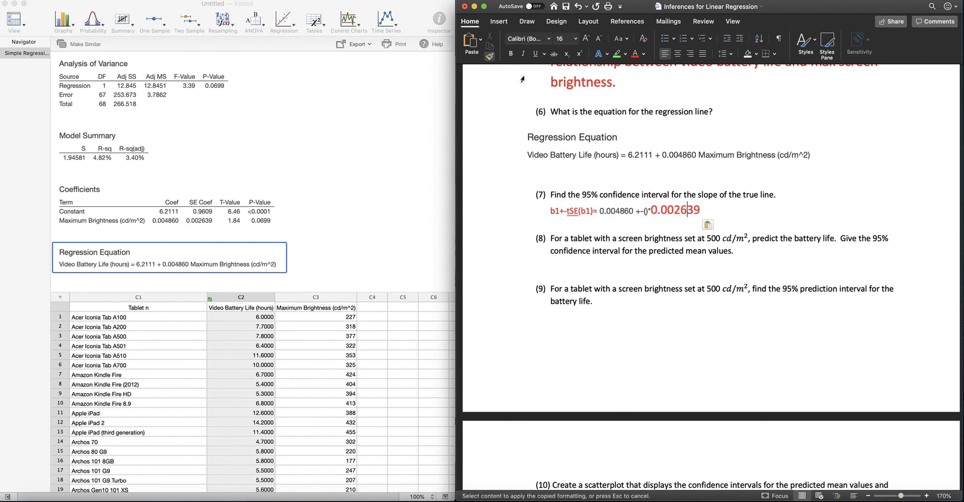
{"action": "left_click_drag", "start_coordinate": [662, 211], "coordinate": [550, 209]}
{"action": "left_click", "coordinate": [689, 211]}
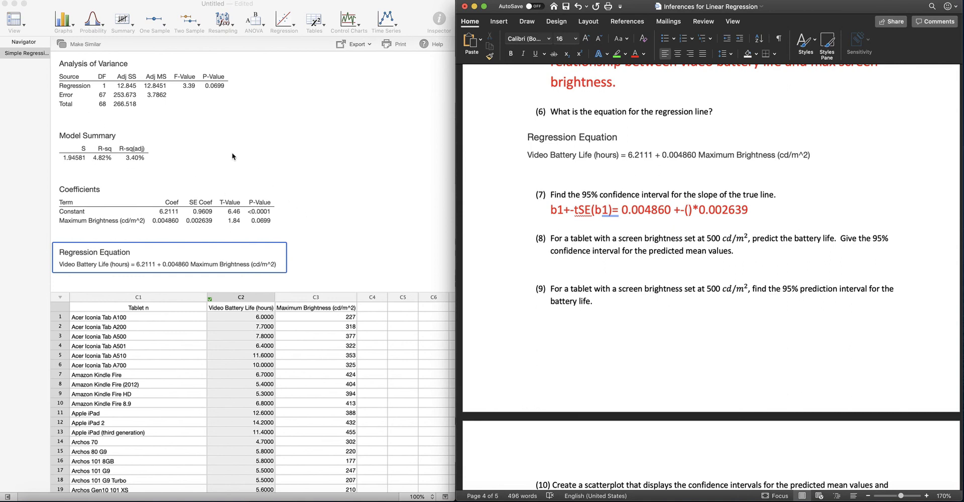
Step: Switch to the statistics output and check the Error degrees of freedom in the Analysis of Variance table
{"action": "left_click", "coordinate": [104, 99]}
{"action": "left_click", "coordinate": [101, 99]}
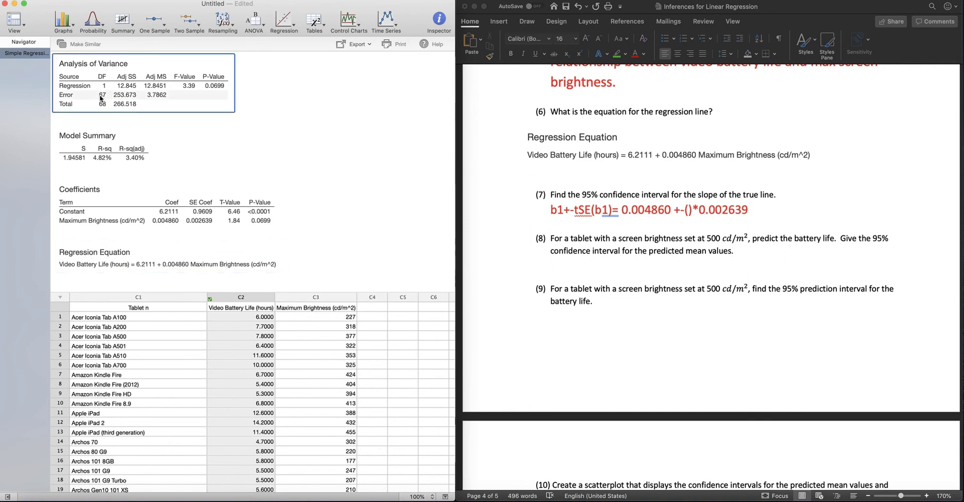
{"action": "left_click", "coordinate": [281, 134]}
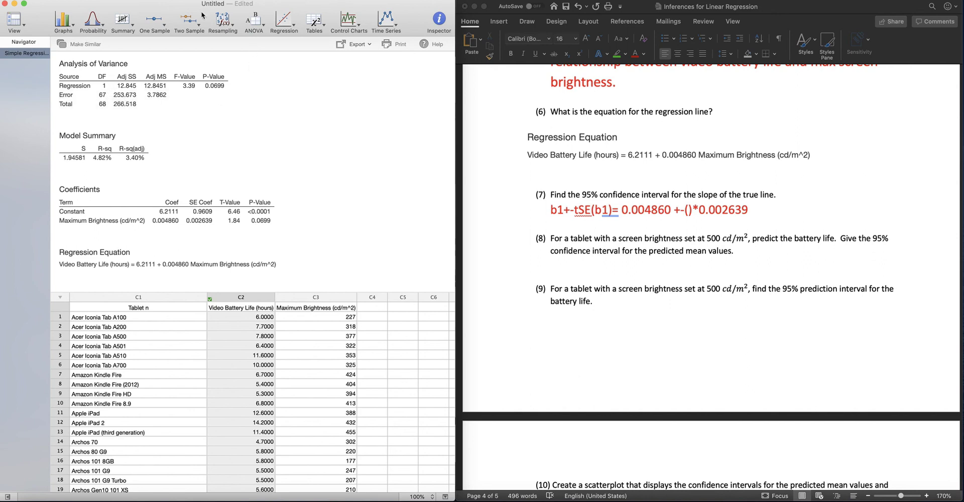
{"action": "left_click", "coordinate": [104, 28]}
{"action": "left_click", "coordinate": [104, 28]}
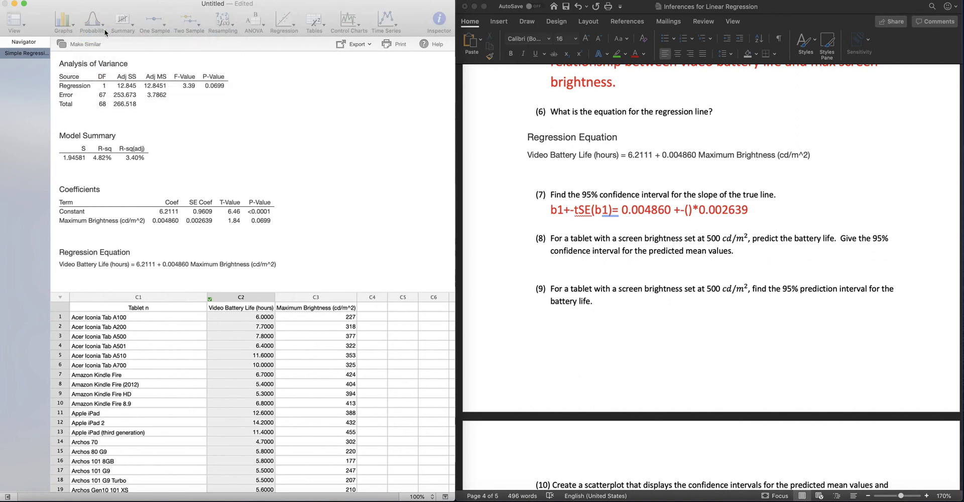
{"action": "left_click", "coordinate": [301, 78]}
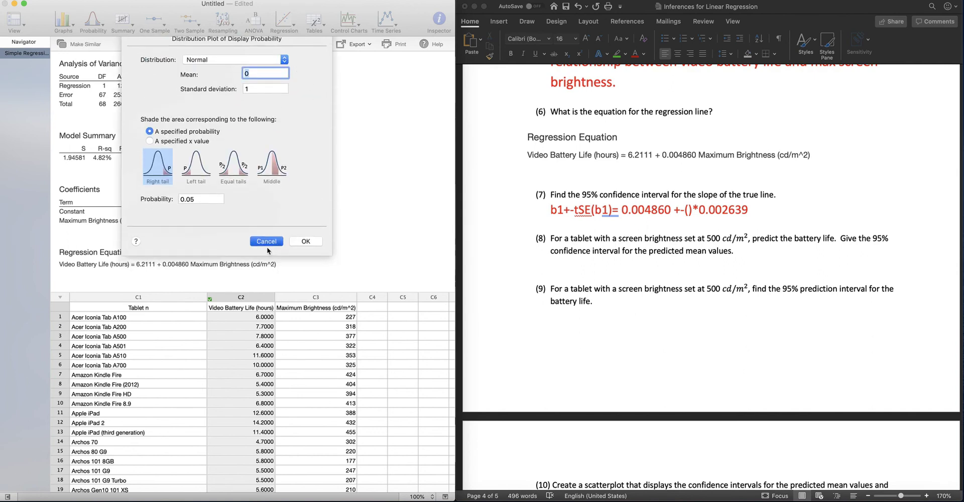
{"action": "left_click", "coordinate": [266, 246]}
Step: Create a Display Probability distribution plot for the t distribution with 67 degrees of freedom, shading equal tails for a probability of 0.05
{"action": "left_click", "coordinate": [93, 28]}
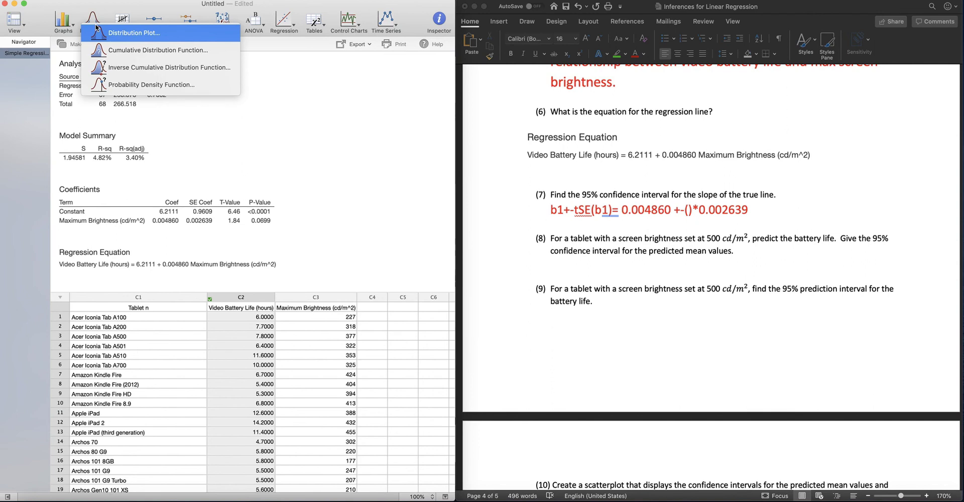
{"action": "left_click", "coordinate": [178, 35]}
{"action": "left_click", "coordinate": [299, 83]}
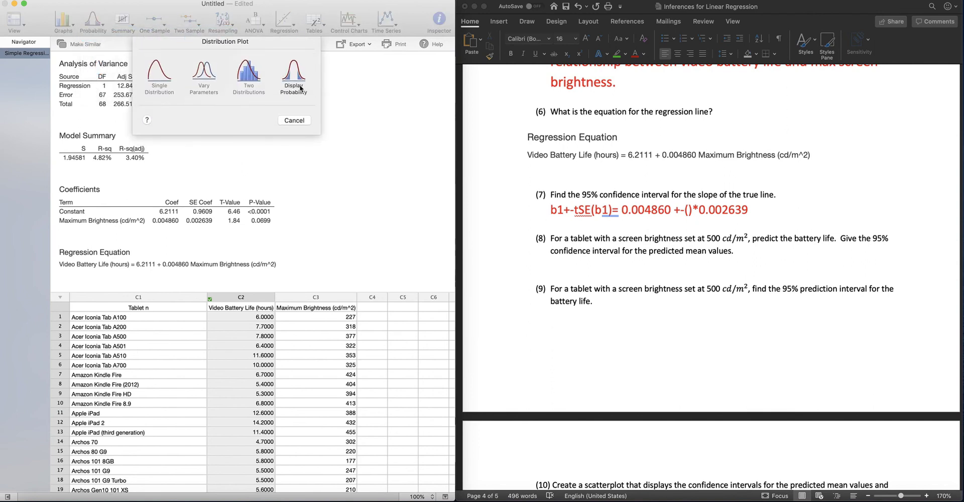
{"action": "left_click", "coordinate": [209, 67]}
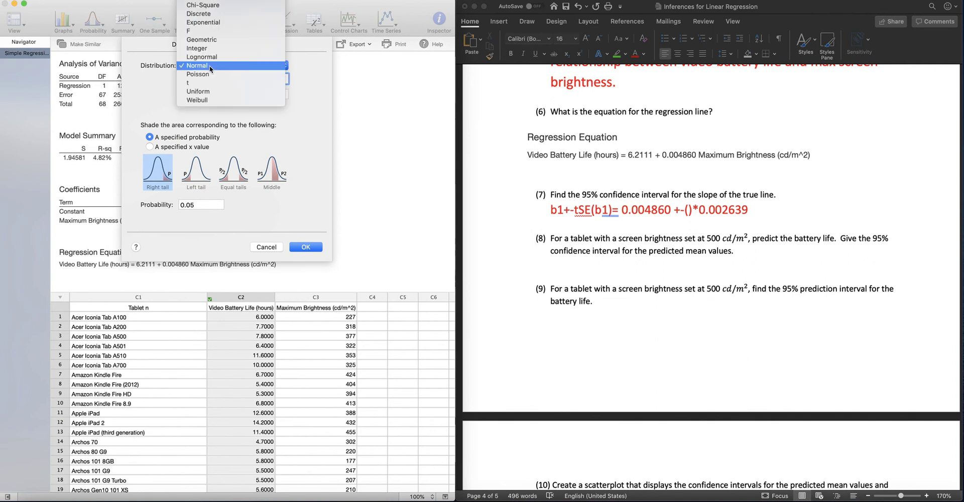
{"action": "left_click", "coordinate": [206, 83]}
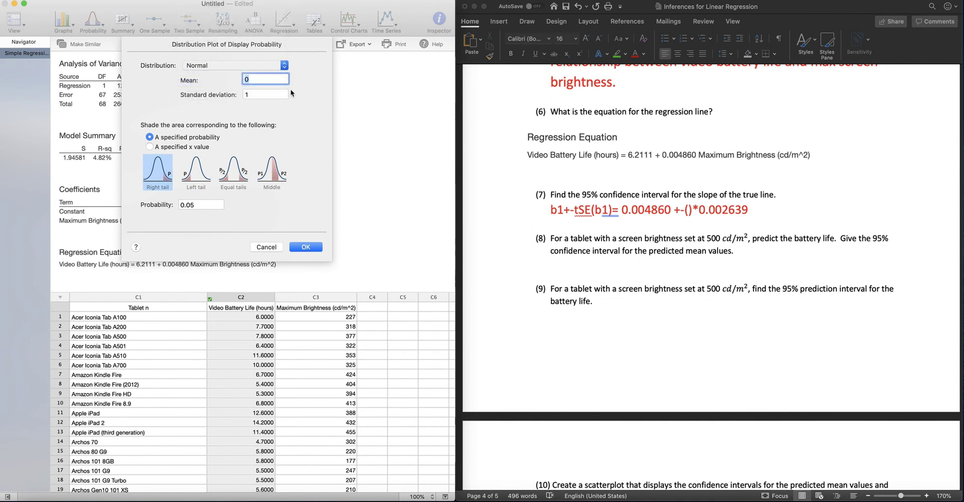
{"action": "left_click", "coordinate": [262, 81]}
{"action": "type", "text": "67"}
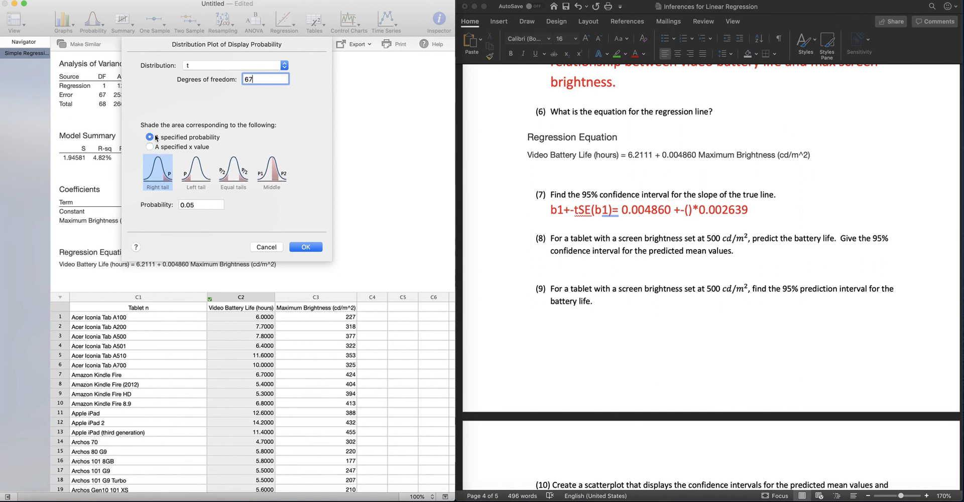
{"action": "left_click", "coordinate": [234, 171]}
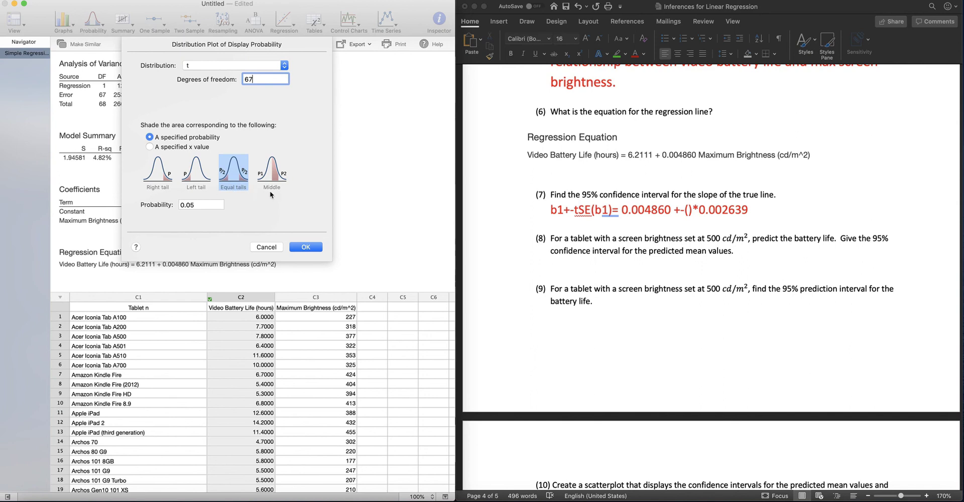
{"action": "left_click", "coordinate": [301, 249]}
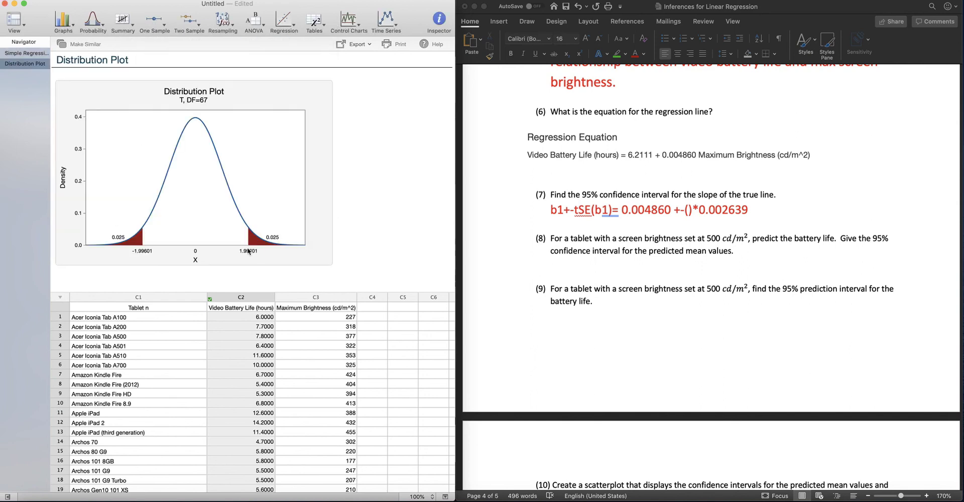
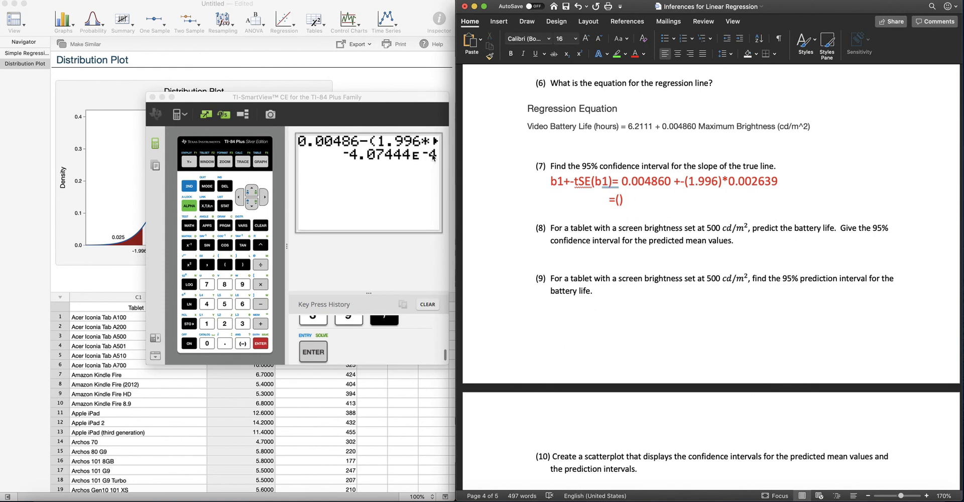
Step: Enter 0.000407444 followed by a comma as the lower bound inside the parentheses of the question 7 interval
{"action": "type", "text": "0."}
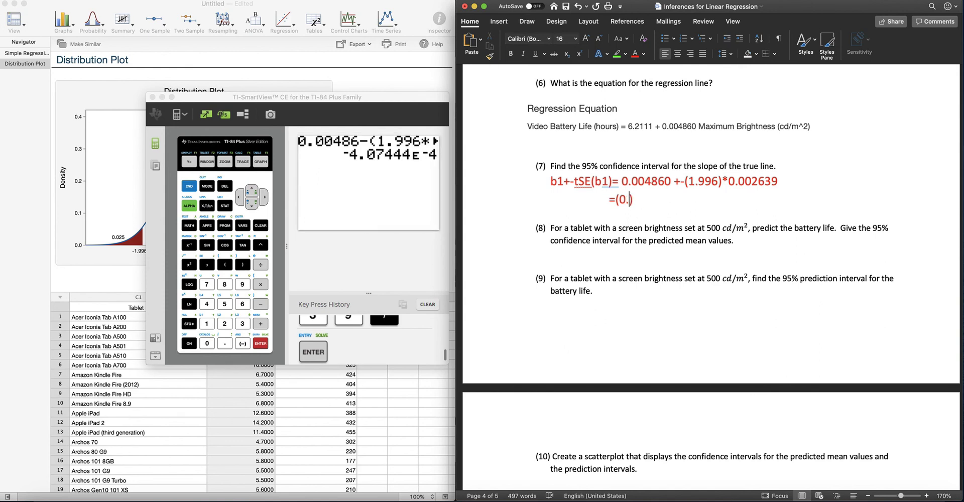
{"action": "type", "text": "000407444,"}
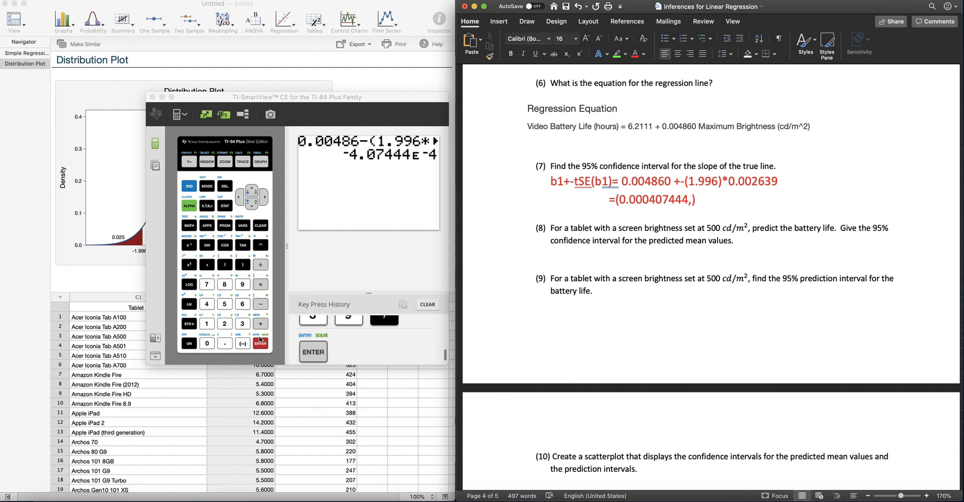
Step: Recall the previous calculator expression, change the minus after 0.00486 to a plus, and evaluate it for the upper bound
{"action": "left_click", "coordinate": [189, 186]}
{"action": "left_click", "coordinate": [259, 345]}
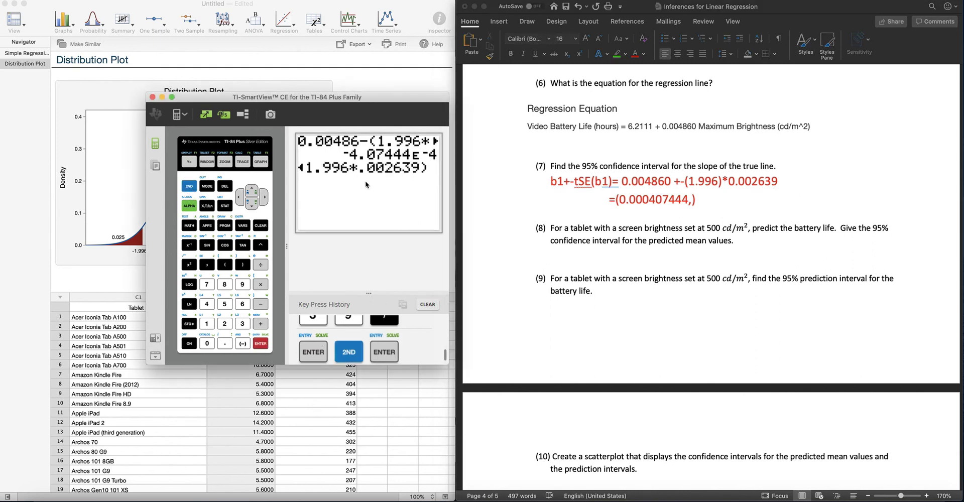
{"action": "key", "text": "Left"}
{"action": "key", "text": "Left"}
{"action": "key", "text": "Left"}
{"action": "key", "text": "Left"}
{"action": "key", "text": "Left"}
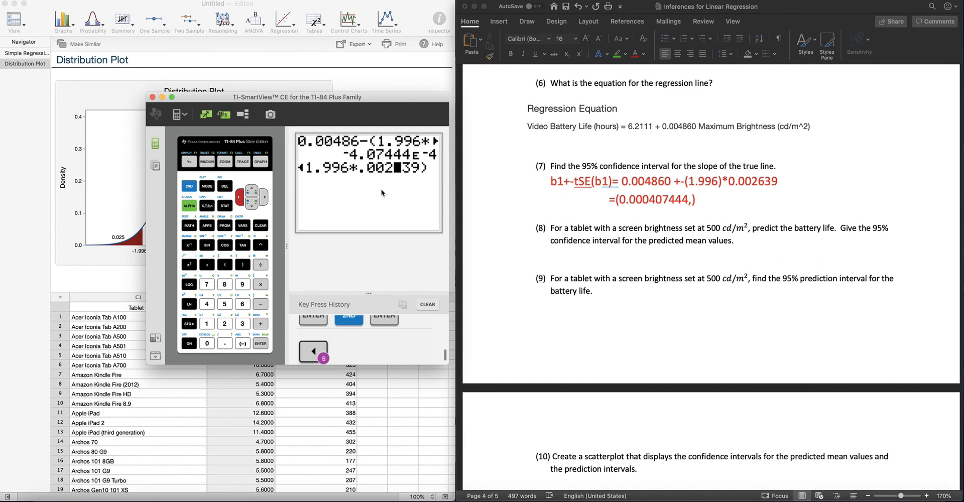
{"action": "key", "text": "Left"}
{"action": "key", "text": "Left"}
{"action": "key", "text": "Left"}
{"action": "key", "text": "Left"}
{"action": "key", "text": "Left"}
{"action": "key", "text": "Left"}
{"action": "key", "text": "Left"}
{"action": "key", "text": "Left"}
{"action": "key", "text": "Left"}
{"action": "key", "text": "Left"}
{"action": "key", "text": "Left"}
{"action": "key", "text": "Right"}
{"action": "key", "text": "Right"}
{"action": "key", "text": "Right"}
{"action": "key", "text": "Right"}
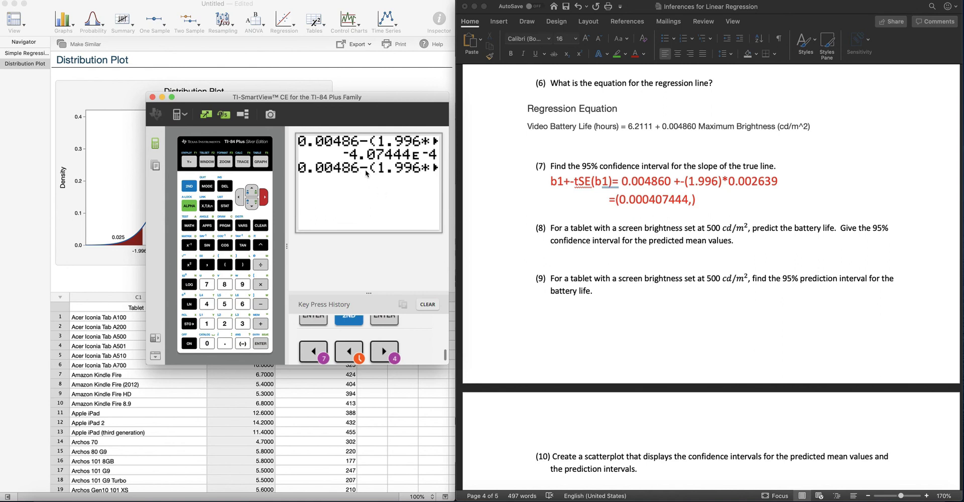
{"action": "key", "text": "Left"}
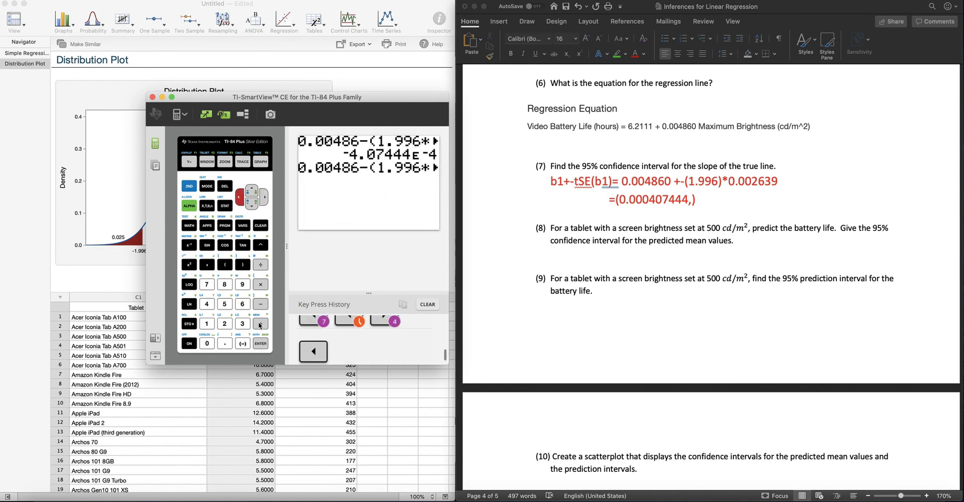
{"action": "left_click", "coordinate": [259, 324]}
{"action": "left_click", "coordinate": [261, 345]}
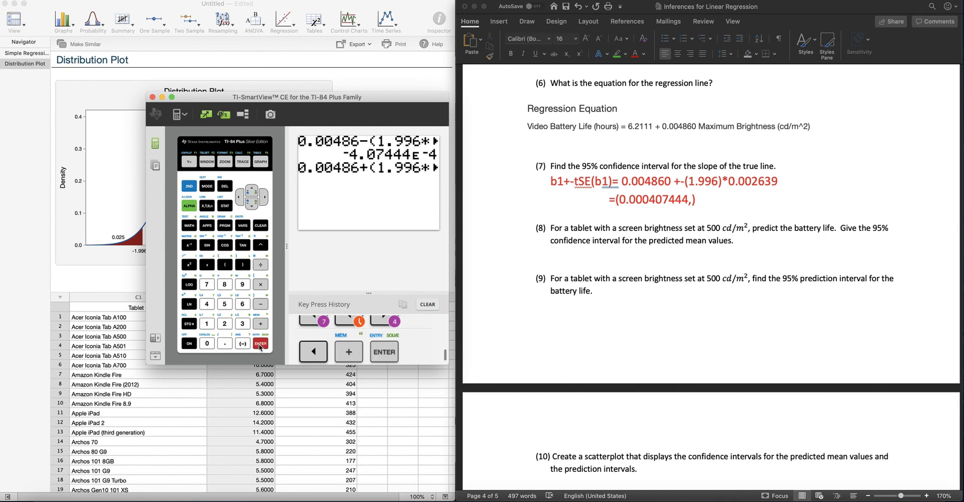
Step: Complete the question 7 interval as (-0.000407444, 0.10137), including the minus sign on the lower bound, and minimize the calculator
{"action": "left_click", "coordinate": [695, 200]}
{"action": "type", "text": "0."}
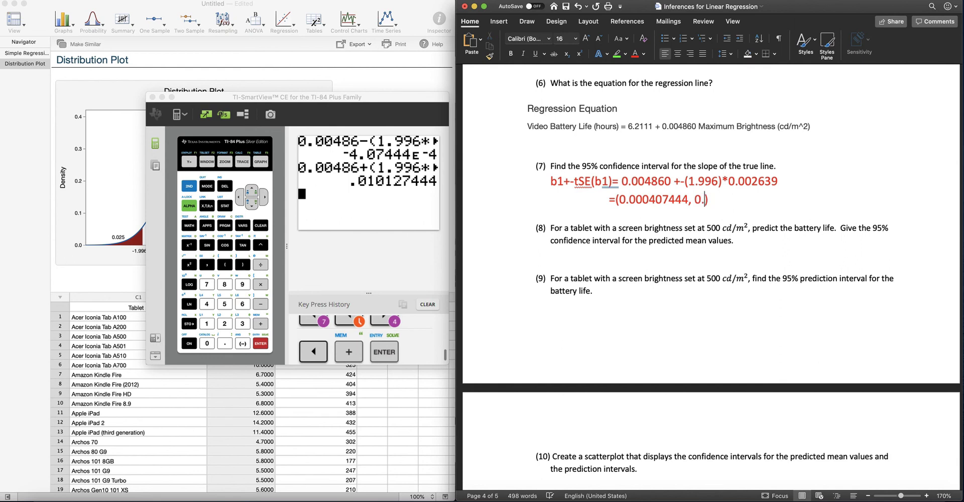
{"action": "type", "text": "10137"}
{"action": "left_click", "coordinate": [621, 198]}
{"action": "type", "text": "-"}
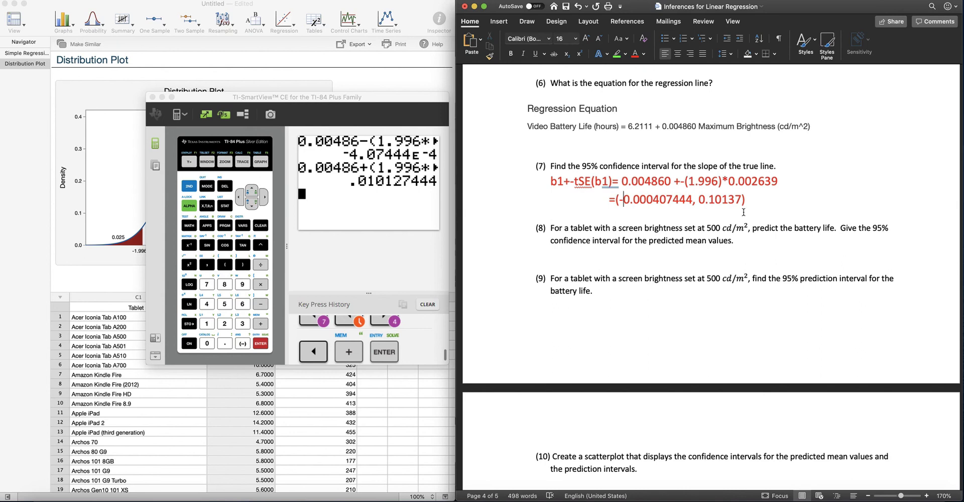
{"action": "left_click", "coordinate": [162, 98]}
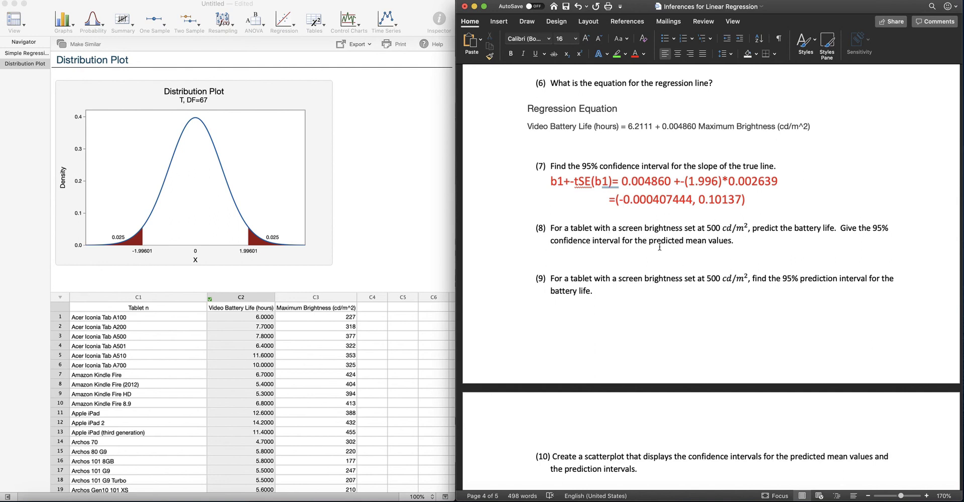
Step: Highlight in green "predicted mean values" and "500 cd/m², predict the battery" in question 8, and "500 cd/m²" in question 9
{"action": "left_click_drag", "start_coordinate": [649, 241], "coordinate": [730, 243]}
{"action": "left_click", "coordinate": [617, 54]}
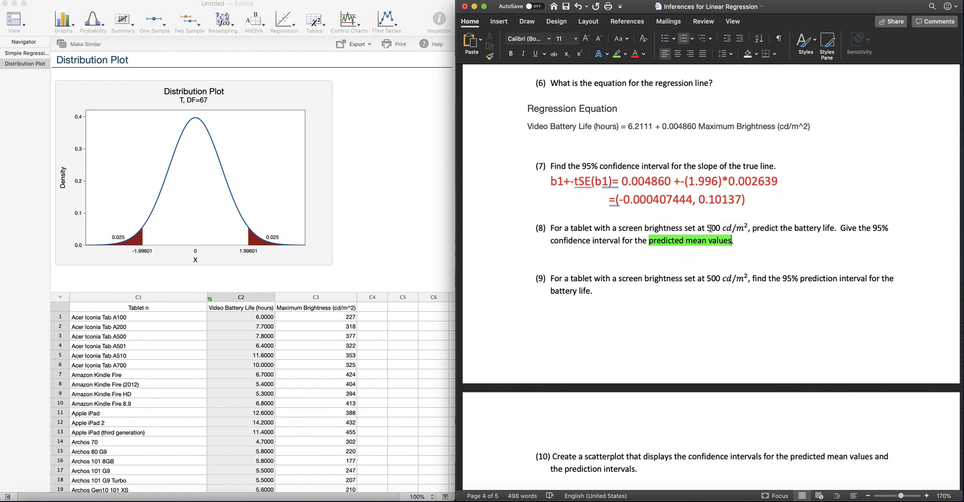
{"action": "left_click_drag", "start_coordinate": [708, 228], "coordinate": [822, 228]}
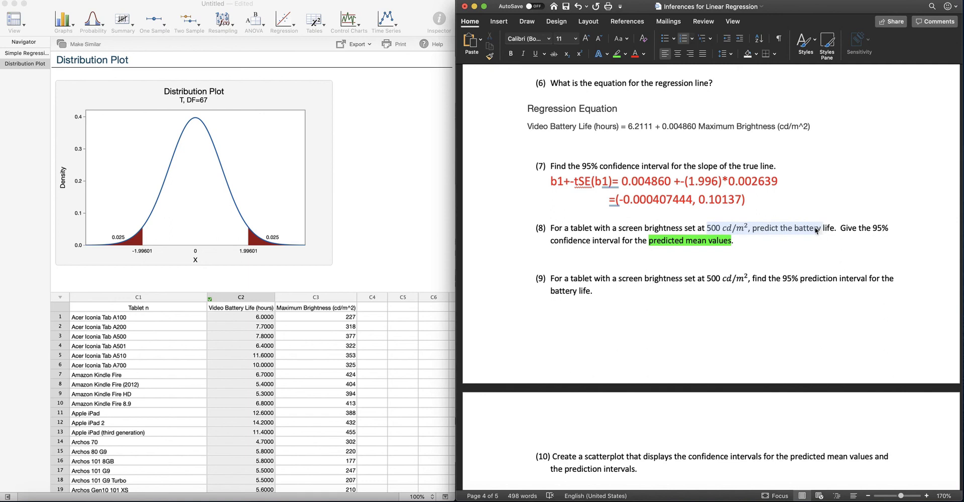
{"action": "left_click", "coordinate": [617, 53]}
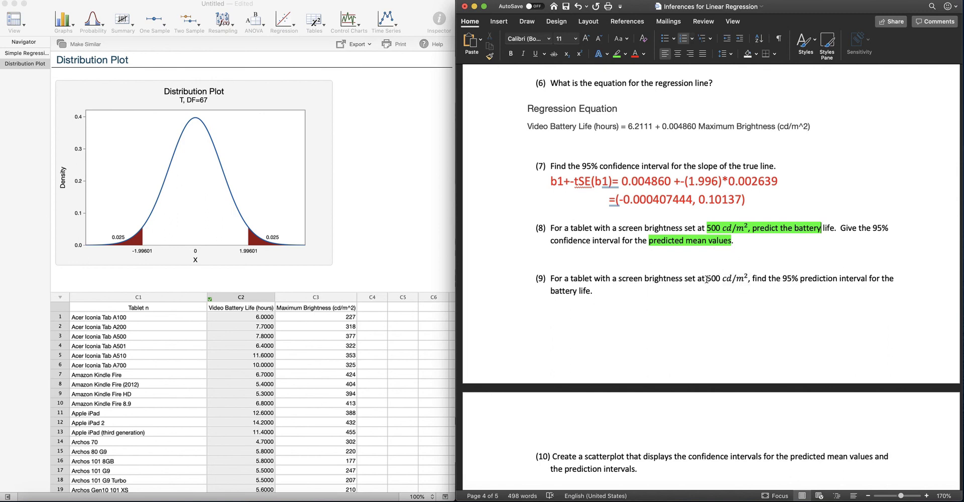
{"action": "left_click_drag", "start_coordinate": [741, 280], "coordinate": [748, 280]}
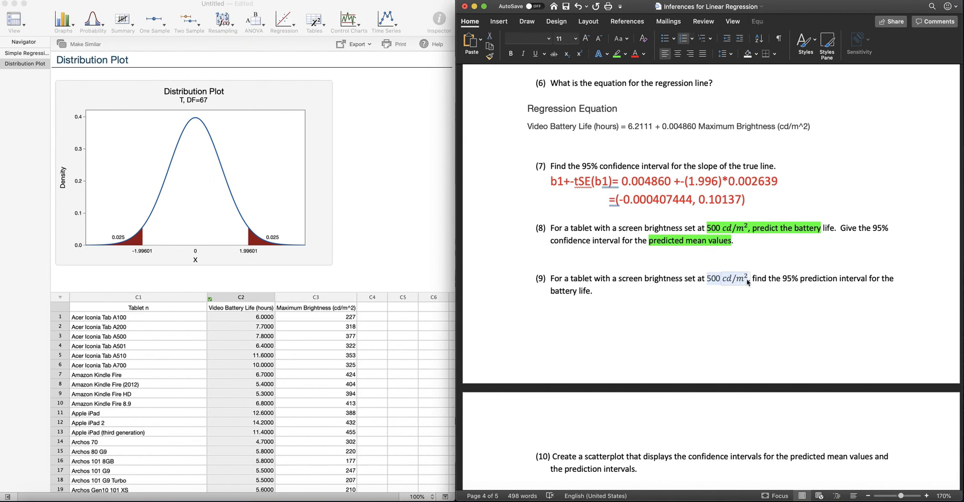
{"action": "left_click", "coordinate": [616, 55]}
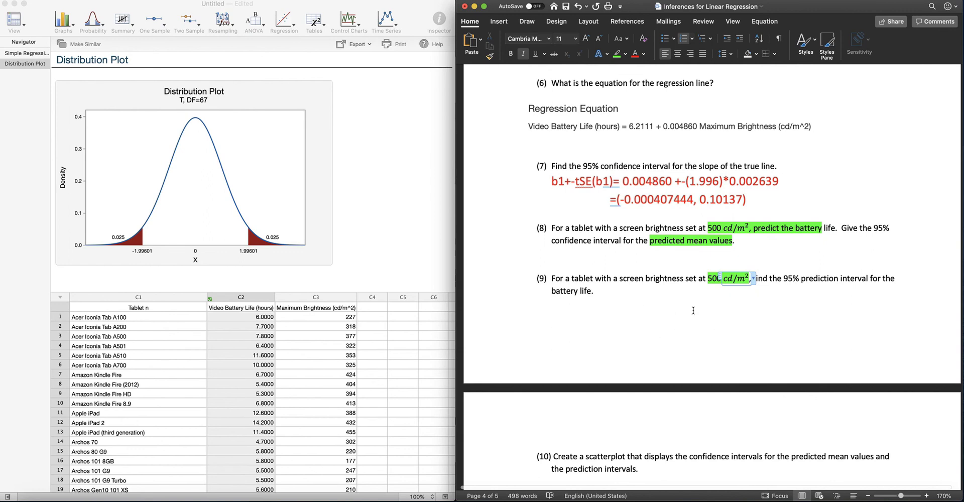
{"action": "left_click", "coordinate": [654, 254]}
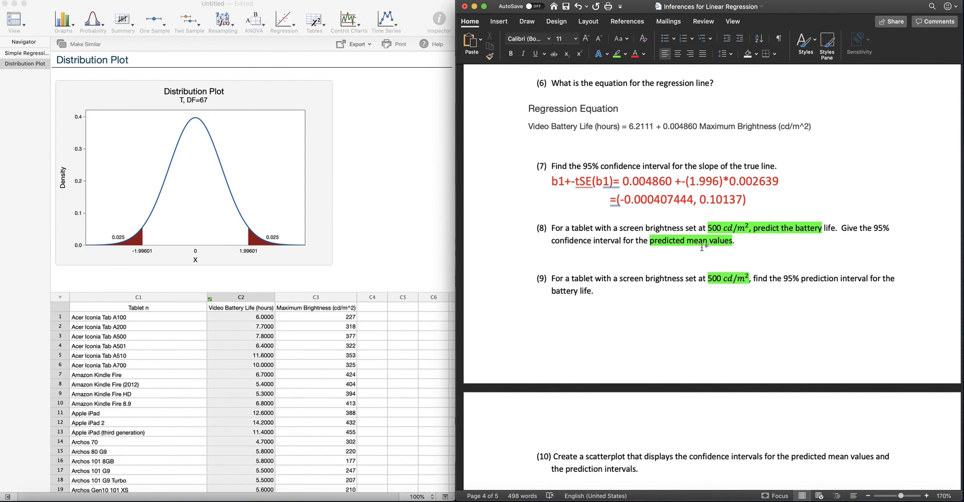
Step: Run Predict for Regression for Video Battery Life at a Maximum Brightness of 500, with a two-sided 95% confidence level
{"action": "left_click", "coordinate": [435, 193]}
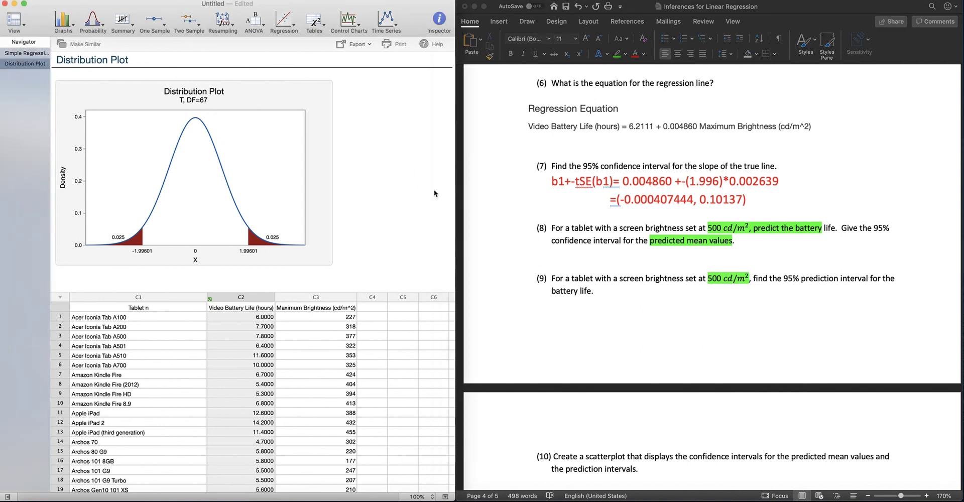
{"action": "left_click", "coordinate": [291, 28]}
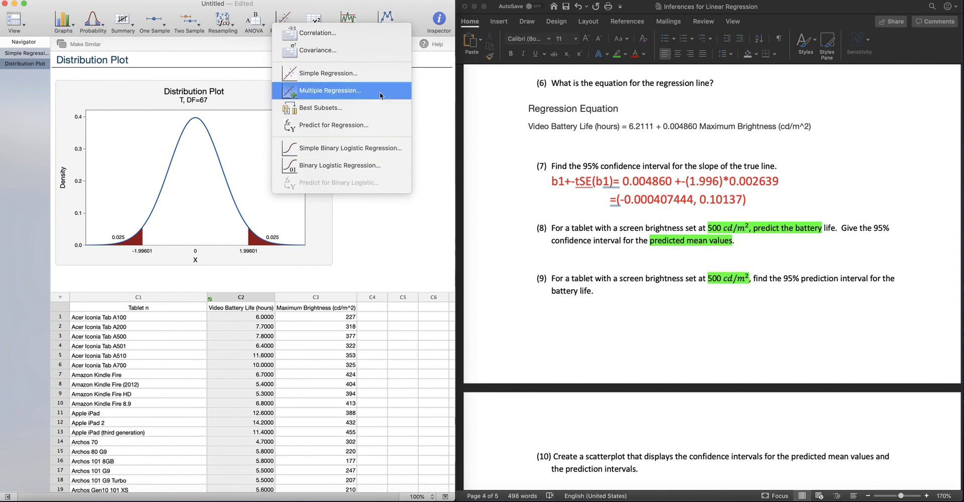
{"action": "left_click", "coordinate": [367, 129]}
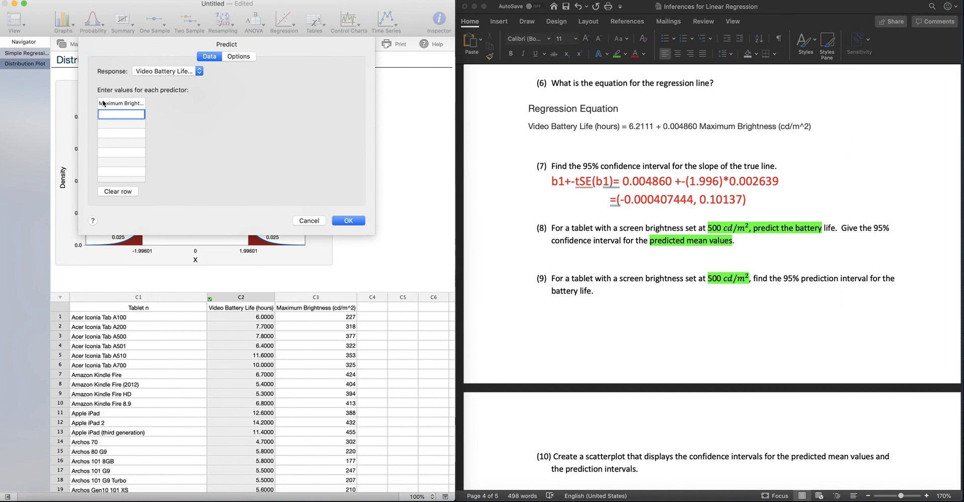
{"action": "type", "text": "500"}
{"action": "left_click", "coordinate": [245, 58]}
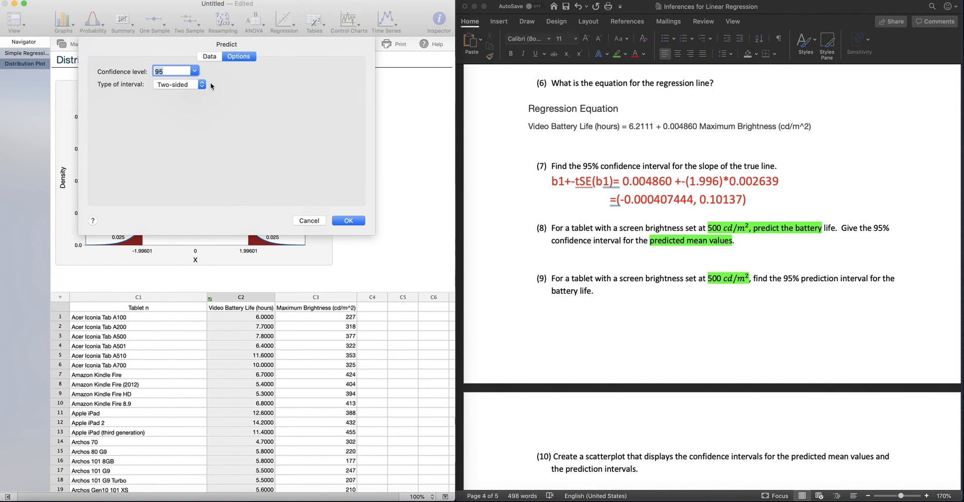
{"action": "left_click", "coordinate": [344, 222]}
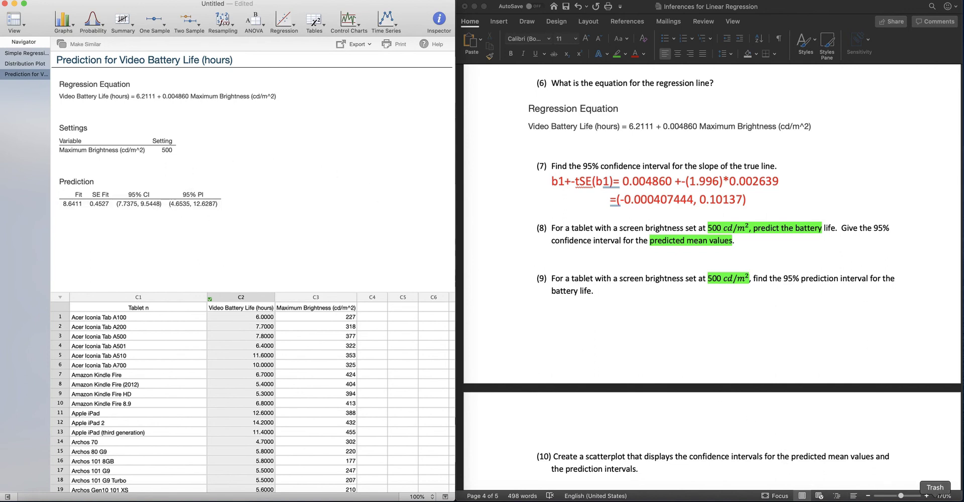
{"action": "left_click", "coordinate": [622, 461]}
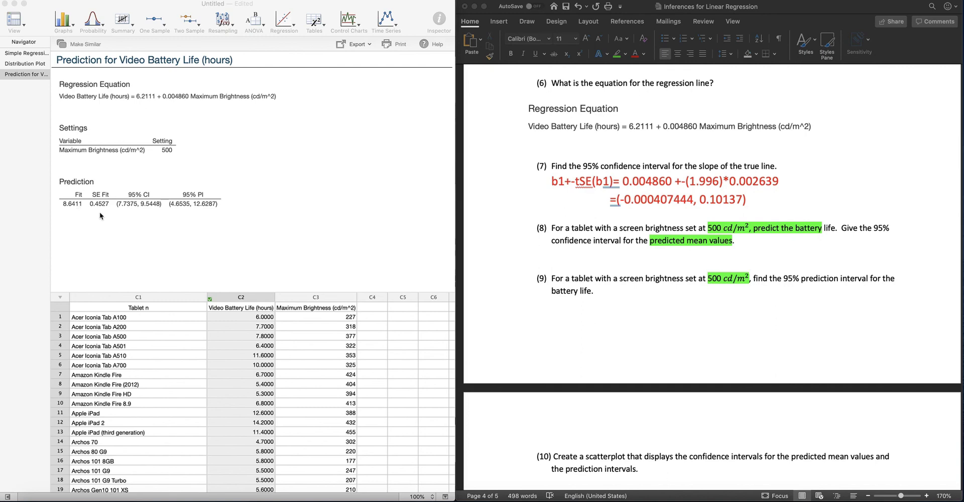
{"action": "left_click", "coordinate": [137, 202]}
{"action": "left_click", "coordinate": [134, 199]}
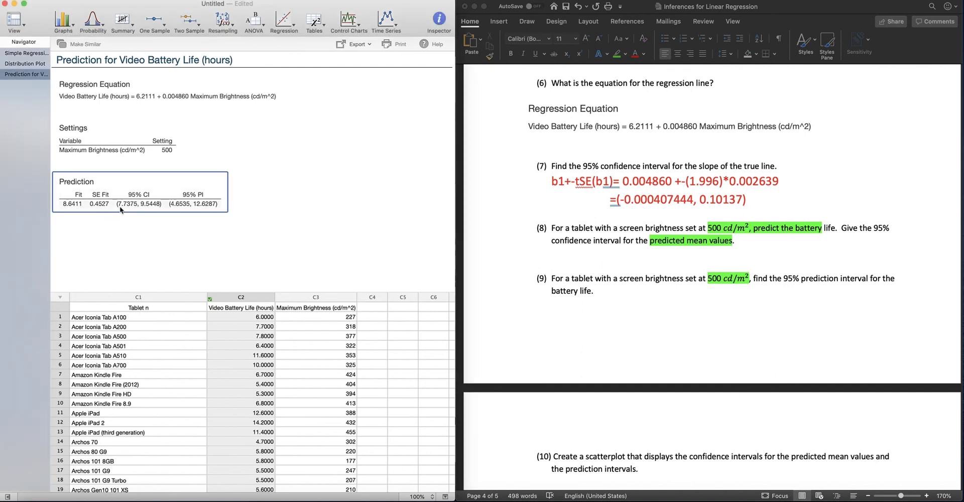
{"action": "right_click", "coordinate": [134, 203]}
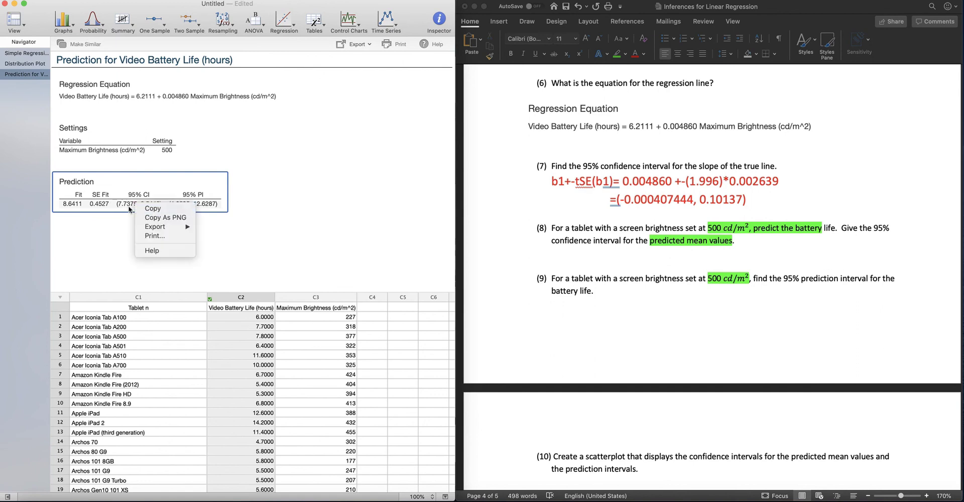
Step: Enter the 95% confidence interval (7.7375, 9.5448) below question 8 in the Word document
{"action": "left_click", "coordinate": [593, 256]}
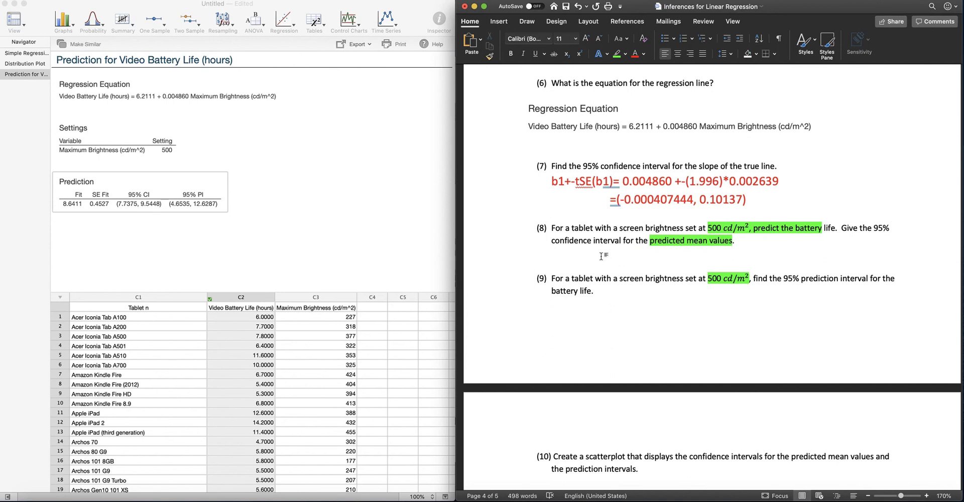
{"action": "type", "text": "()"}
{"action": "key", "text": "Left"}
{"action": "type", "text": "7."}
{"action": "type", "text": "7375,"}
{"action": "type", "text": " 9"}
{"action": "type", "text": ".5"}
{"action": "type", "text": "44"}
{"action": "type", "text": "8) "}
{"action": "type", "text": "The averae"}
Step: Begin the interpretation after the question 8 interval with "The predicted average screen brightness for a tablet with"
{"action": "key", "text": "BackSpace"}
{"action": "type", "text": "ge"}
{"action": "key", "text": "BackSpace"}
{"action": "key", "text": "BackSpace"}
{"action": "key", "text": "BackSpace"}
{"action": "key", "text": "BackSpace"}
{"action": "key", "text": "BackSpace"}
{"action": "key", "text": "BackSpace"}
{"action": "key", "text": "BackSpace"}
{"action": "type", "text": "perec"}
{"action": "key", "text": "BackSpace"}
{"action": "key", "text": "BackSpace"}
{"action": "key", "text": "BackSpace"}
{"action": "key", "text": "BackSpace"}
{"action": "type", "text": "r"}
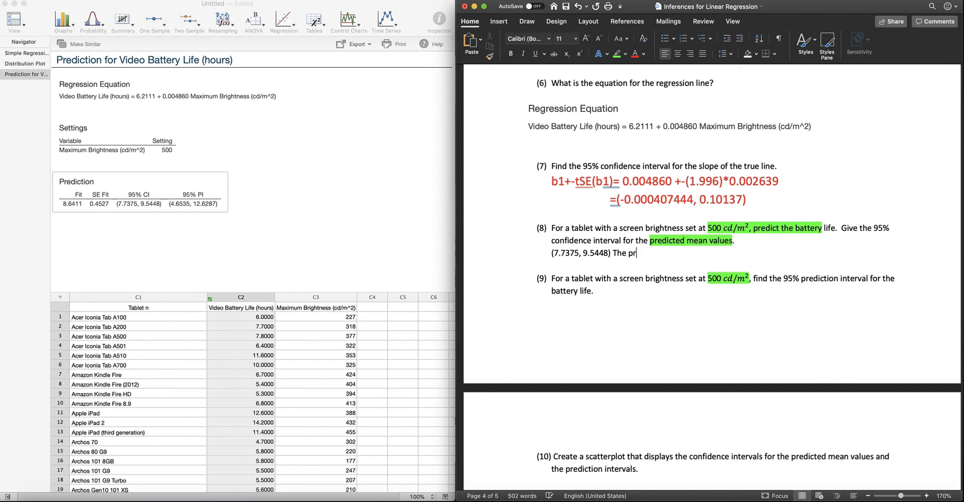
{"action": "type", "text": "edicted average scree"}
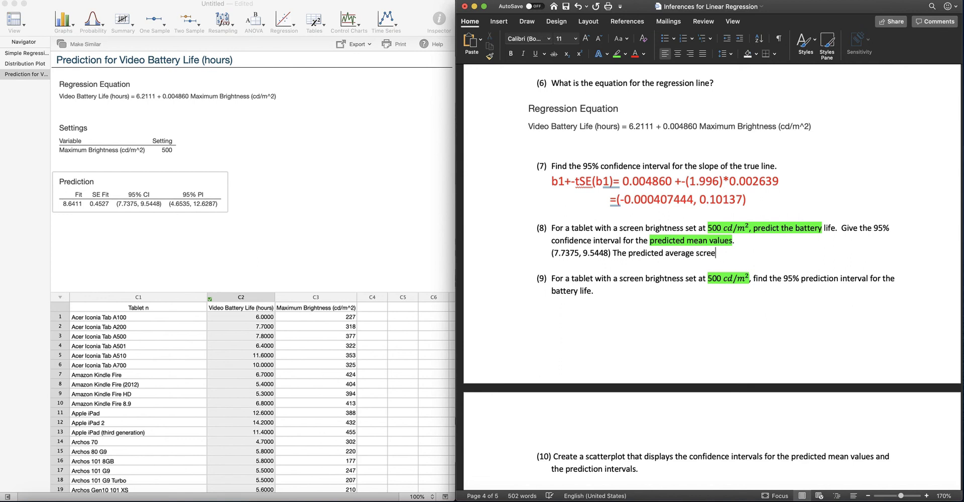
{"action": "type", "text": "n brightness for a tablet with"}
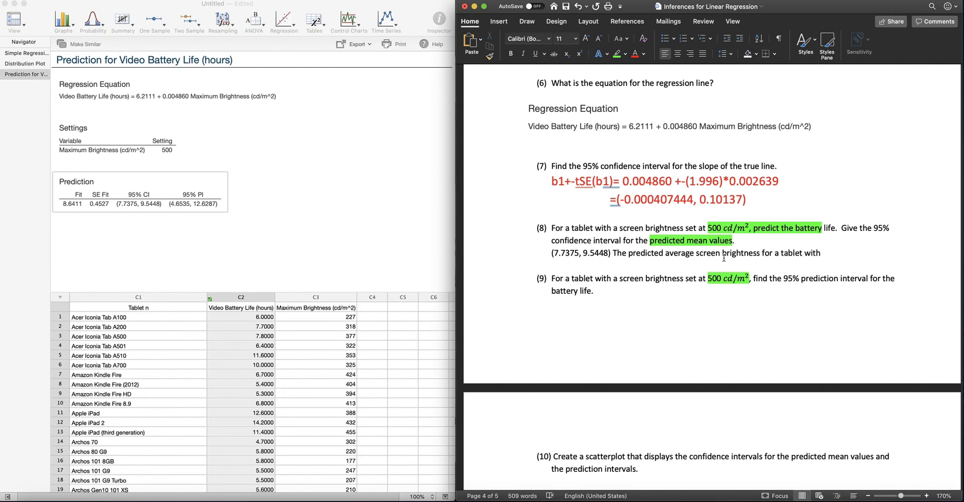
Step: Replace the word "brightness" in the question 8 interpretation with "battery life"
{"action": "double_click", "coordinate": [741, 253]}
{"action": "type", "text": "battery"}
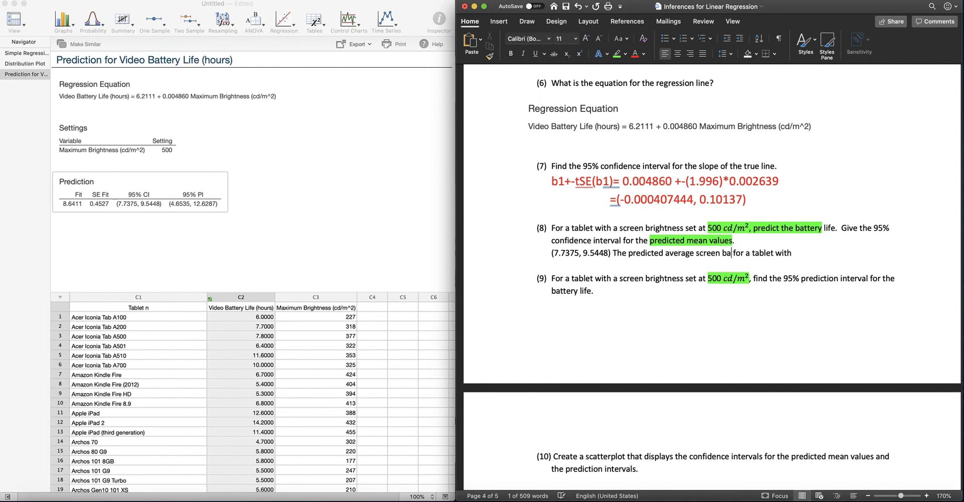
{"action": "type", "text": " life"}
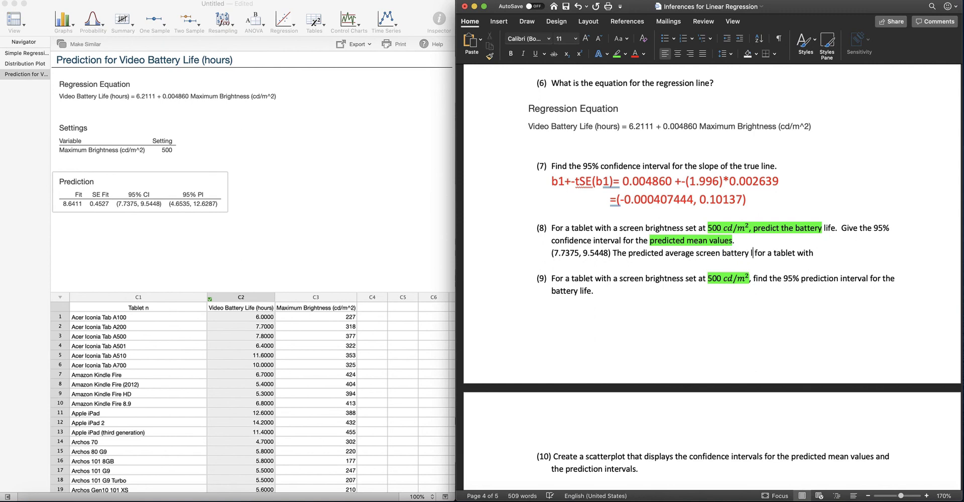
{"action": "type", "text": " 500 c"}
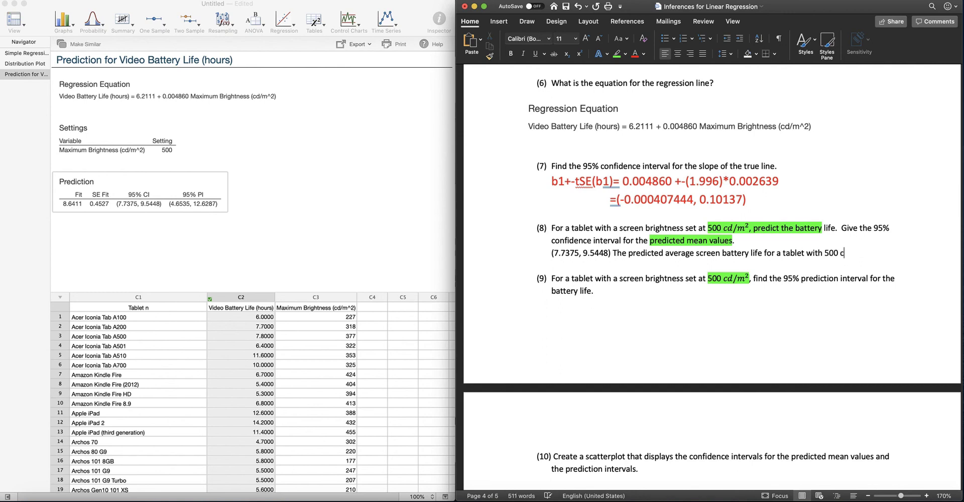
Step: Continue the question 8 interpretation after "for a tablet with" by adding "500 cd/m^2 screen brightness is"
{"action": "type", "text": "d/m^@ scre"}
{"action": "key", "text": "BackSpace"}
{"action": "key", "text": "BackSpace"}
{"action": "key", "text": "BackSpace"}
{"action": "key", "text": "BackSpace"}
{"action": "key", "text": "BackSpace"}
{"action": "key", "text": "BackSpace"}
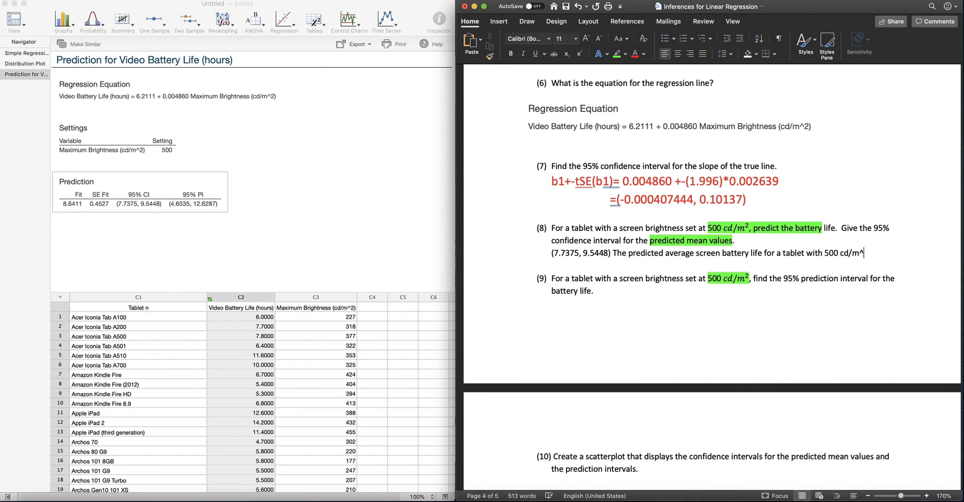
{"action": "type", "text": "2 screen bright"}
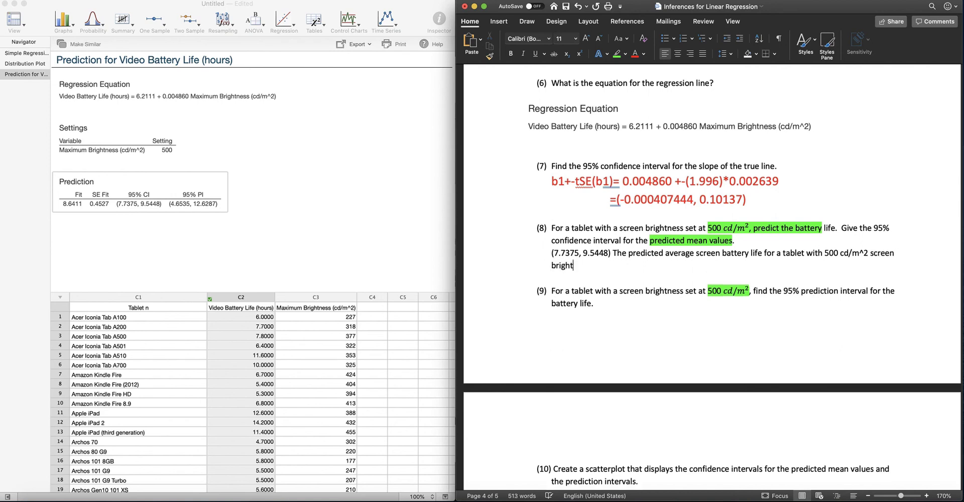
{"action": "type", "text": "ness is between 7.7"}
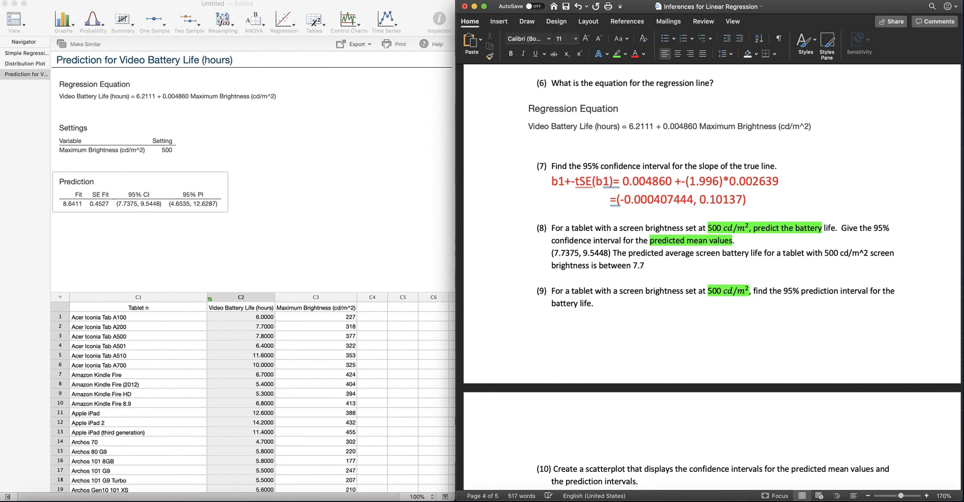
{"action": "type", "text": "375 and "}
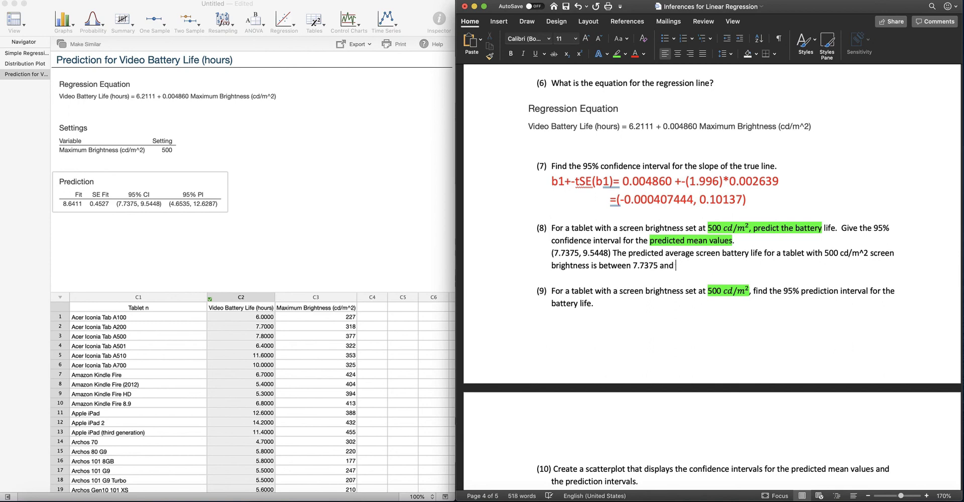
{"action": "type", "text": "9.5448 hours"}
Step: Replace "The" at the start of the question 8 interpretation with "We are 95% confidence that the"
{"action": "key", "text": "Left"}
{"action": "key", "text": "Left"}
{"action": "key", "text": "Left"}
{"action": "key", "text": "Left"}
{"action": "key", "text": "Left"}
{"action": "key", "text": "Left"}
{"action": "key", "text": "Left"}
{"action": "key", "text": "Left"}
{"action": "key", "text": "Left"}
{"action": "key", "text": "Left"}
{"action": "key", "text": "Left"}
{"action": "key", "text": "Left"}
{"action": "key", "text": "Left"}
{"action": "key", "text": "Left"}
{"action": "key", "text": "Left"}
{"action": "key", "text": "Left"}
{"action": "key", "text": "Left"}
{"action": "key", "text": "Left"}
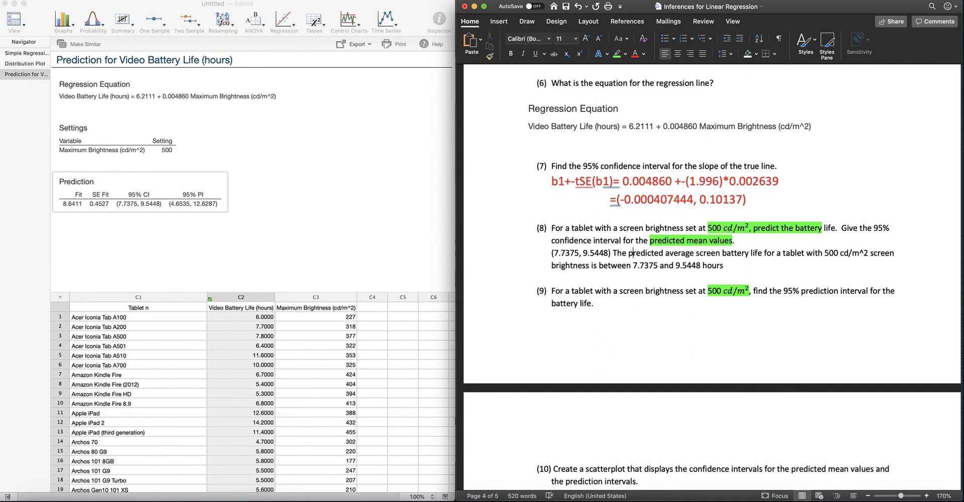
{"action": "key", "text": "shift+Left"}
{"action": "key", "text": "shift+Left"}
{"action": "key", "text": "shift+Left"}
{"action": "key", "text": "shift+Left"}
{"action": "type", "text": "We are 95"}
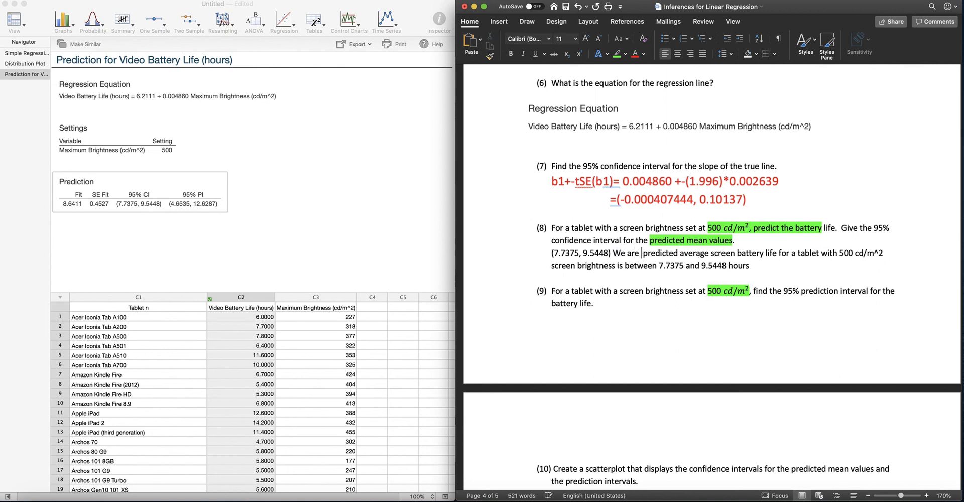
{"action": "type", "text": "% confi"}
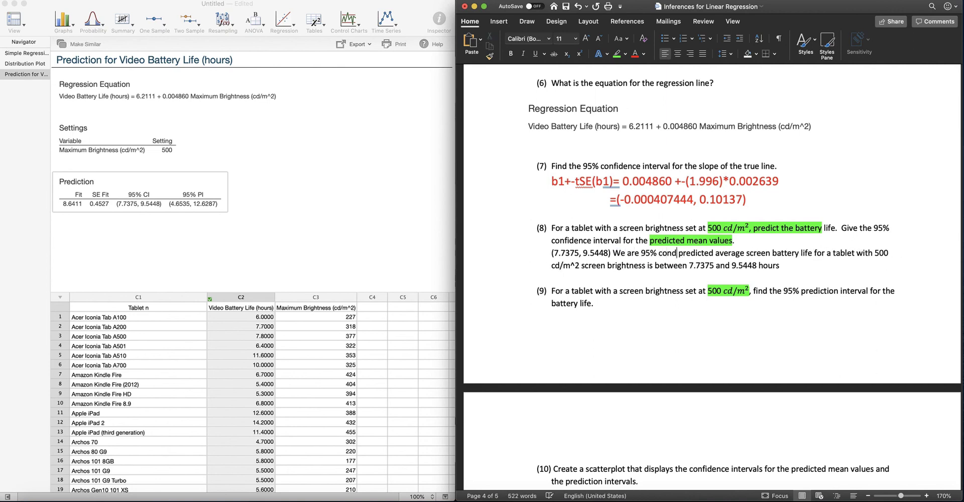
{"action": "type", "text": "dence that "}
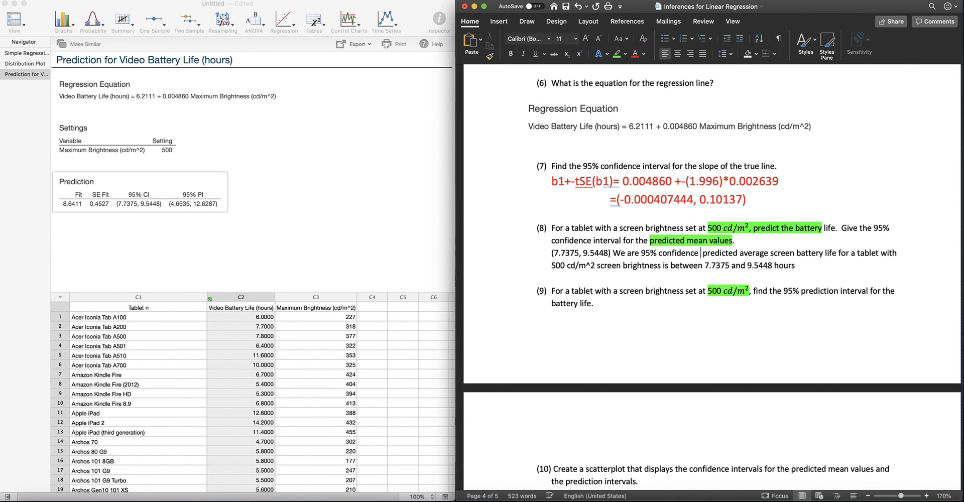
{"action": "type", "text": "the"}
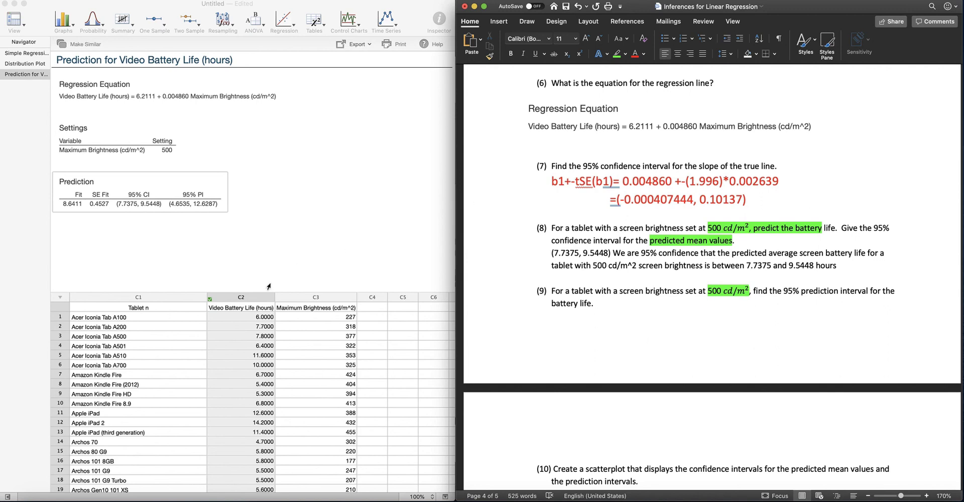
Step: Enter the prediction interval "(4.6535, 126287)" on a new line below question 9
{"action": "left_click", "coordinate": [600, 321]}
{"action": "type", "text": "(4.6535, 126287) We ae"}
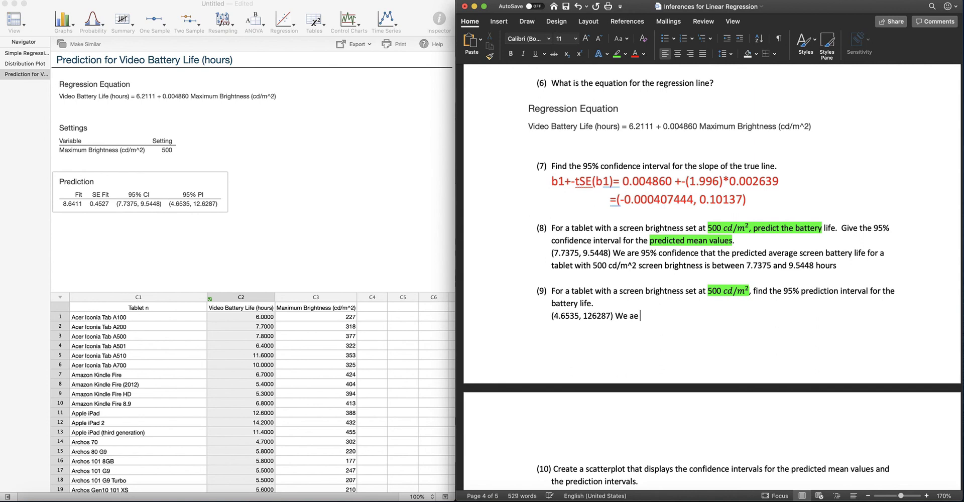
Step: Begin the interpretation after the question 9 interval with "We are 95% confident that the range"
{"action": "key", "text": "BackSpace"}
{"action": "type", "text": "re 95% confident"}
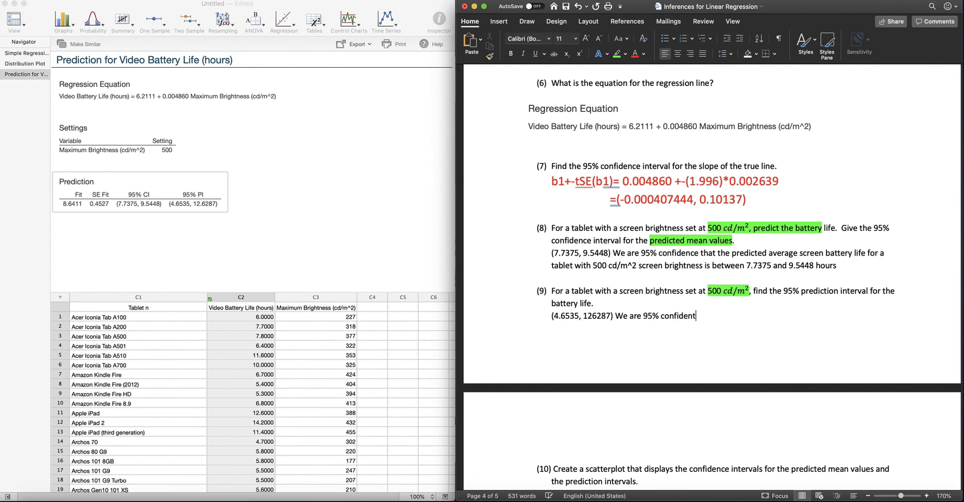
{"action": "type", "text": " that the "}
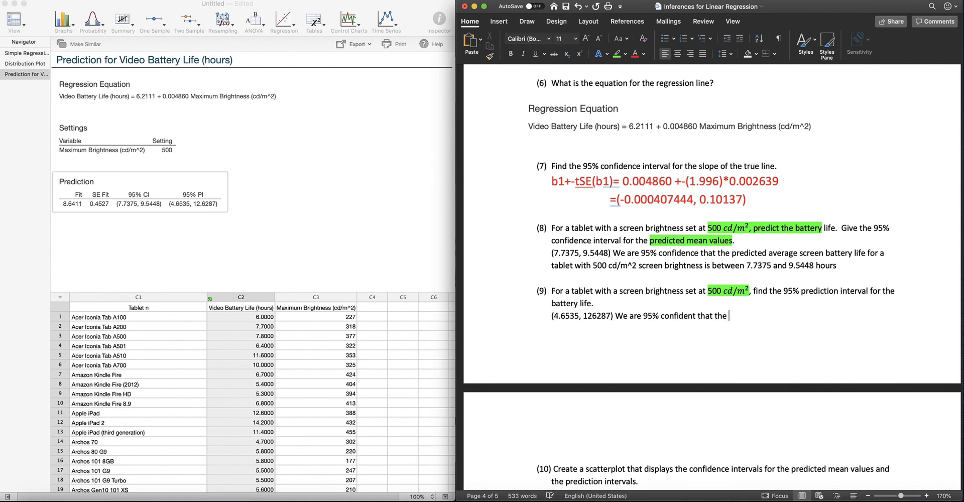
{"action": "type", "text": "range of battere"}
Step: Continue the question 9 interpretation with "of battery life for tablets with screen brightness"
{"action": "key", "text": "BackSpace"}
{"action": "key", "text": "BackSpace"}
{"action": "key", "text": "BackSpace"}
{"action": "key", "text": "BackSpace"}
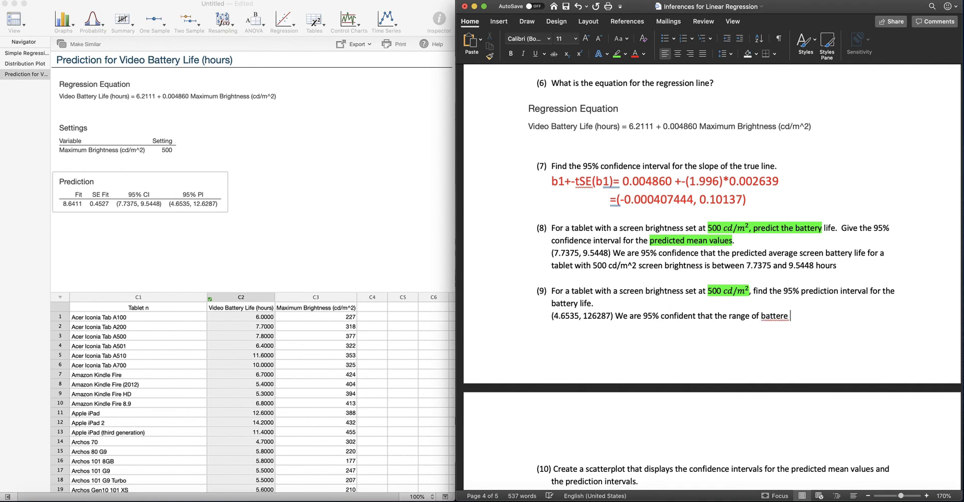
{"action": "type", "text": "y li"}
{"action": "type", "text": "fe for table"}
{"action": "type", "text": "te"}
{"action": "type", "text": "blet"}
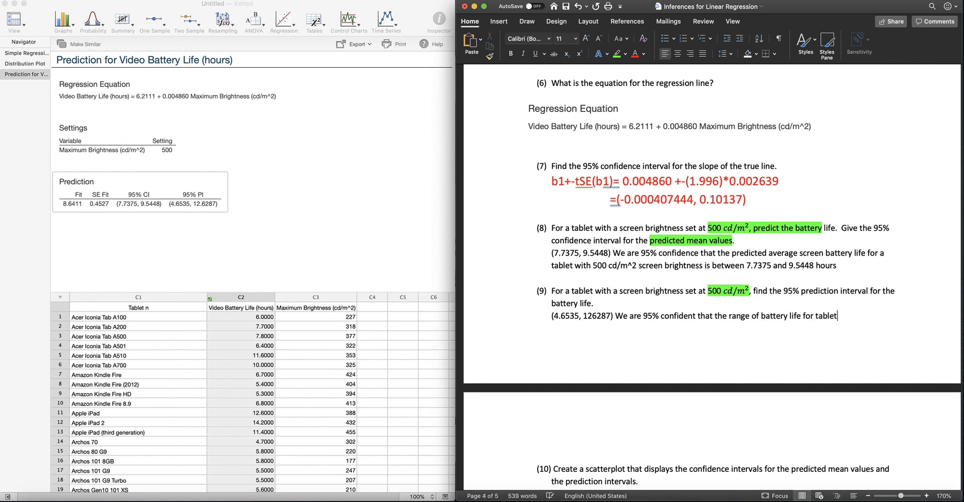
{"action": "type", "text": "s with screen brightn"}
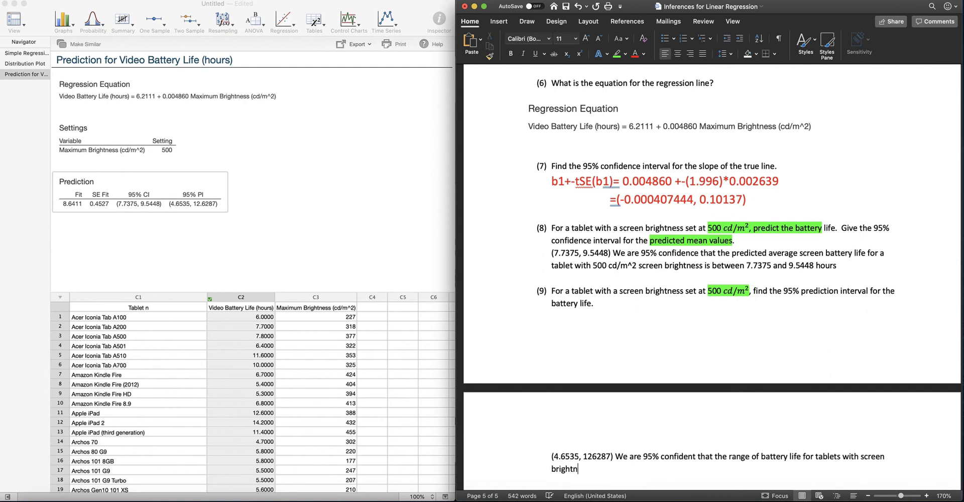
{"action": "type", "text": "ess of 500cd/m^2 is b"}
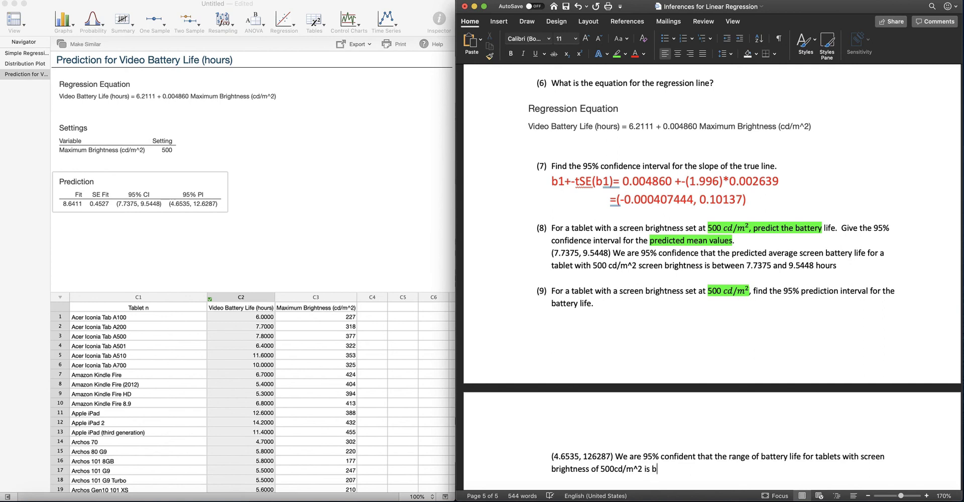
Step: Add "of 500cd/m^2 is between" to the question 9 interpretation
{"action": "type", "text": "etween 4.65 and 12.63"}
Step: Correct the question 9 interval's upper limit to 12.6287 and end the interpretation with "hours."
{"action": "left_click", "coordinate": [593, 456]}
{"action": "type", "text": "."}
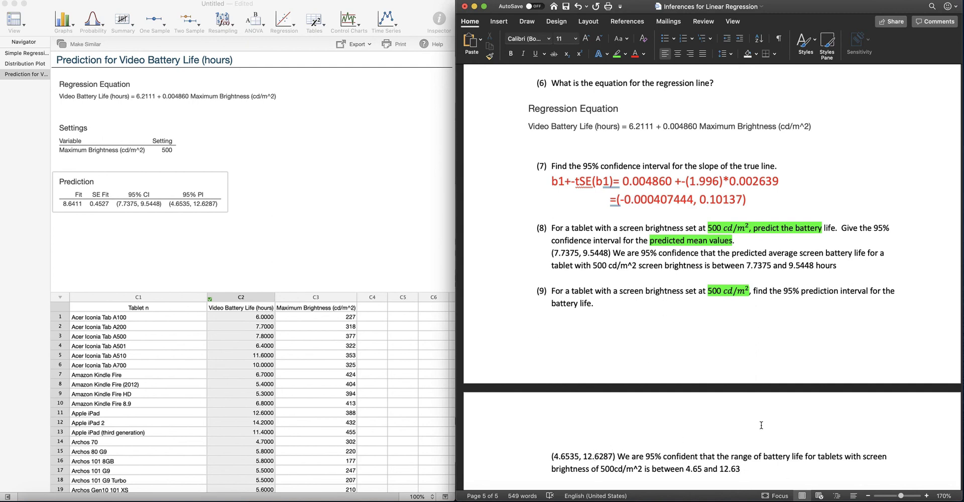
{"action": "scroll", "coordinate": [760, 422], "scroll_direction": "down", "scroll_amount": 5}
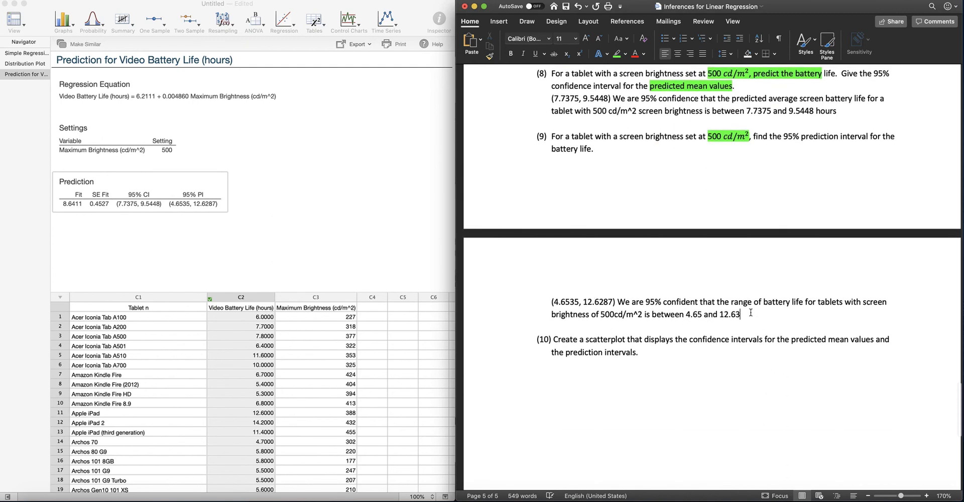
{"action": "type", "text": "hours."}
{"action": "scroll", "coordinate": [711, 322], "scroll_direction": "up", "scroll_amount": 1}
{"action": "scroll", "coordinate": [711, 322], "scroll_direction": "down", "scroll_amount": 3}
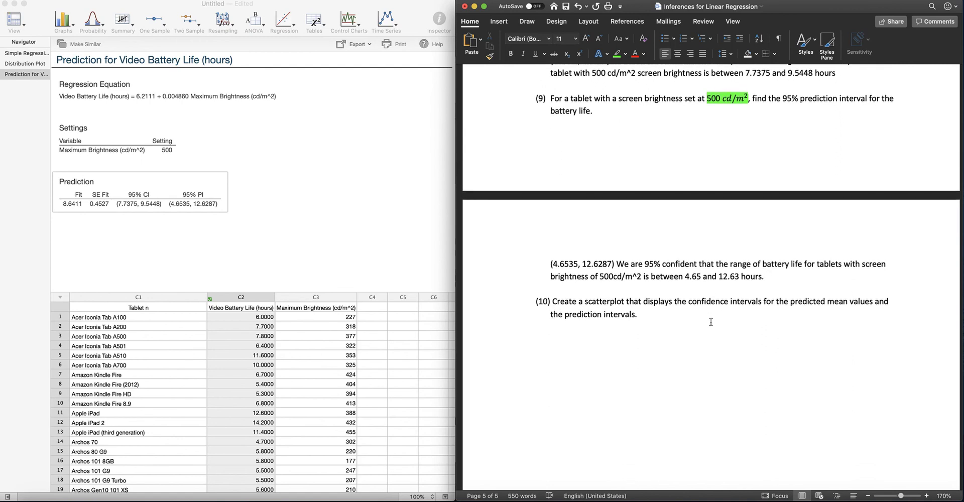
{"action": "scroll", "coordinate": [711, 322], "scroll_direction": "down", "scroll_amount": 1}
{"action": "scroll", "coordinate": [710, 322], "scroll_direction": "down", "scroll_amount": 2}
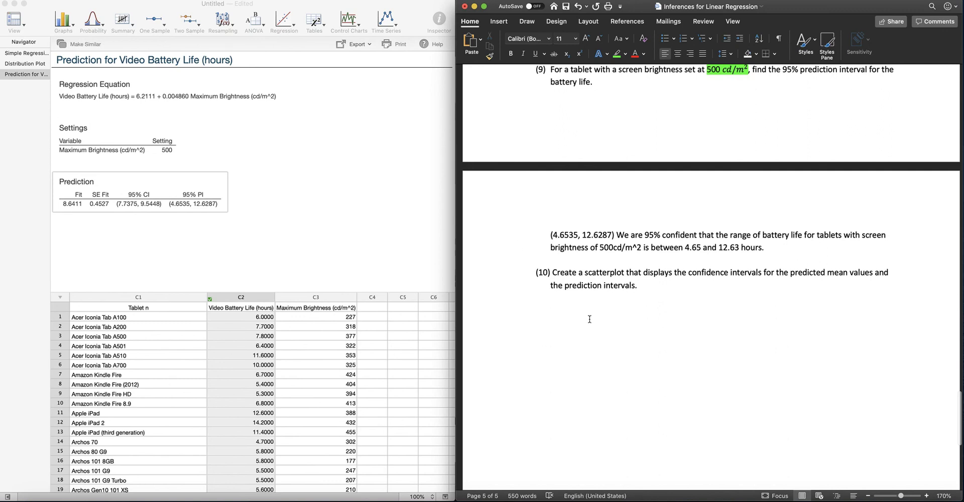
{"action": "scroll", "coordinate": [800, 301], "scroll_direction": "up", "scroll_amount": 5}
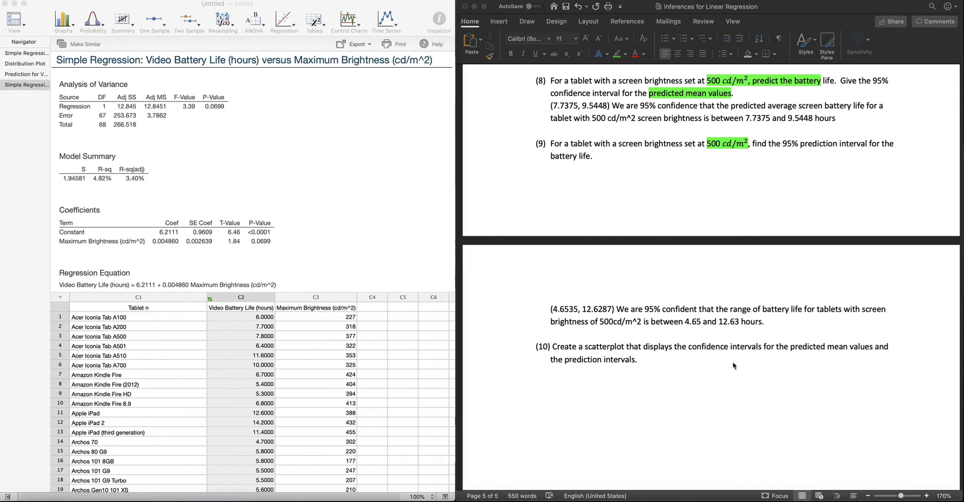
{"action": "scroll", "coordinate": [731, 361], "scroll_direction": "down", "scroll_amount": 3}
{"action": "scroll", "coordinate": [730, 360], "scroll_direction": "up", "scroll_amount": 3}
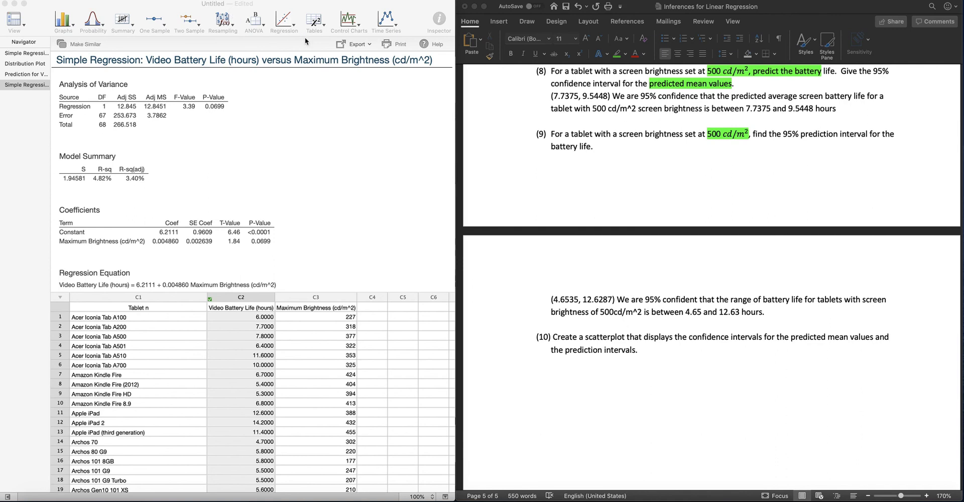
Step: Rerun the linear simple regression of Video Battery Life versus Maximum Brightness in Minitab, displaying the 95% confidence and prediction intervals
{"action": "left_click", "coordinate": [31, 55]}
{"action": "left_click", "coordinate": [27, 55]}
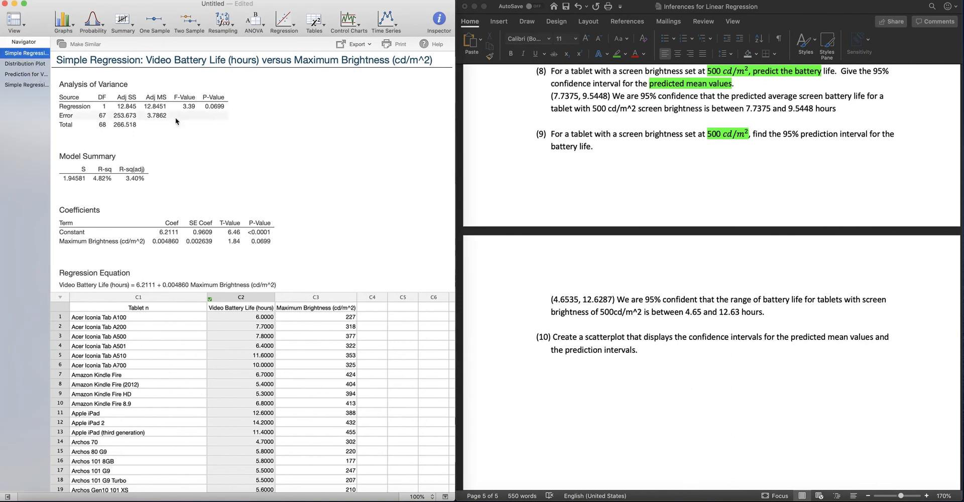
{"action": "left_click", "coordinate": [62, 44]}
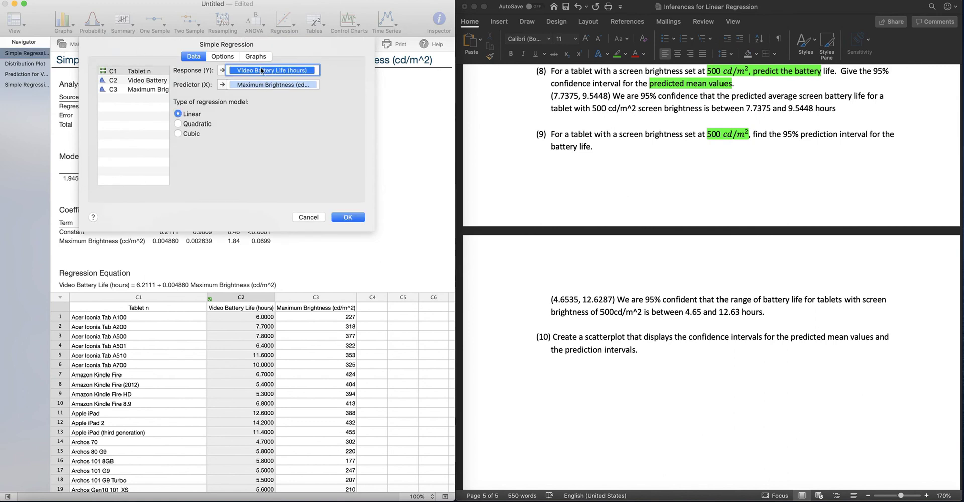
{"action": "left_click", "coordinate": [222, 57]}
{"action": "left_click", "coordinate": [101, 70]}
{"action": "left_click", "coordinate": [100, 82]}
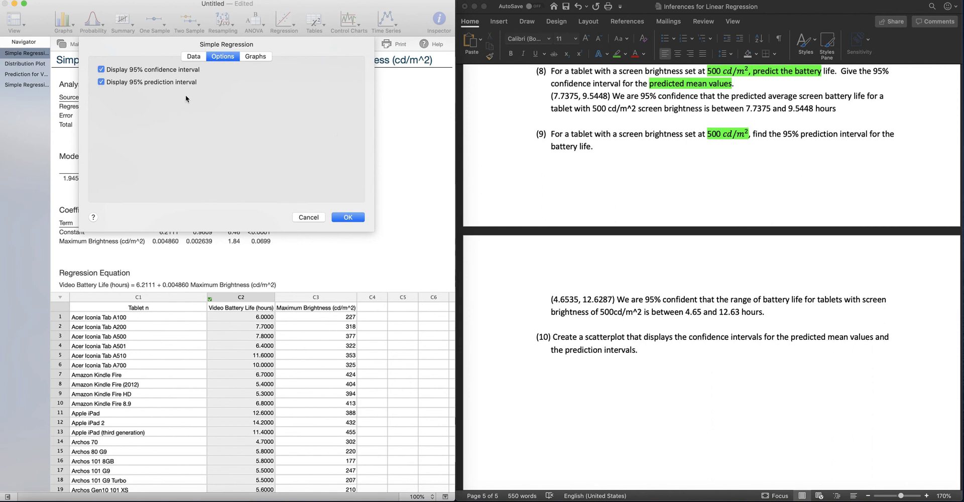
{"action": "left_click", "coordinate": [348, 219]}
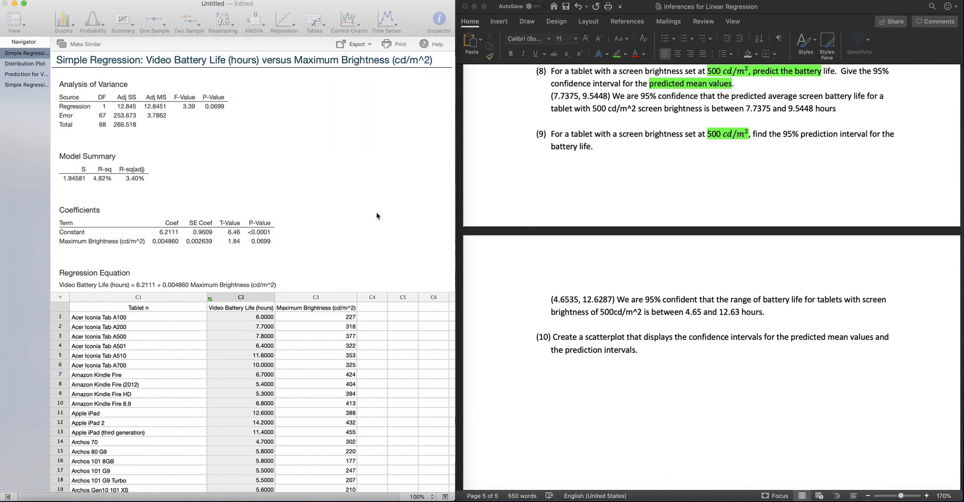
Step: Copy the Fitted Line Plot for Linear Model from the new regression output and paste it below question 10 in the Word document
{"action": "scroll", "coordinate": [377, 214], "scroll_direction": "down", "scroll_amount": 5}
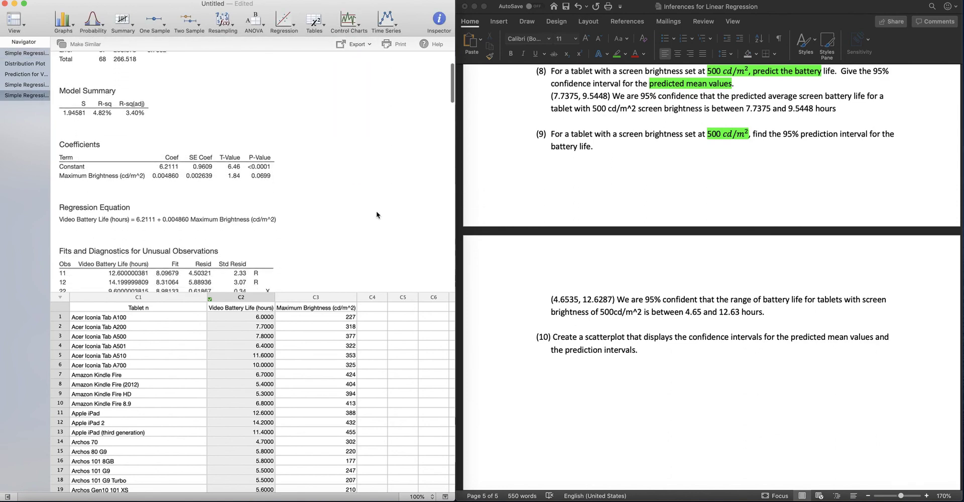
{"action": "scroll", "coordinate": [377, 214], "scroll_direction": "down", "scroll_amount": 7}
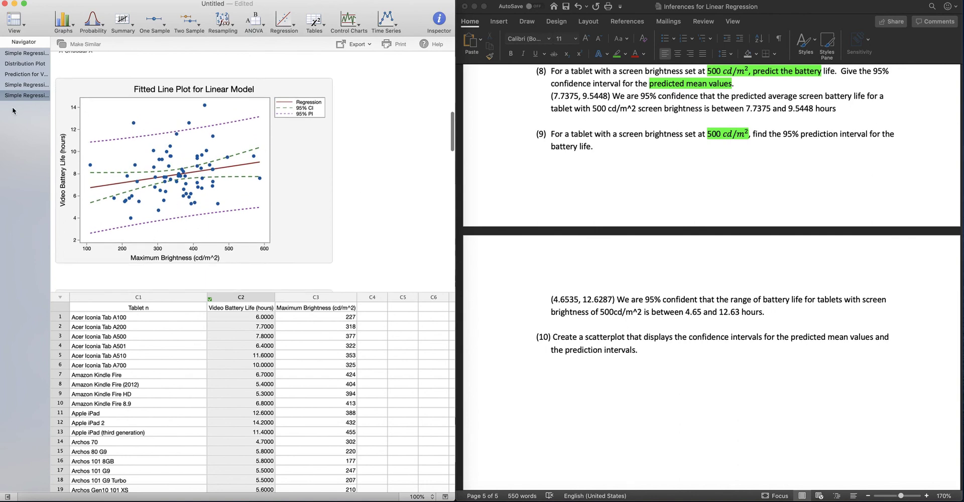
{"action": "right_click", "coordinate": [60, 86]}
{"action": "left_click", "coordinate": [86, 93]}
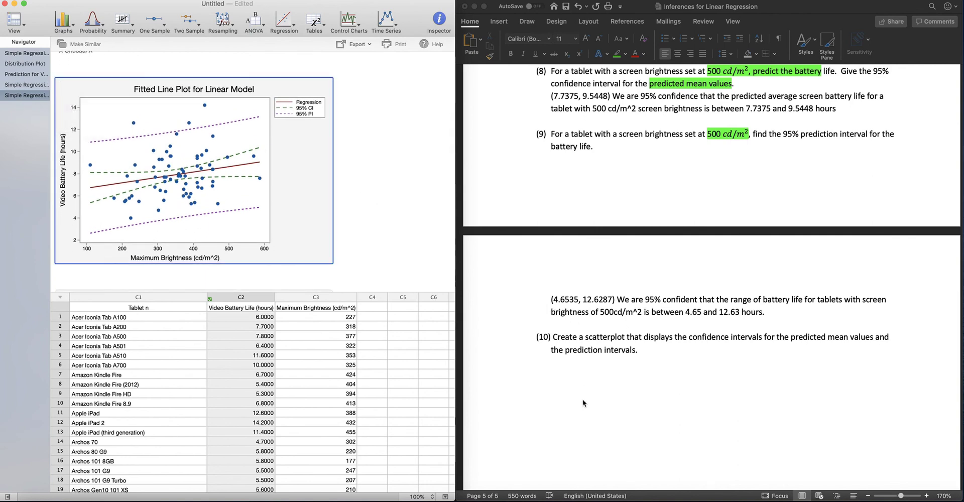
{"action": "left_click", "coordinate": [557, 366]}
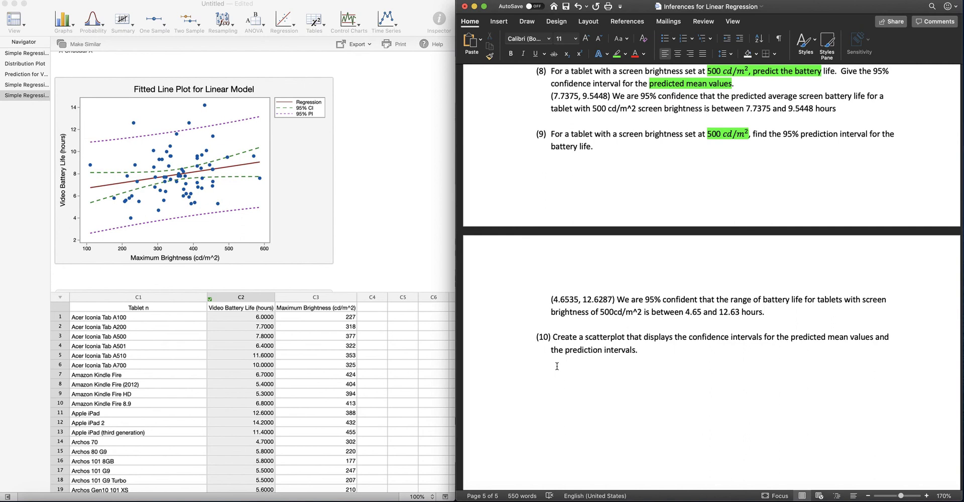
{"action": "key", "text": "super+v"}
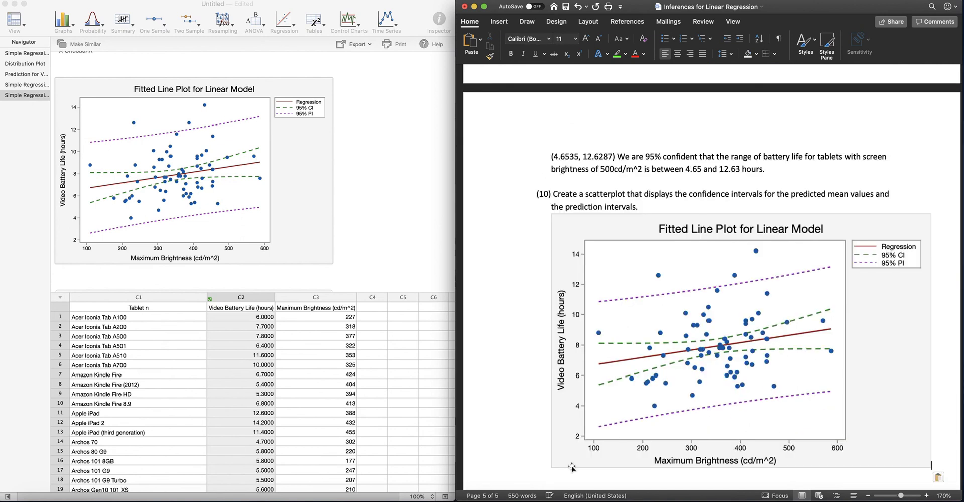
Step: Enlarge the pasted fitted line plot slightly below question 10 and deselect it
{"action": "scroll", "coordinate": [571, 466], "scroll_direction": "down", "scroll_amount": 2}
{"action": "scroll", "coordinate": [572, 466], "scroll_direction": "down", "scroll_amount": 1}
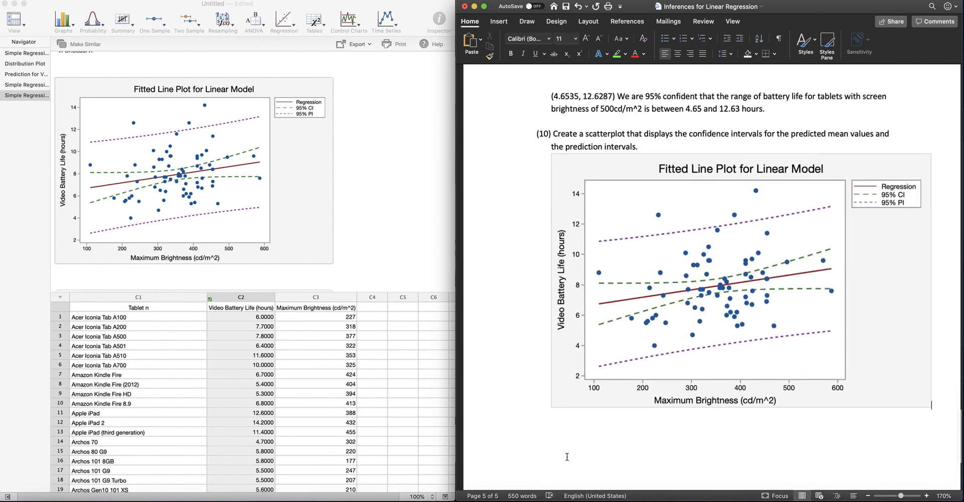
{"action": "left_click", "coordinate": [552, 404]}
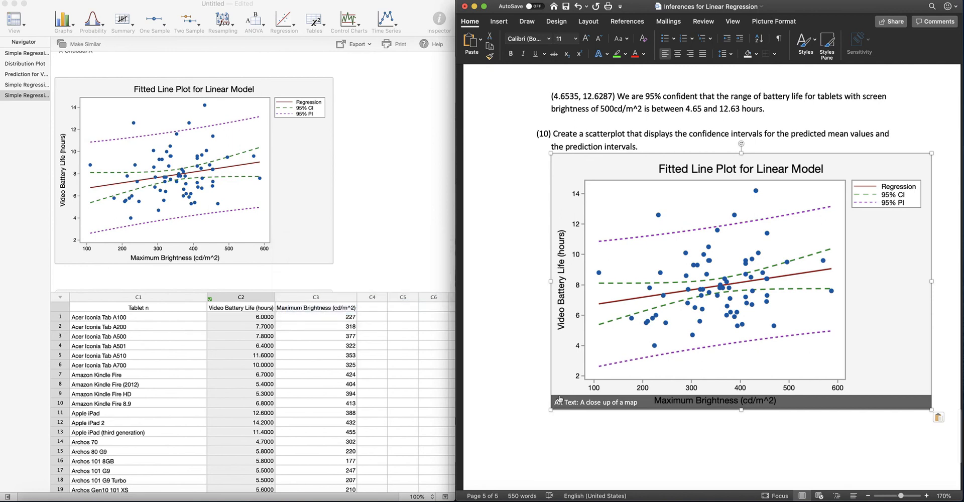
{"action": "left_click_drag", "start_coordinate": [541, 420], "coordinate": [535, 431]}
{"action": "left_click", "coordinate": [526, 363]}
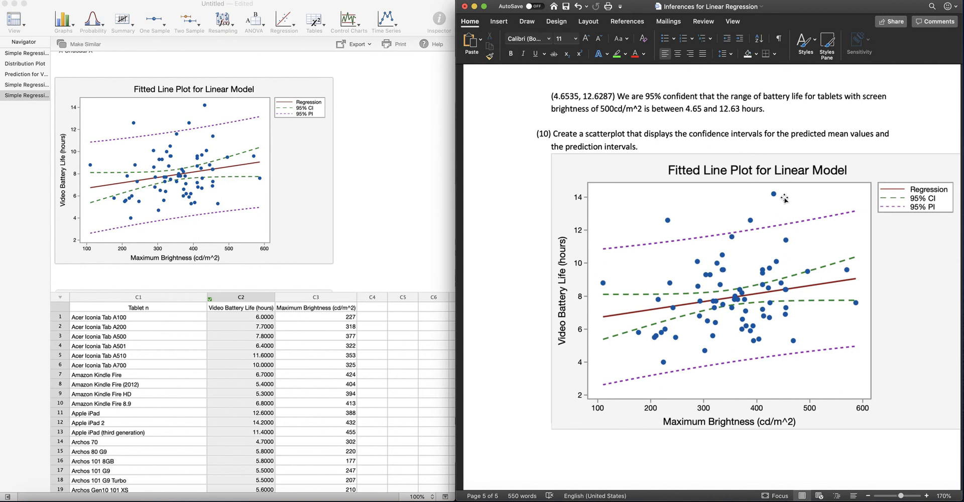
{"action": "scroll", "coordinate": [786, 196], "scroll_direction": "down", "scroll_amount": 3}
{"action": "scroll", "coordinate": [786, 193], "scroll_direction": "up", "scroll_amount": 5}
{"action": "scroll", "coordinate": [785, 192], "scroll_direction": "up", "scroll_amount": 5}
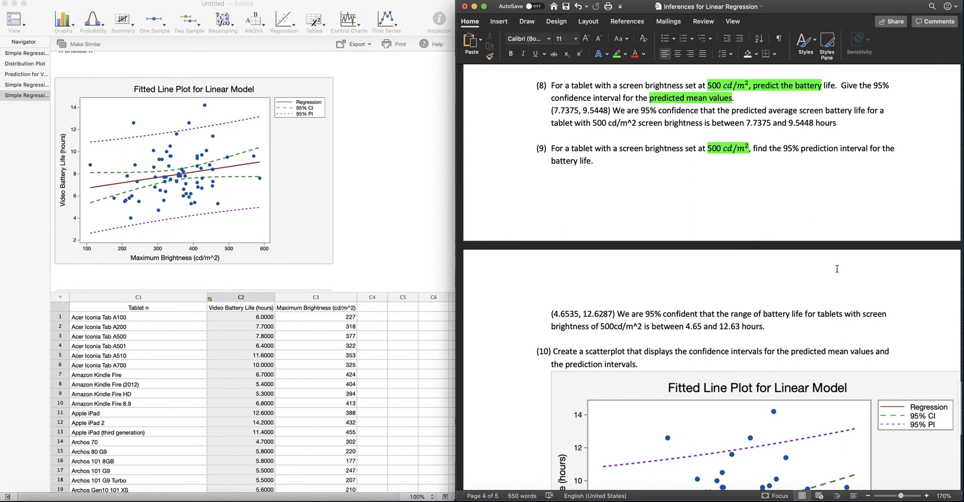
{"action": "scroll", "coordinate": [826, 267], "scroll_direction": "down", "scroll_amount": 2}
{"action": "scroll", "coordinate": [826, 266], "scroll_direction": "down", "scroll_amount": 5}
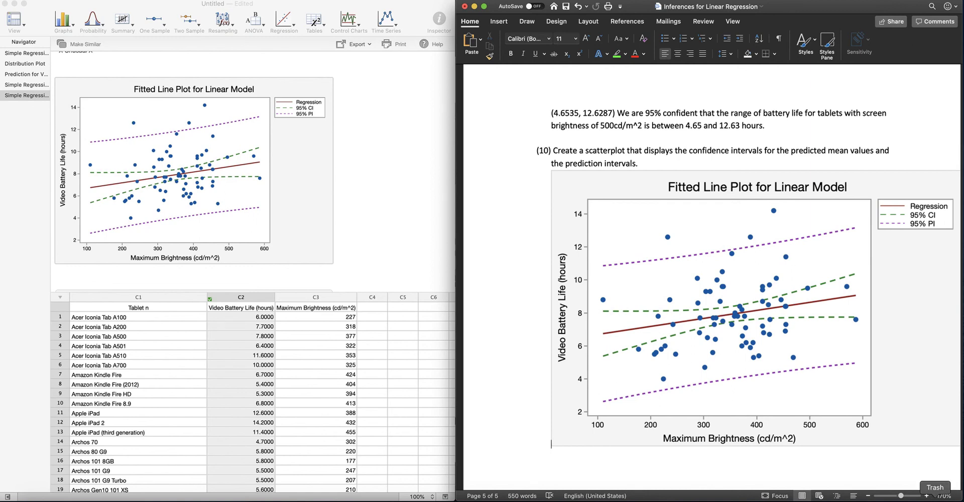
{"action": "left_click", "coordinate": [935, 501]}
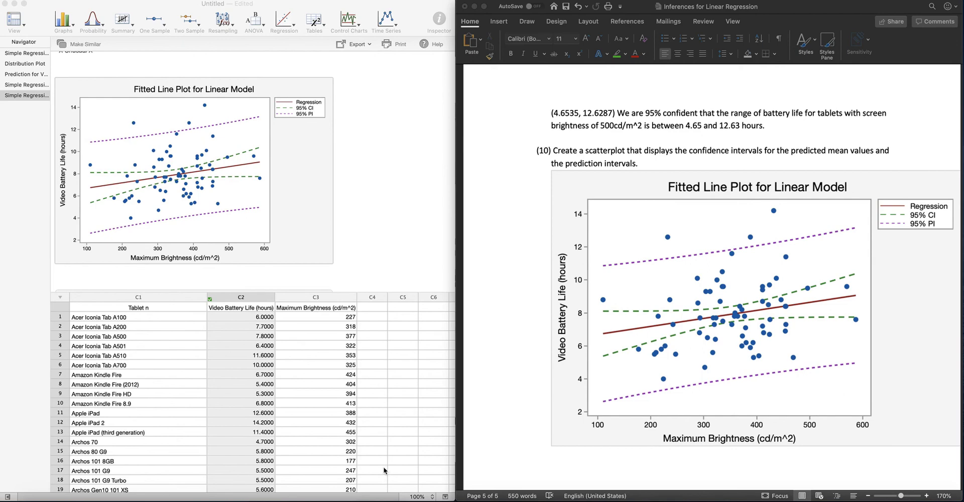